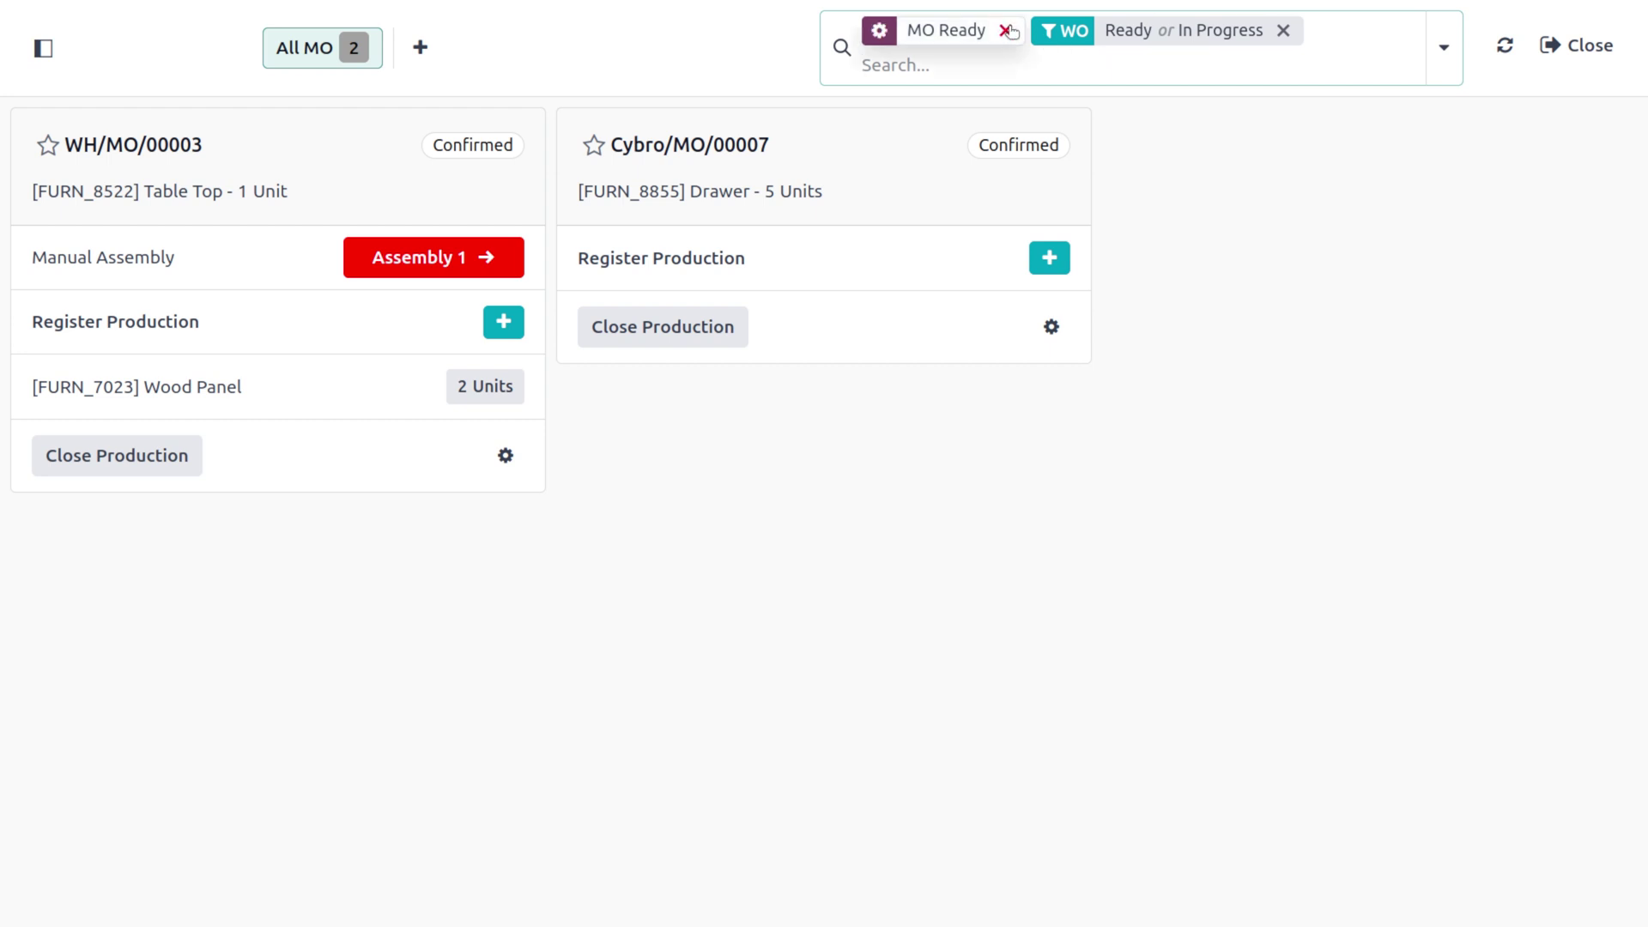
- Remove the MO Ready filter so WH/MO/00001 and the other orders appear
click(1006, 31)
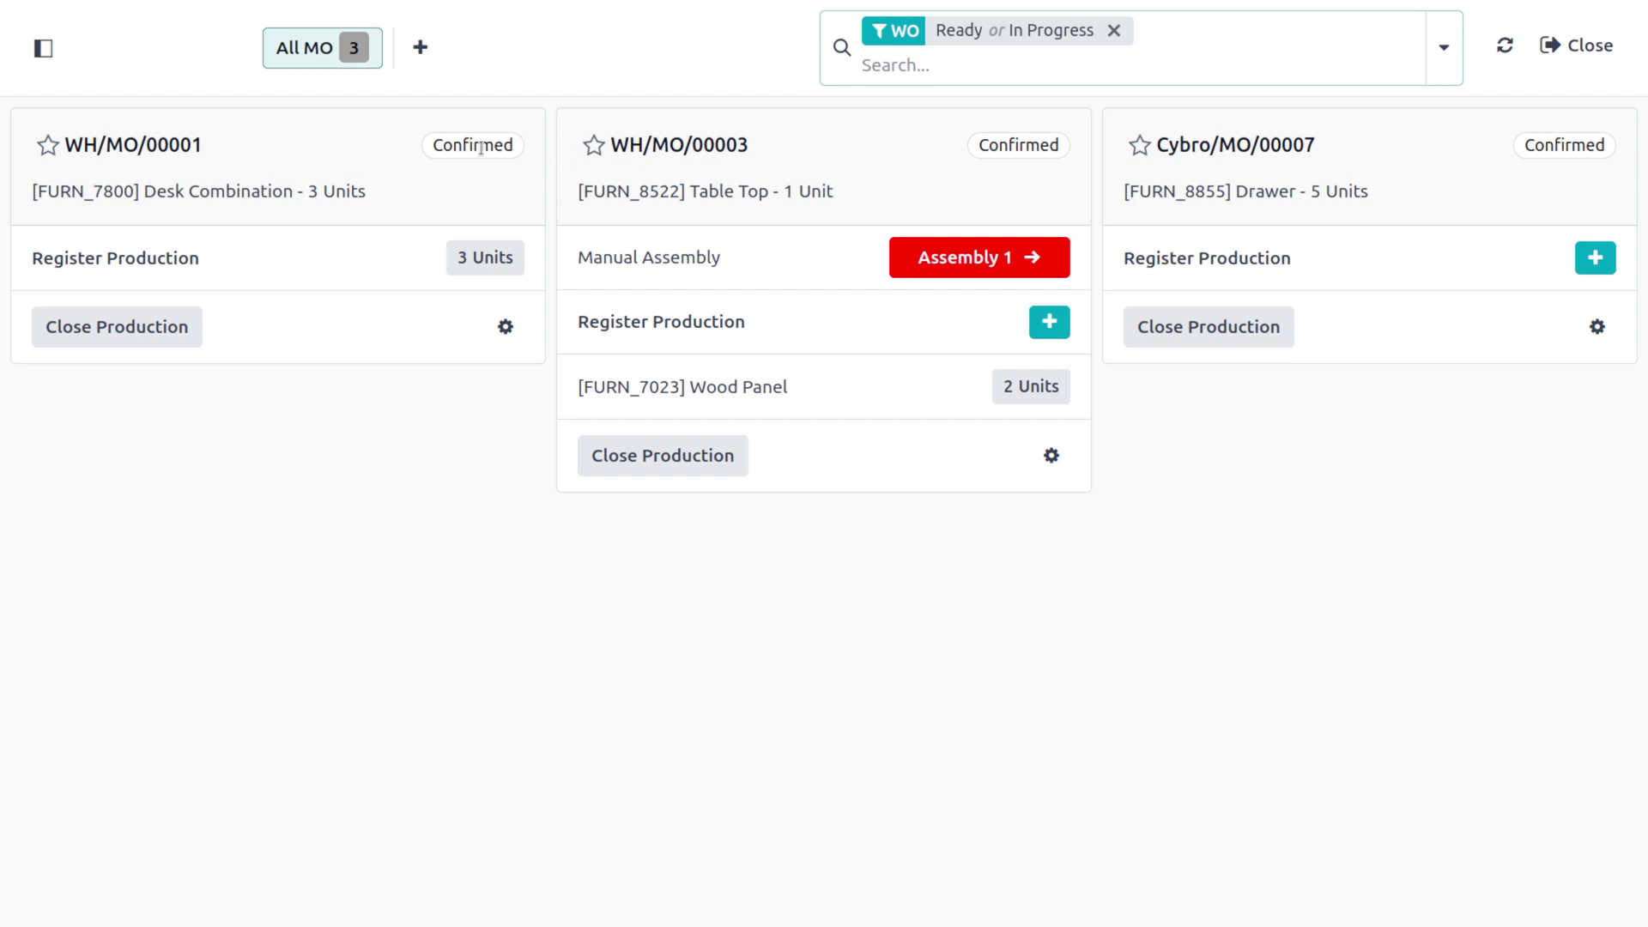
- Register 3 units on WH/MO/00001, drop the WO Ready or In Progress filter, and close Shop Floor
click(186, 143)
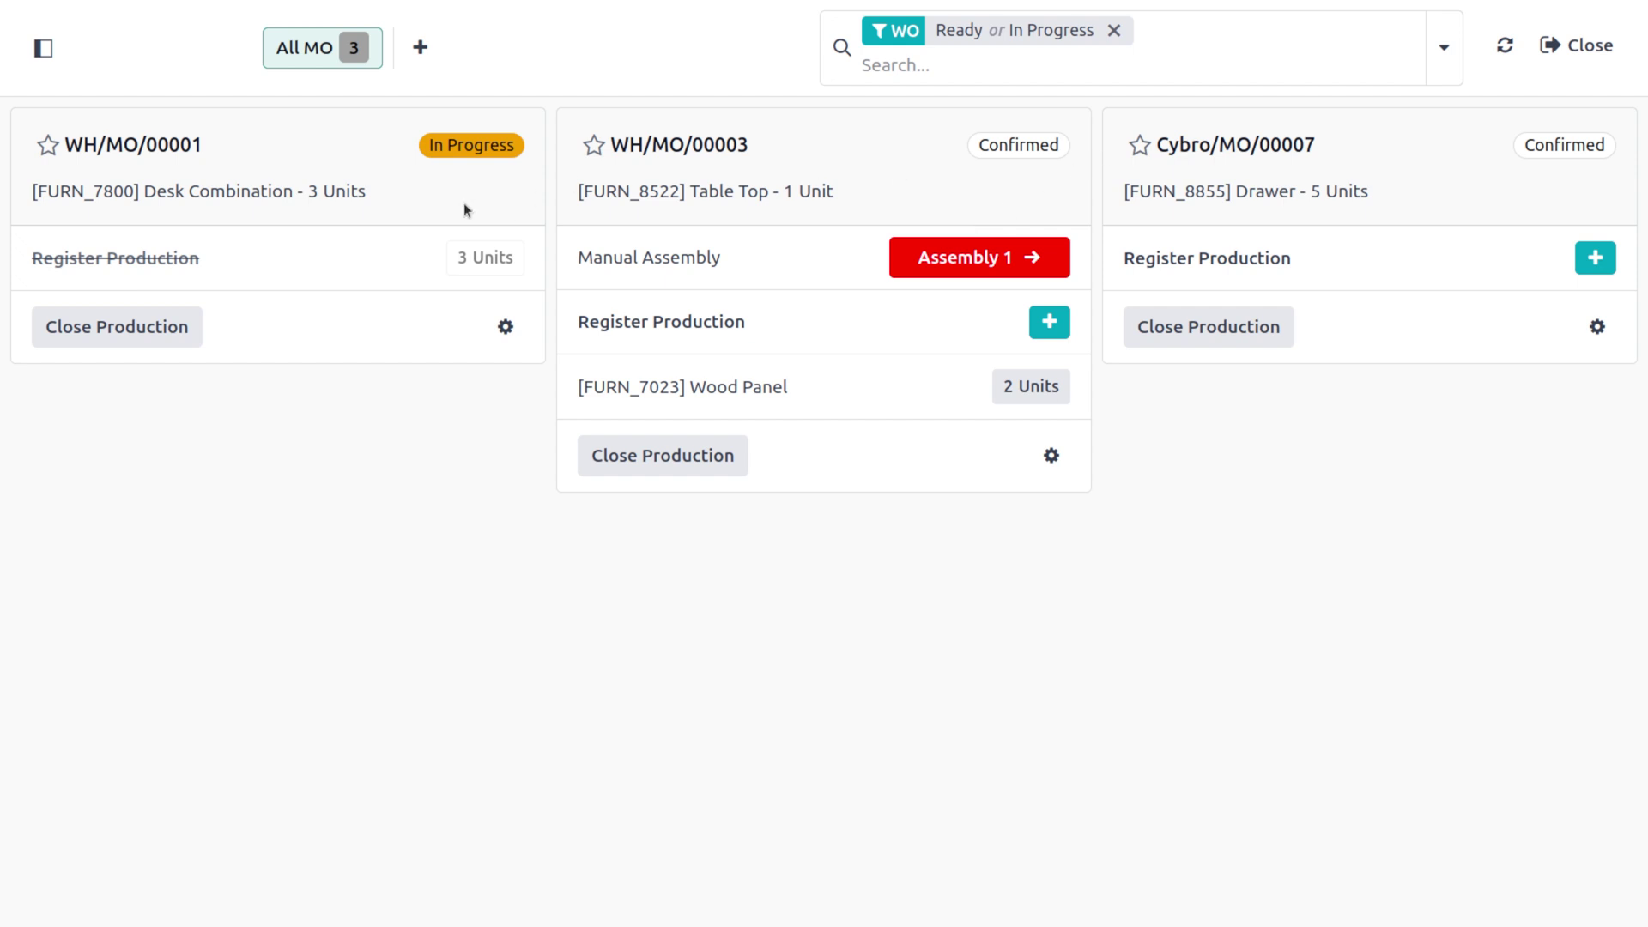
click(1114, 31)
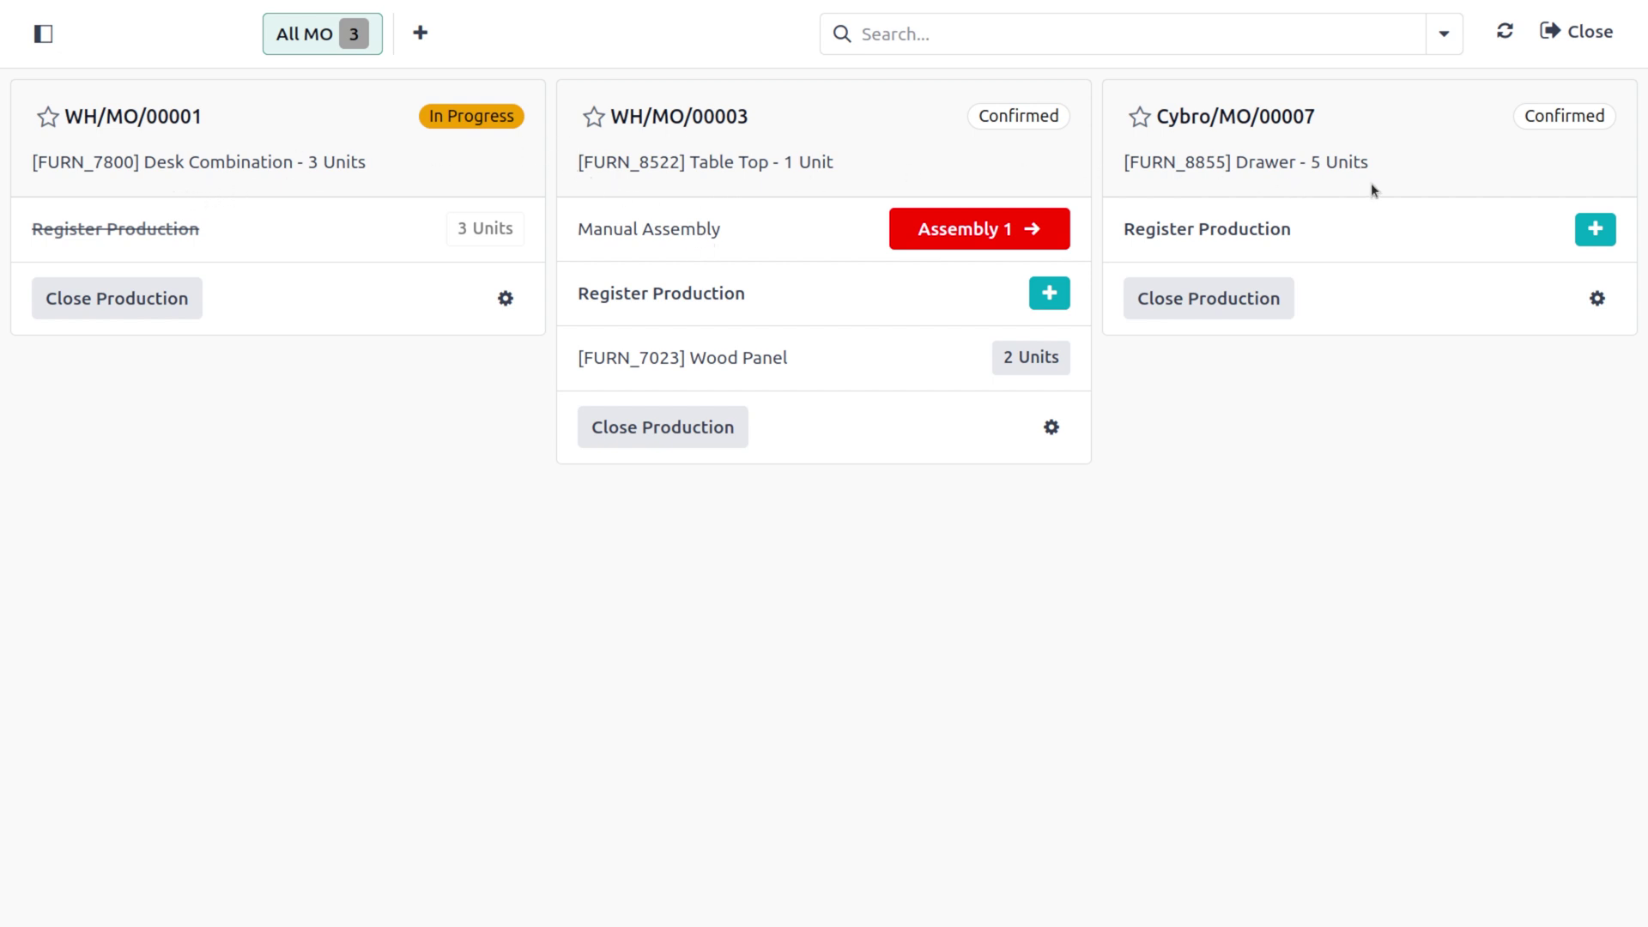
mouse_move(429, 6)
mouse_move(750, 15)
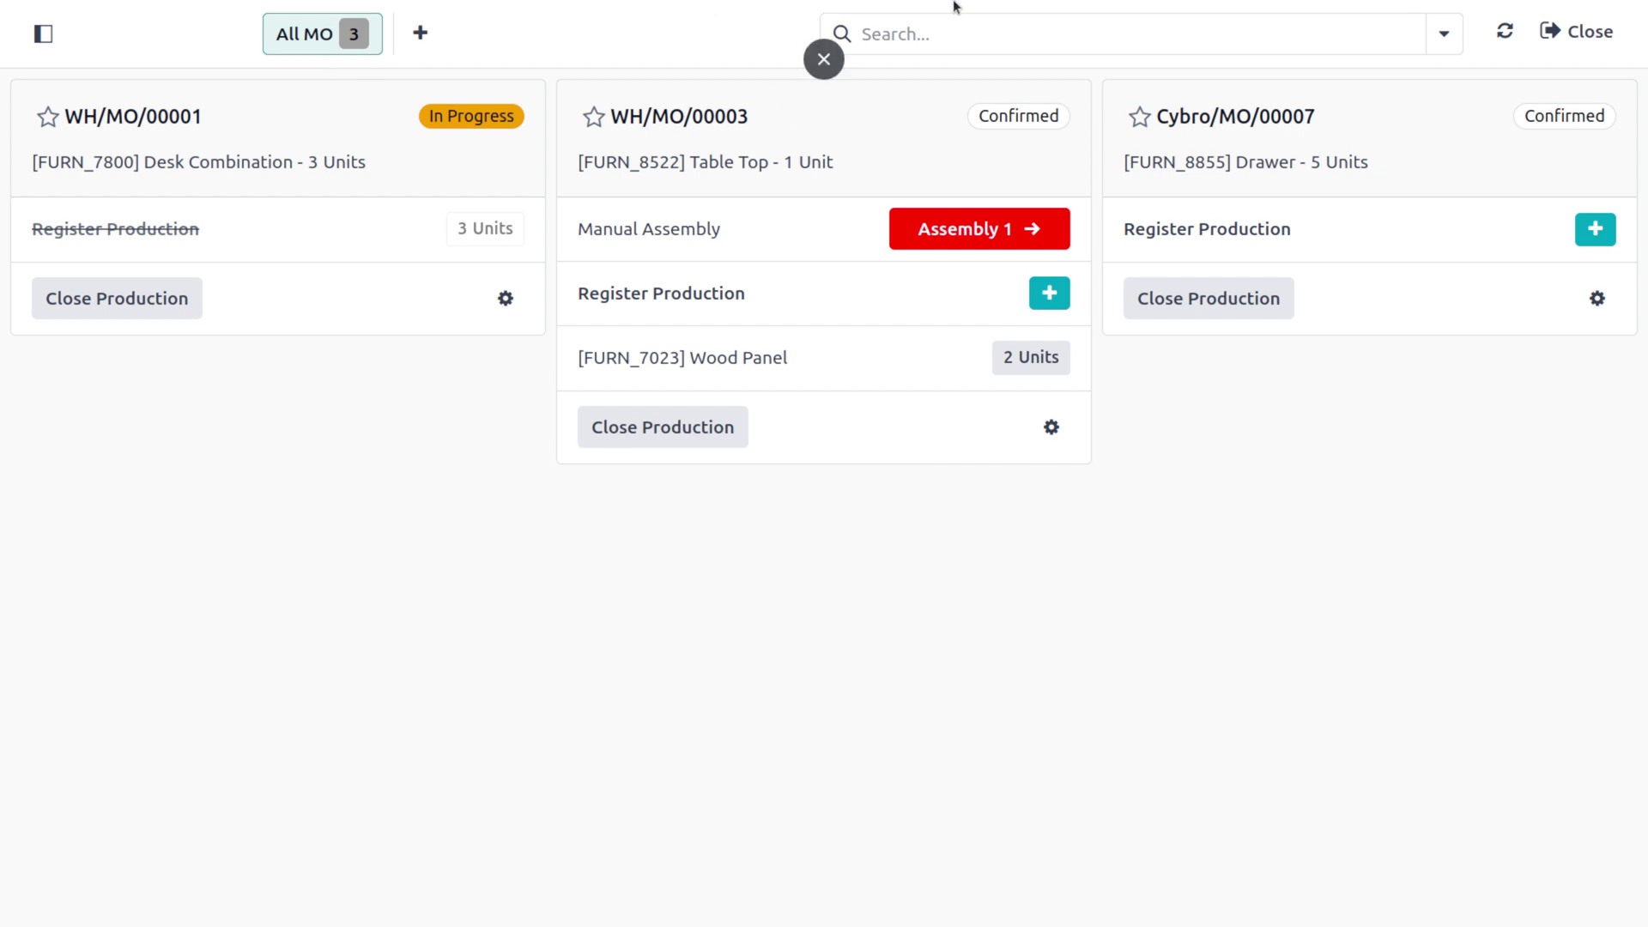
click(1619, 33)
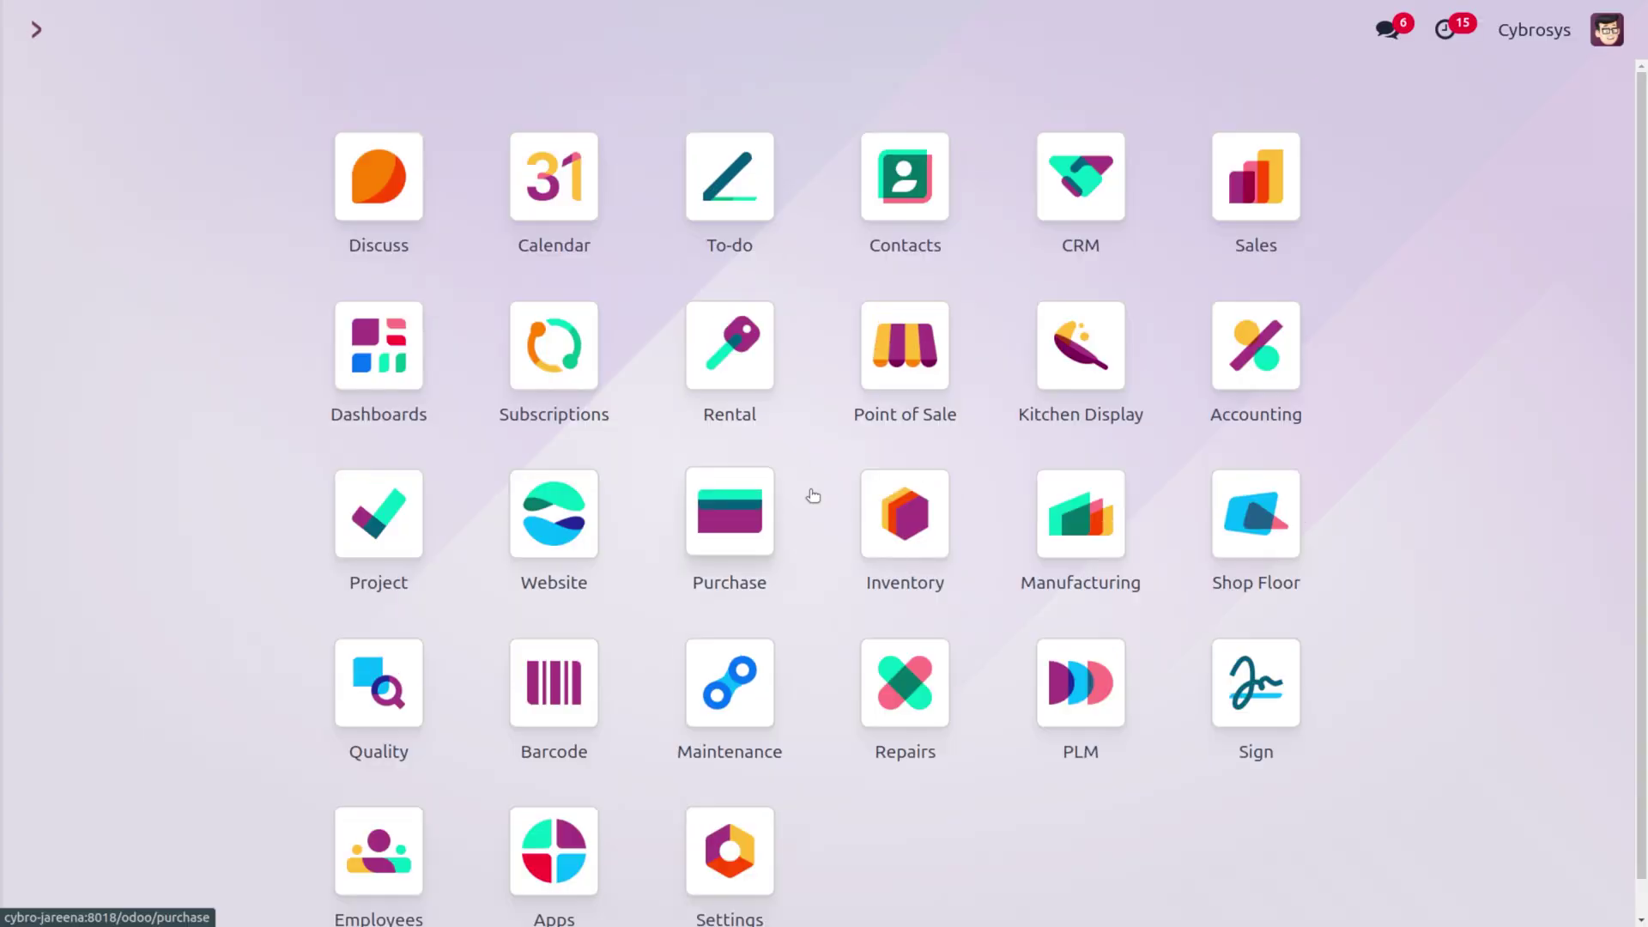
- Open the Products list in the Manufacturing app
text(m)
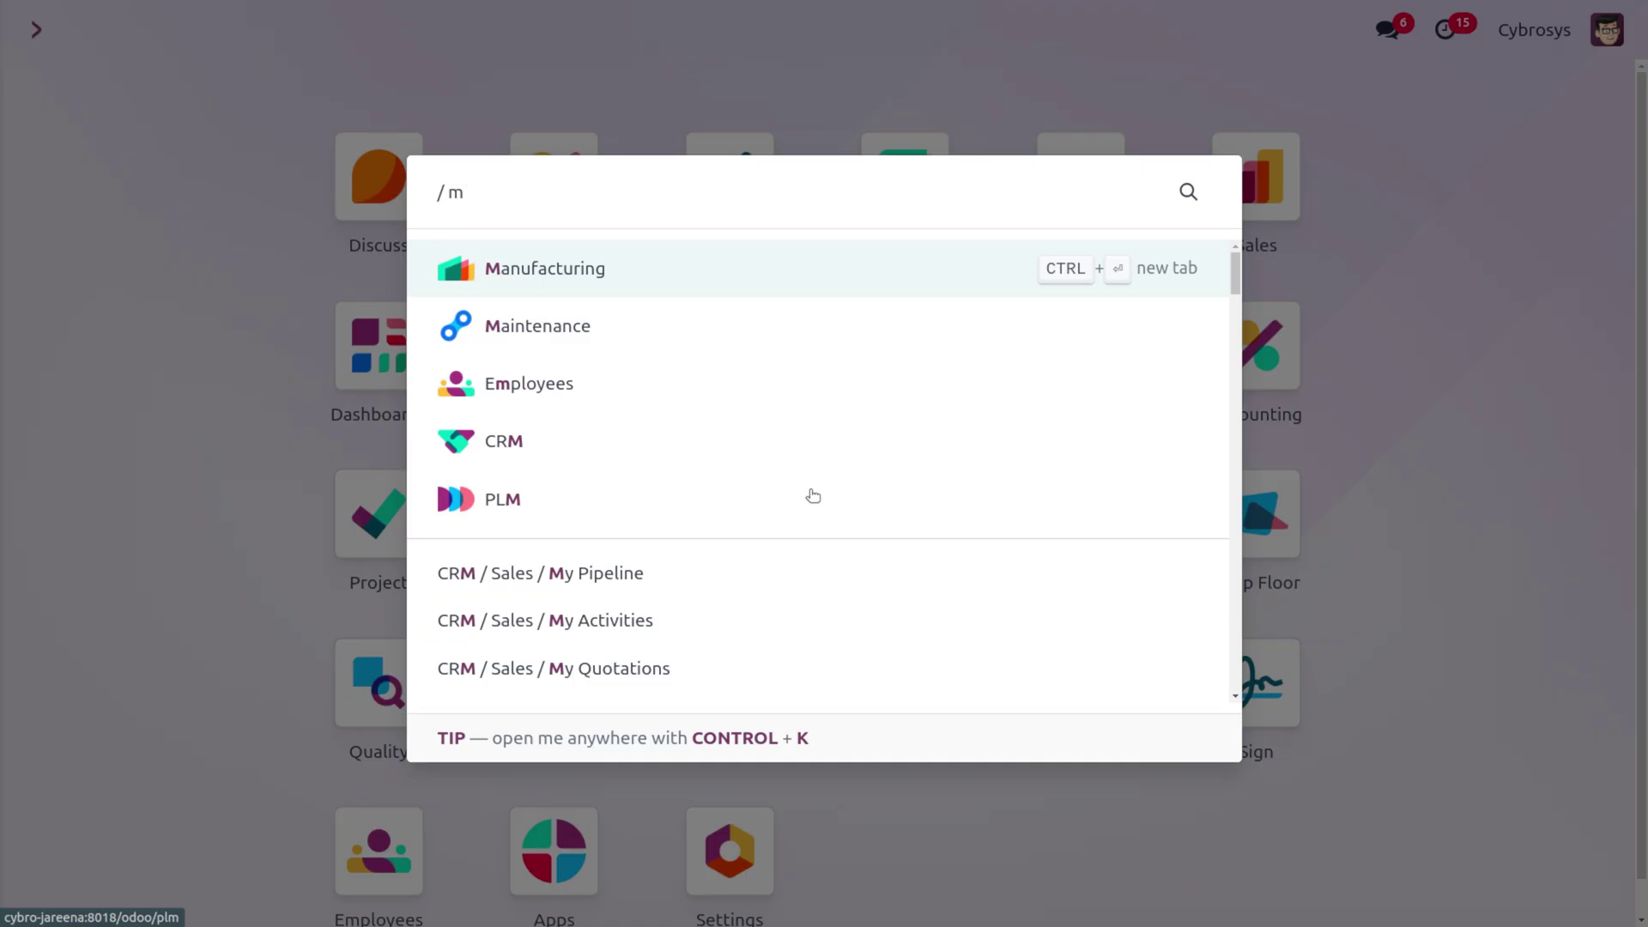
key(Return)
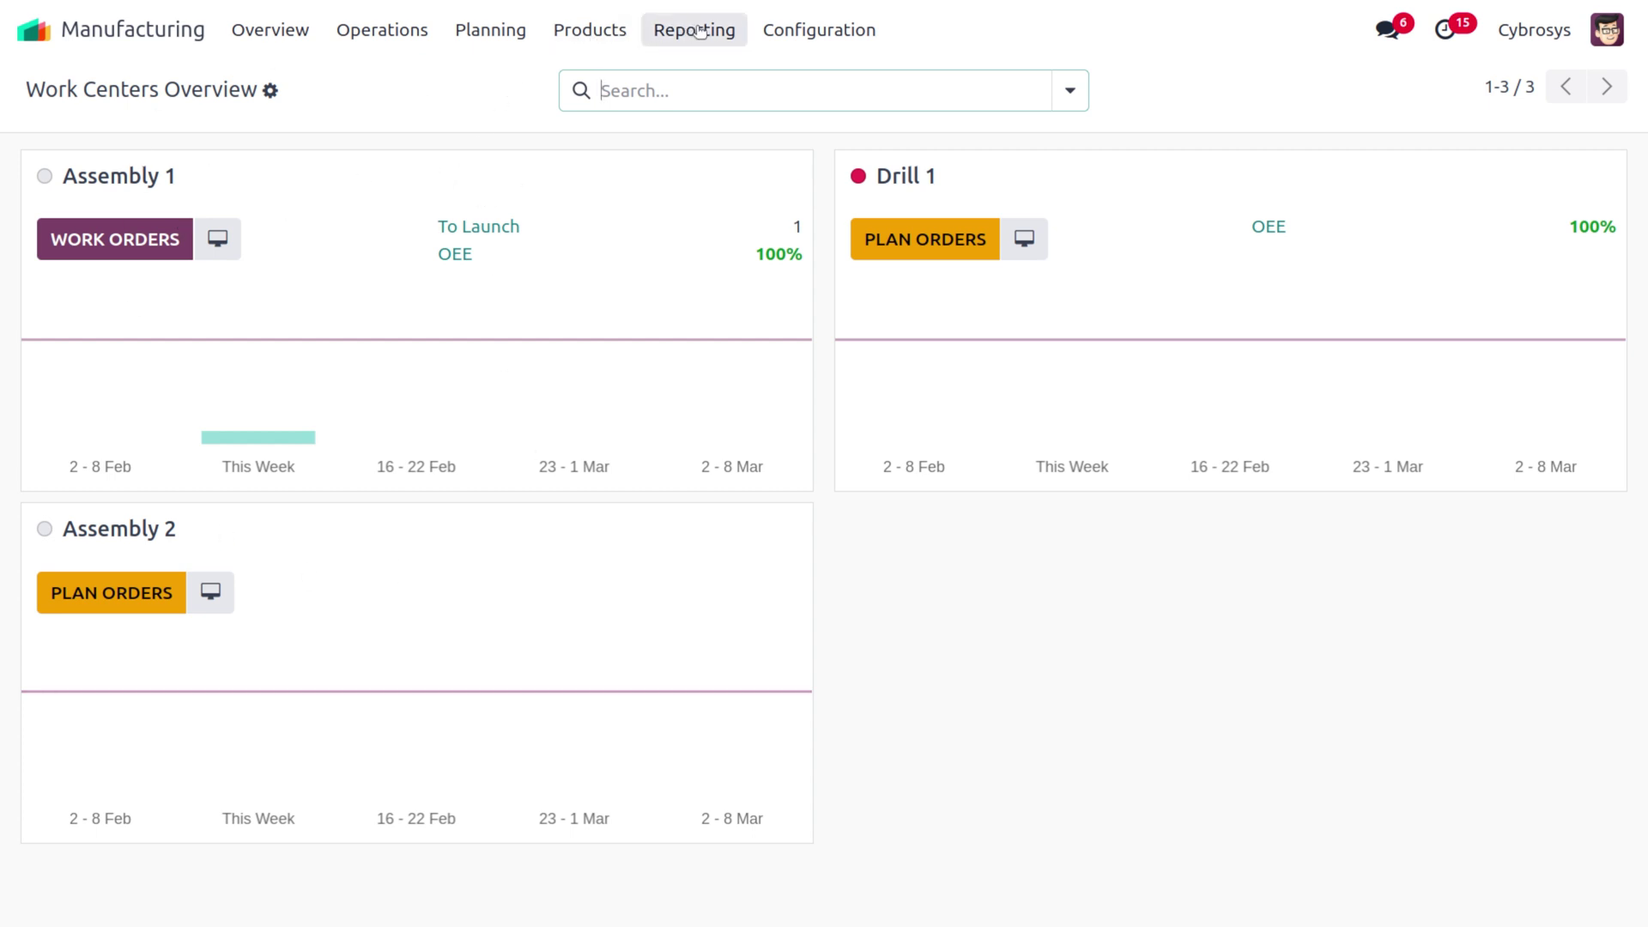
click(567, 30)
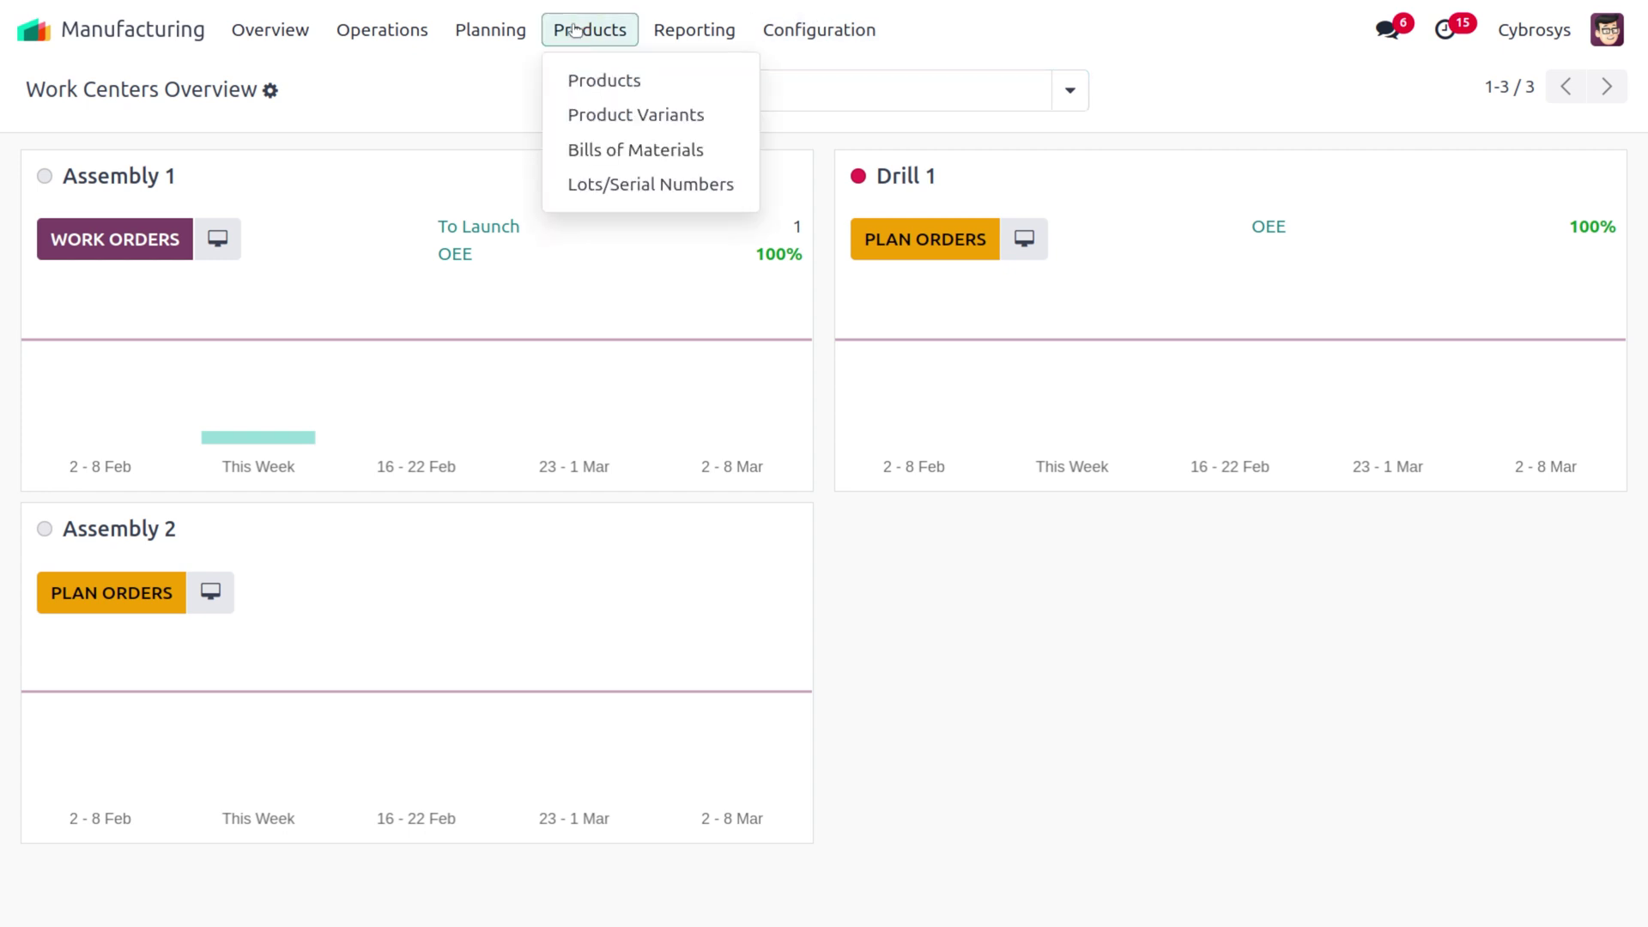
click(613, 79)
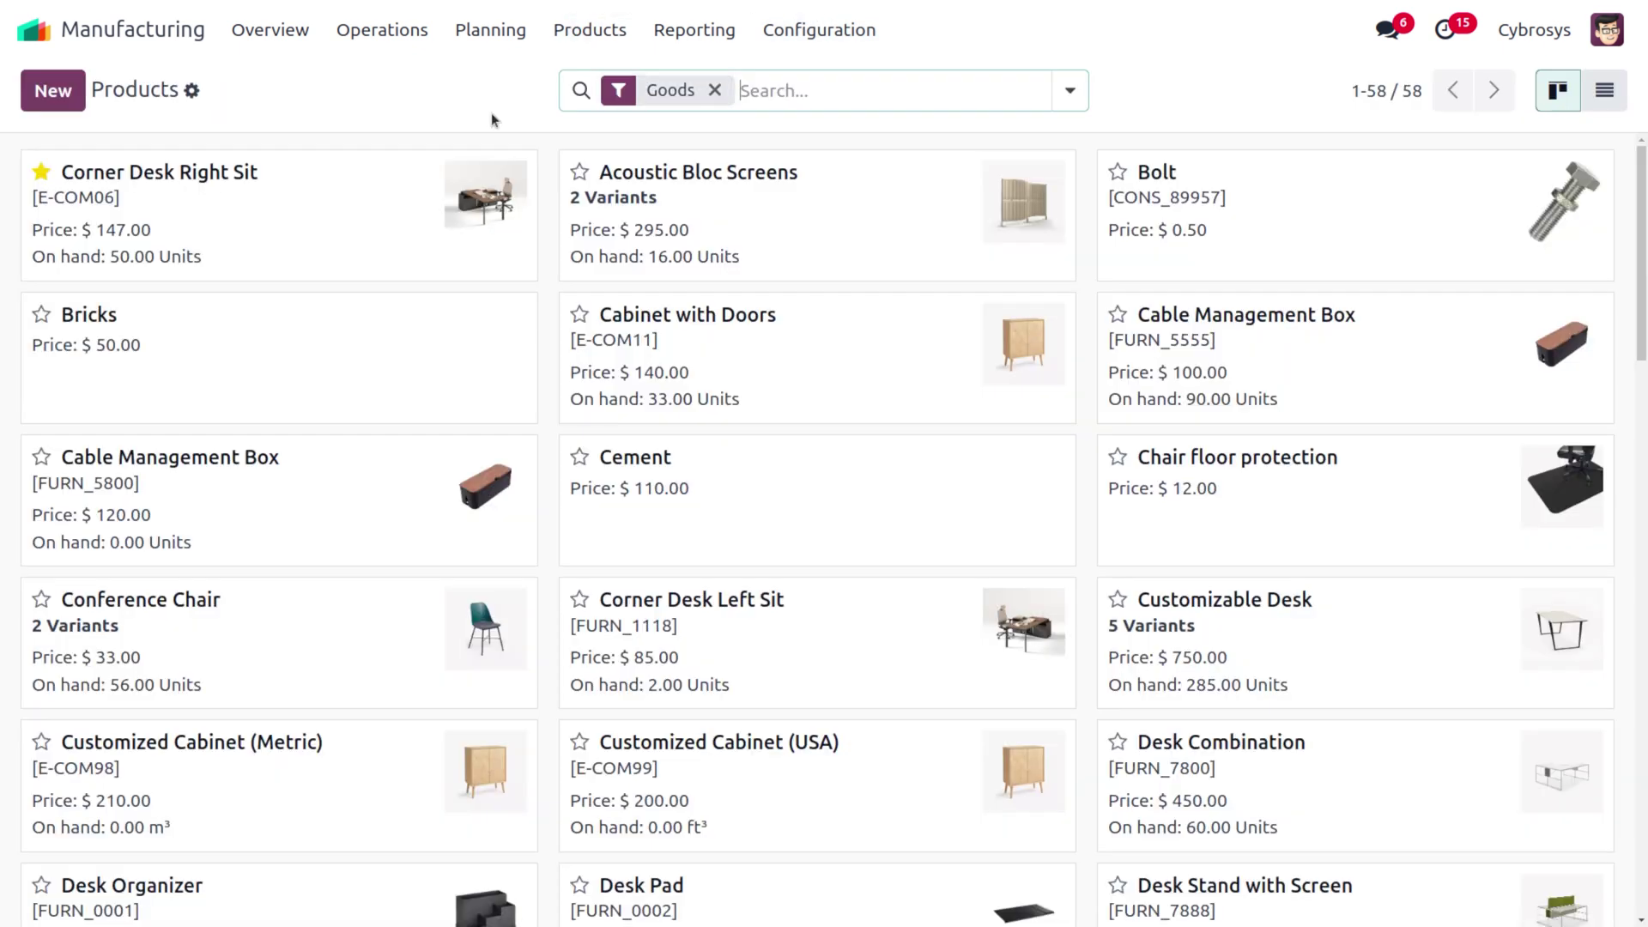
- Drop the Goods filter, search 'table', star the Table product and open it
click(715, 90)
text(ta)
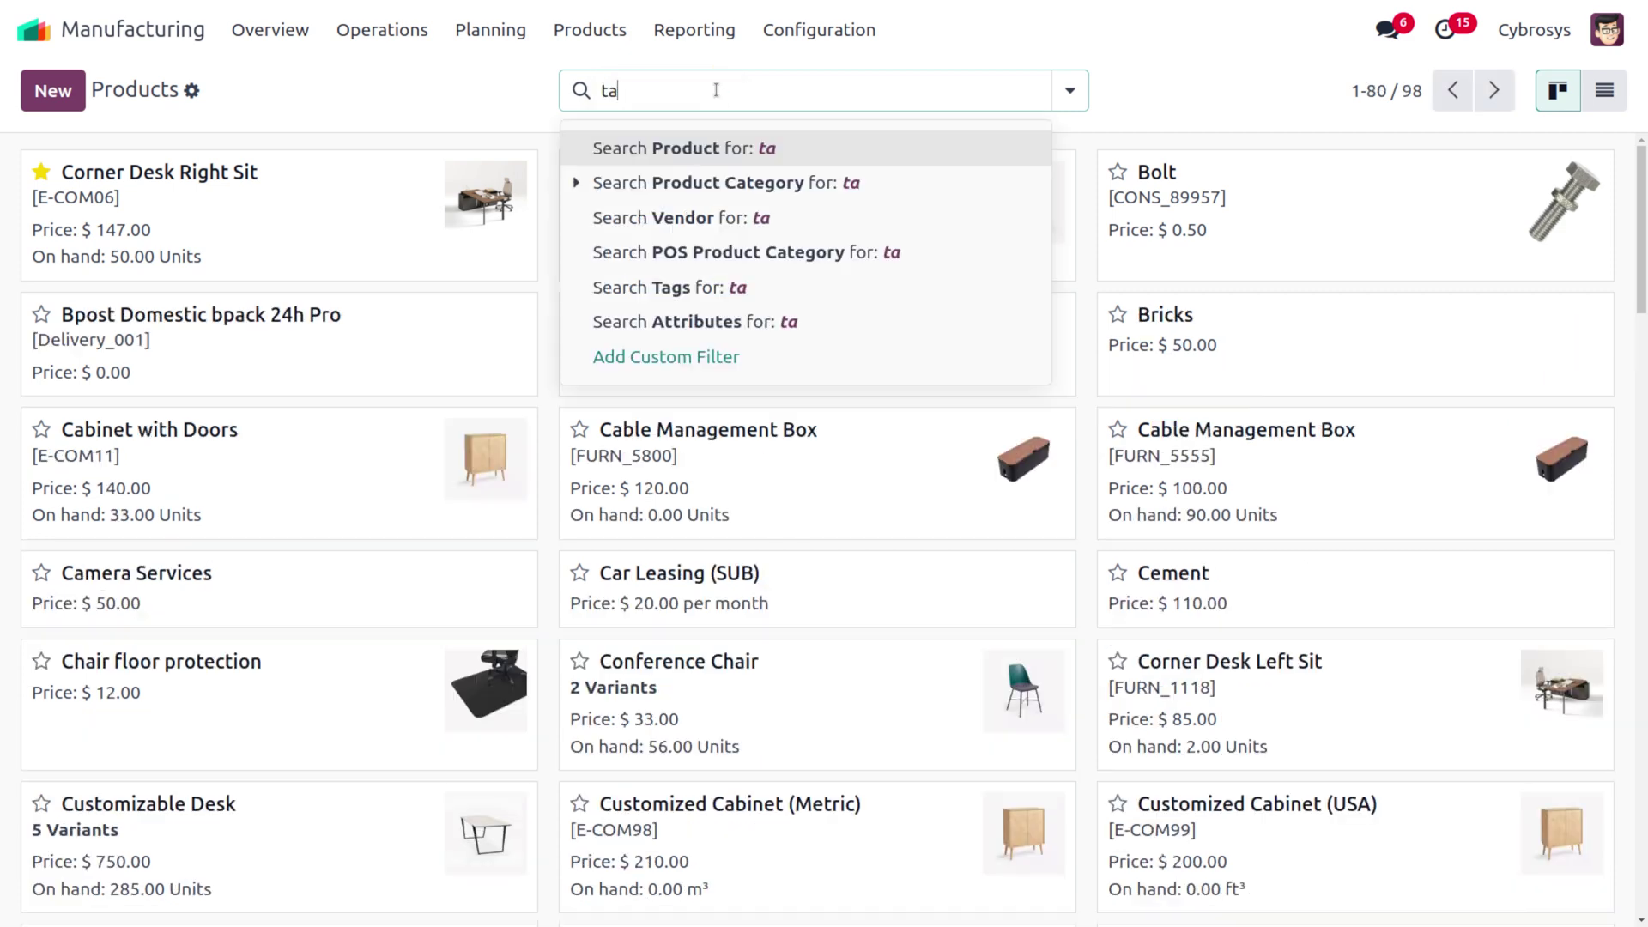
text(ble)
key(Return)
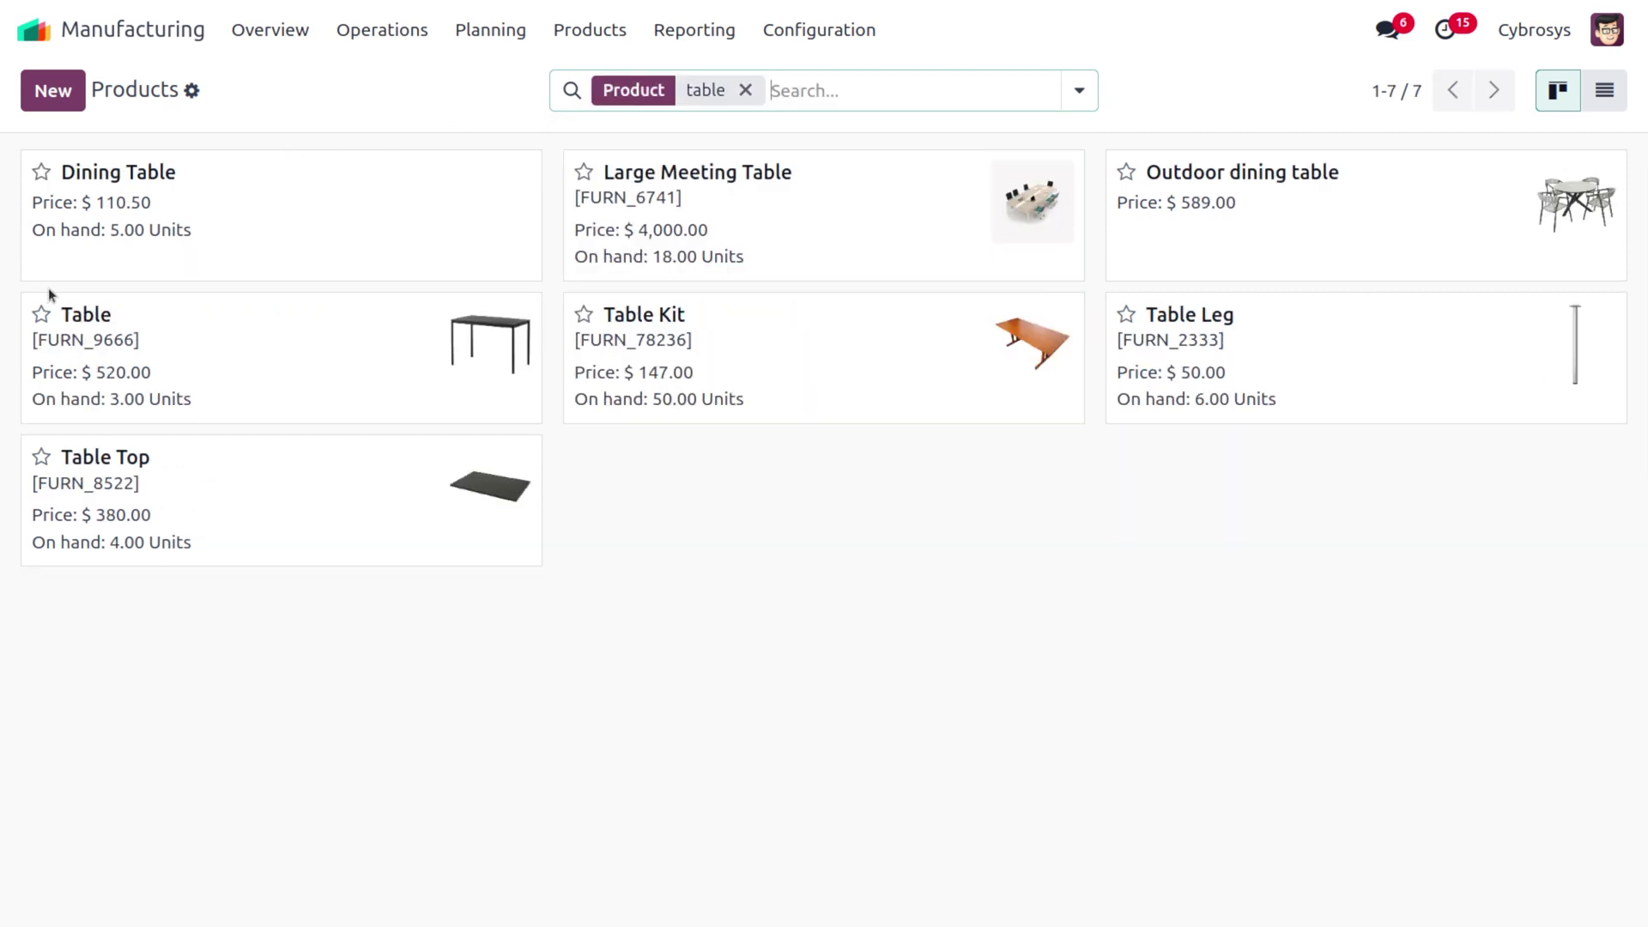
click(41, 316)
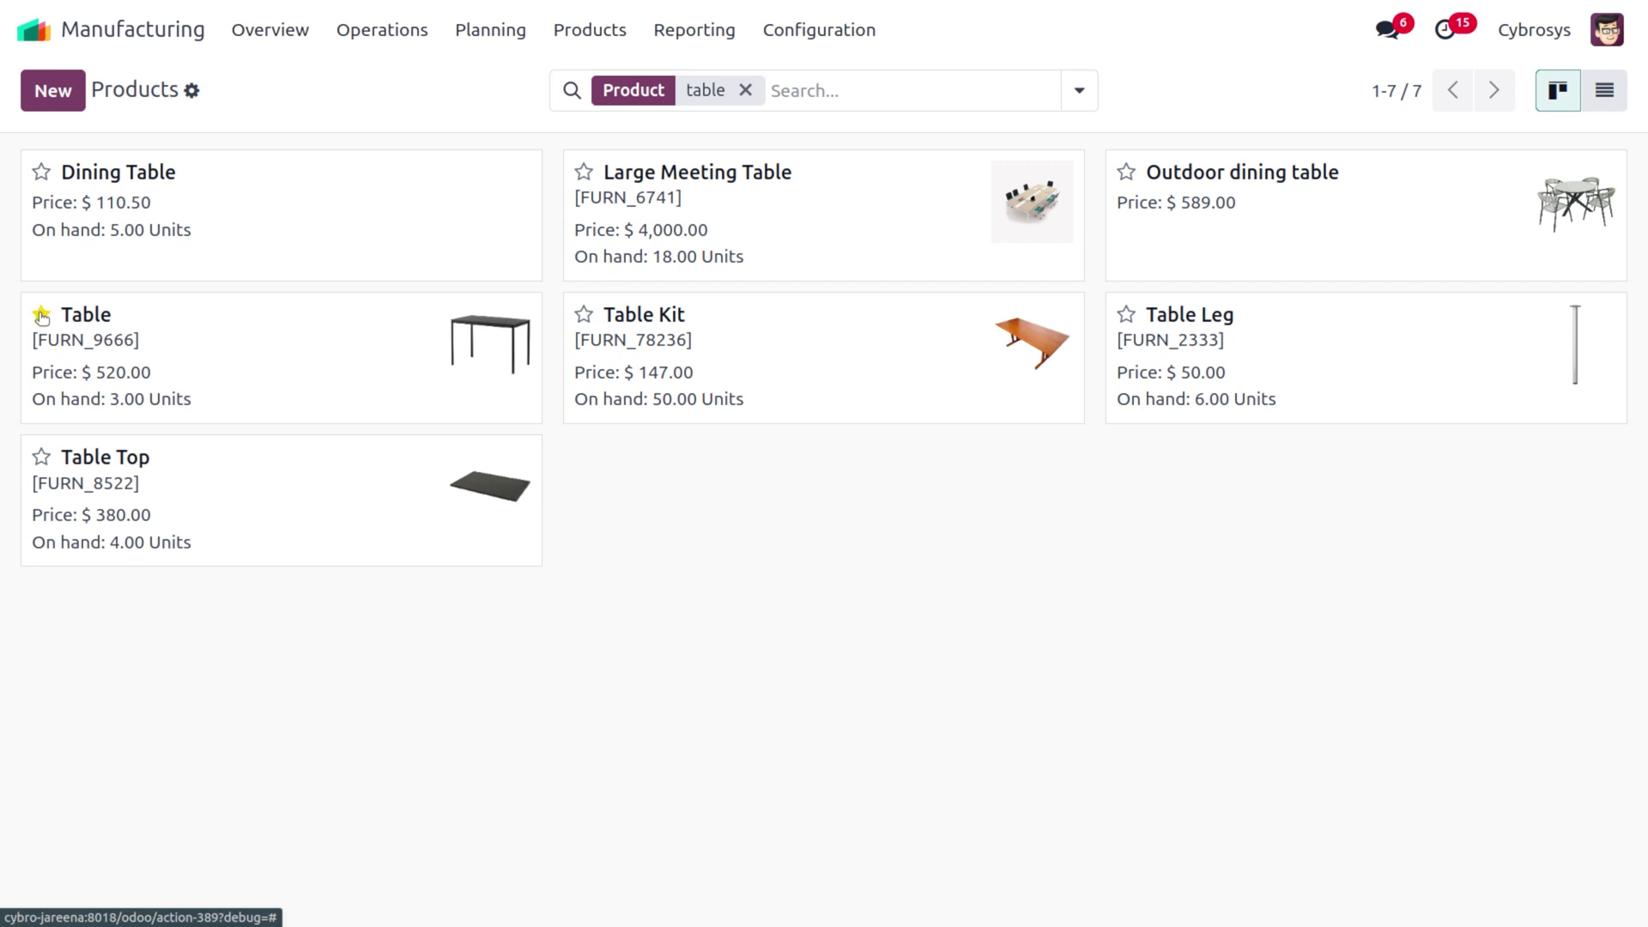
click(228, 316)
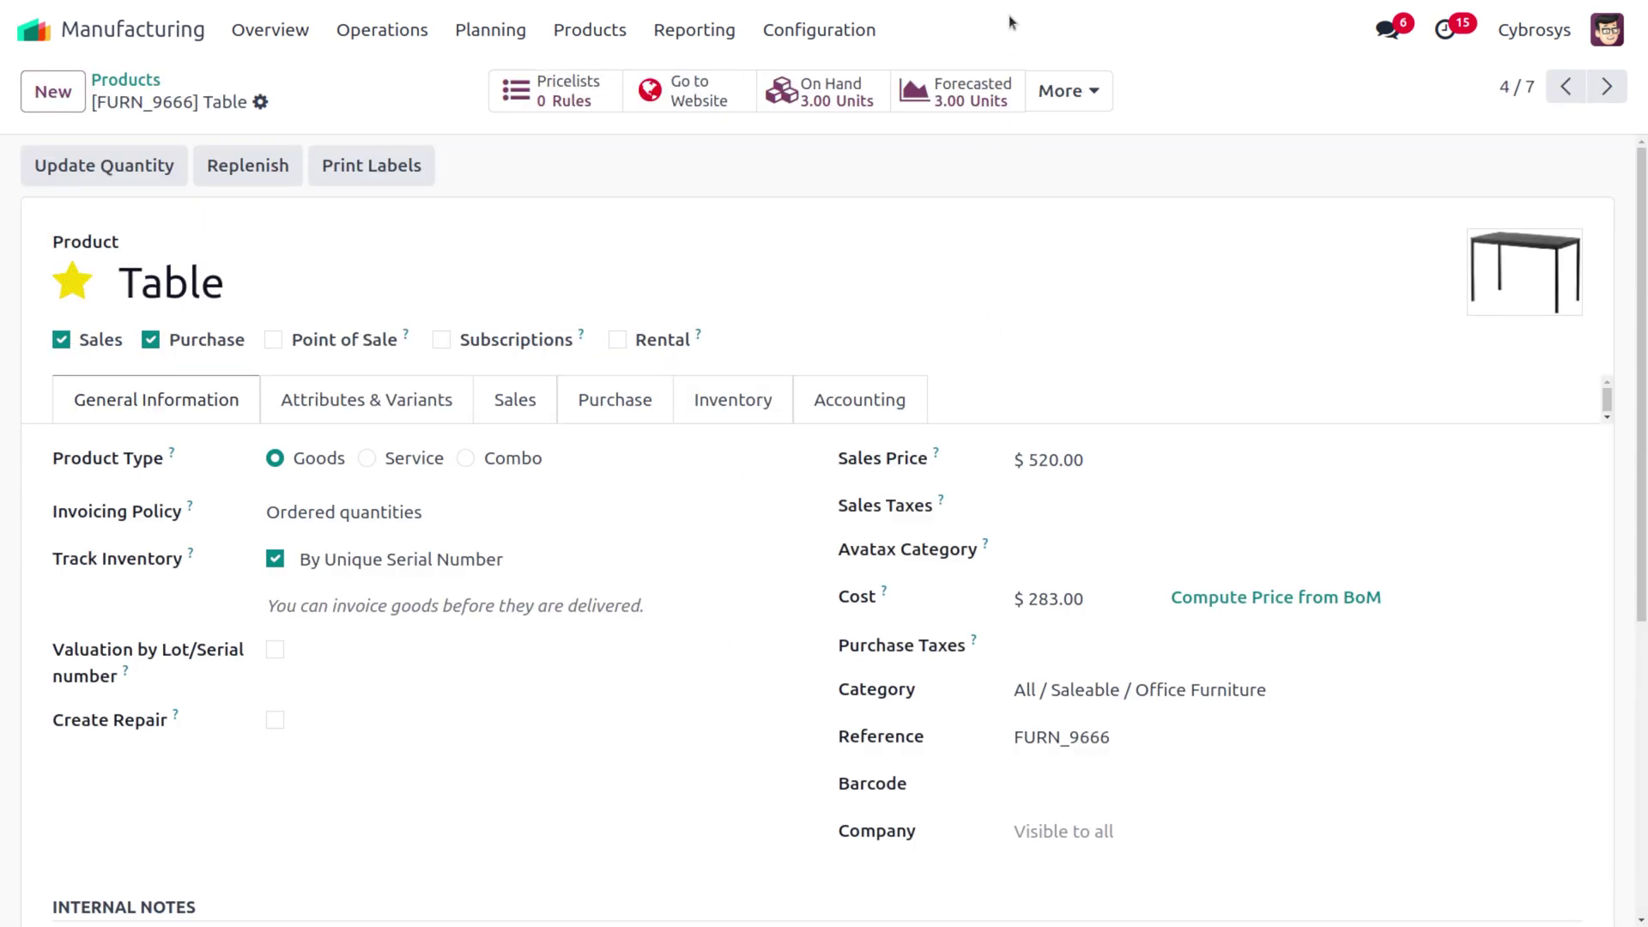
- Set the [FURN_9666] Table BoM type to 'Manufacture this product' and save it
click(1069, 92)
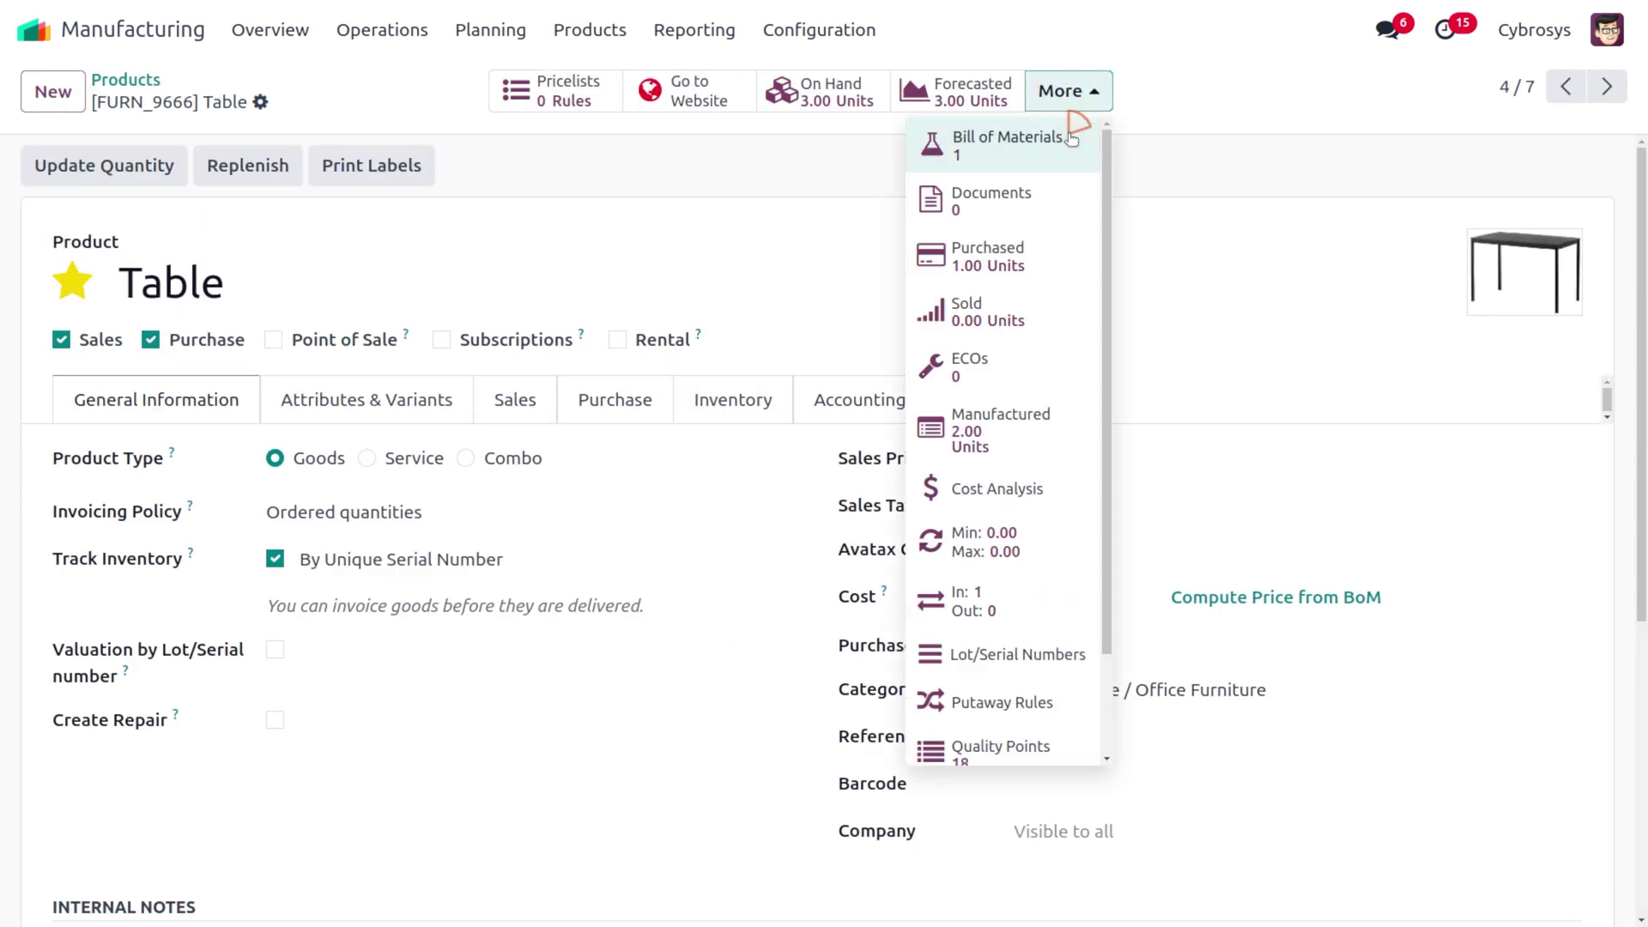
click(1071, 140)
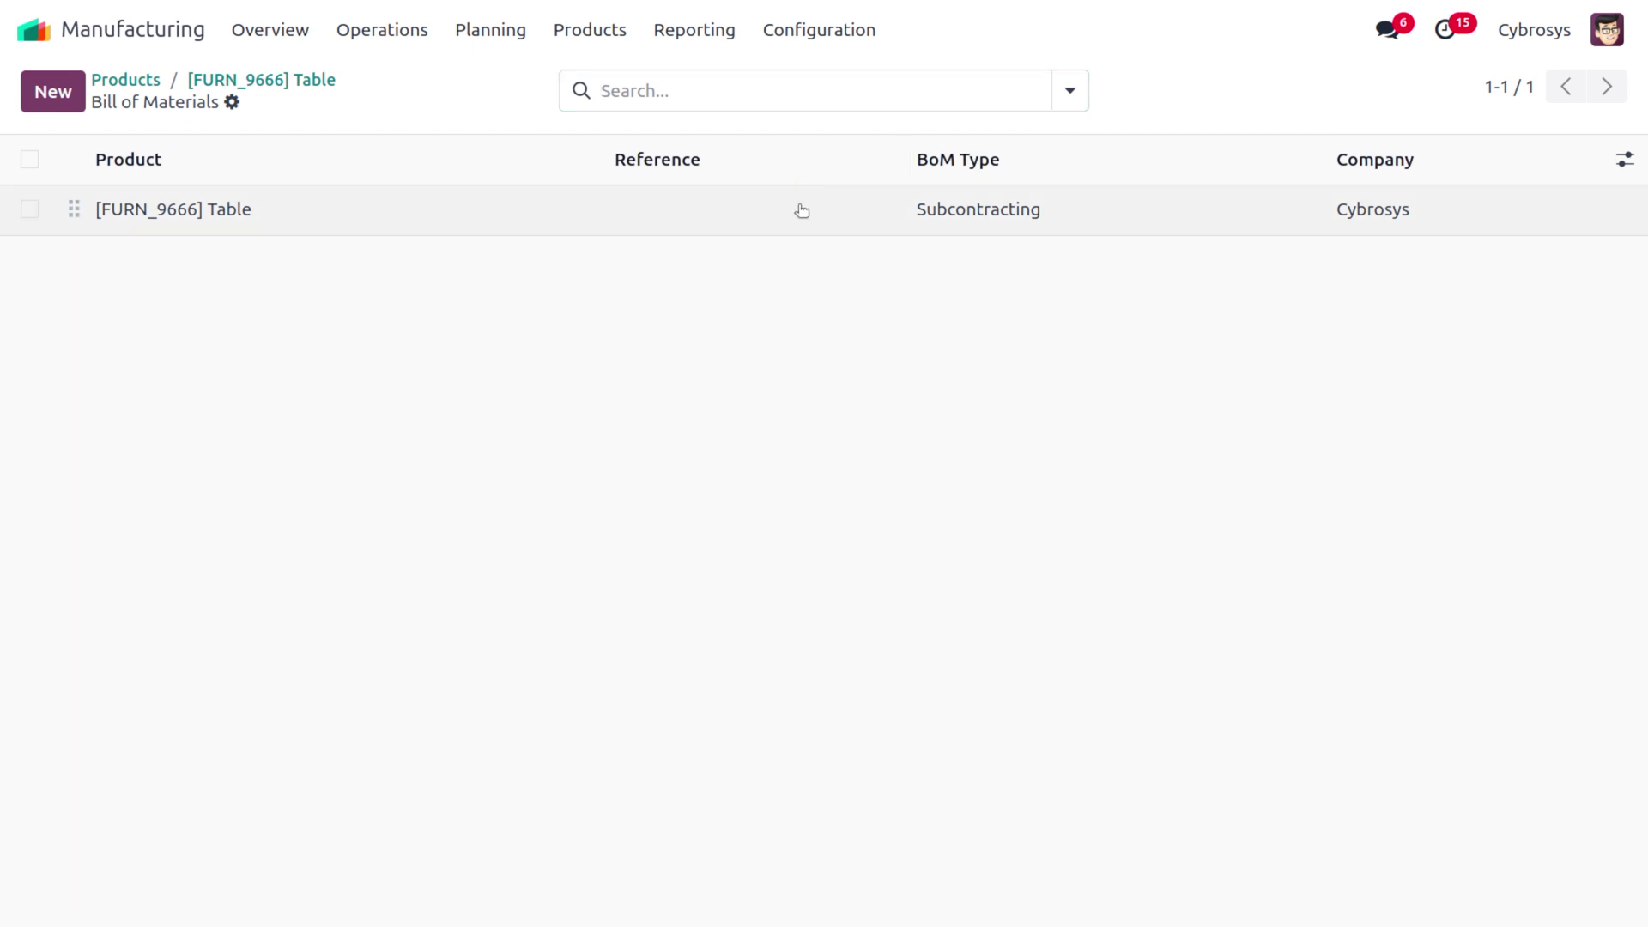
click(801, 209)
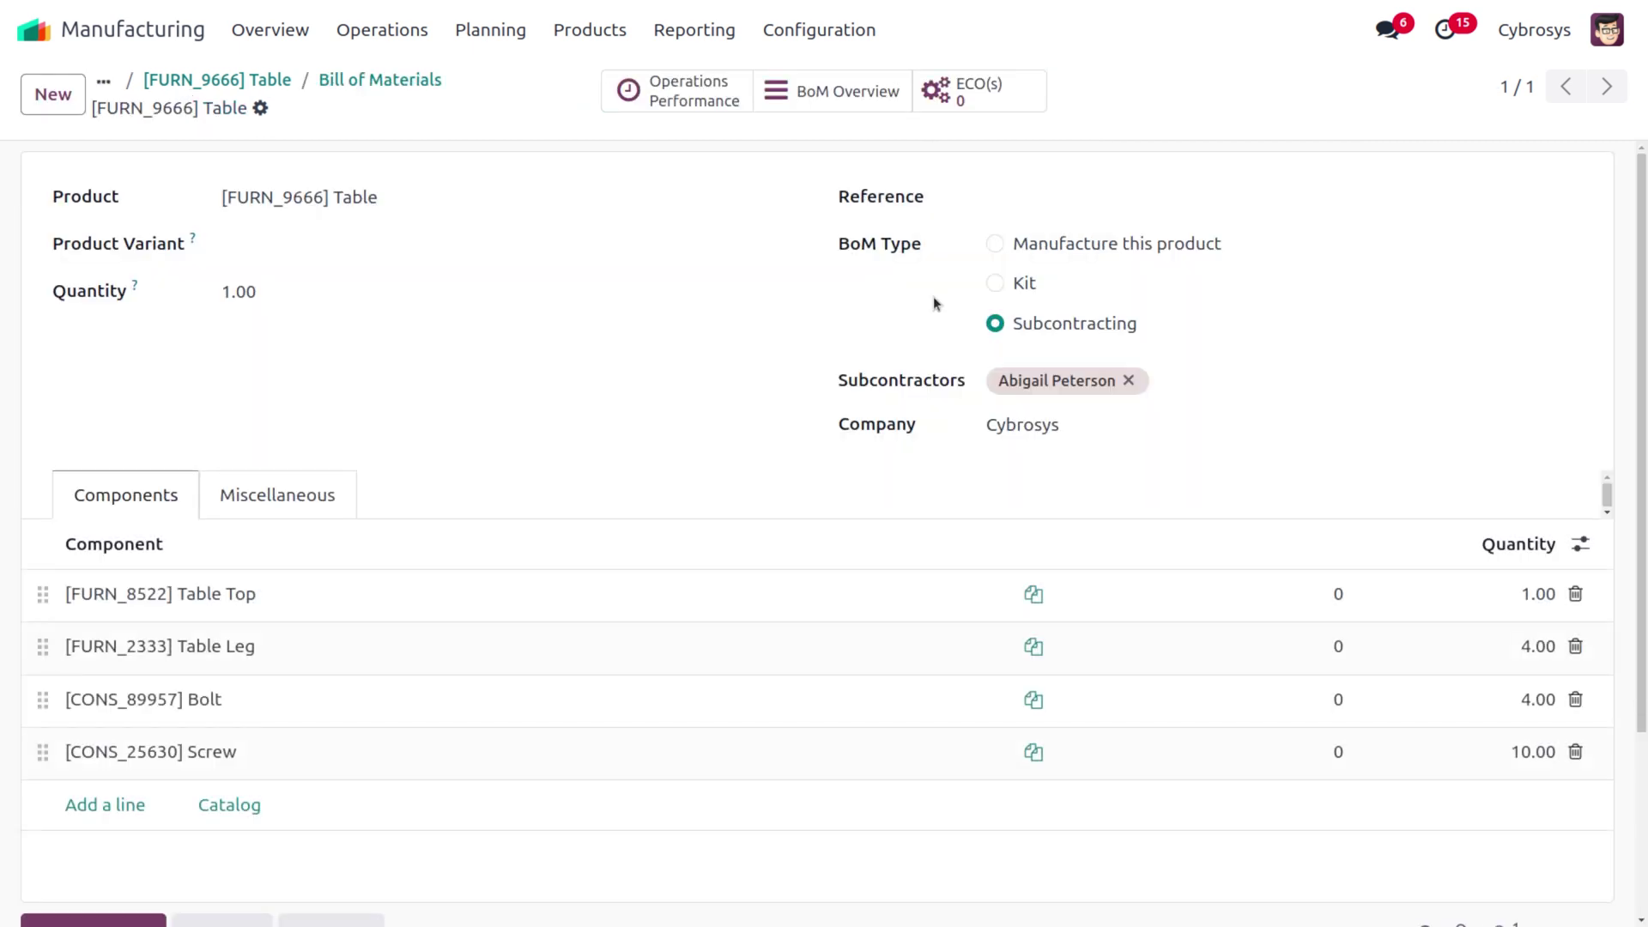
click(995, 244)
click(464, 107)
- Check the BoM's operations, then bring up the Configuration > Operations list
click(267, 472)
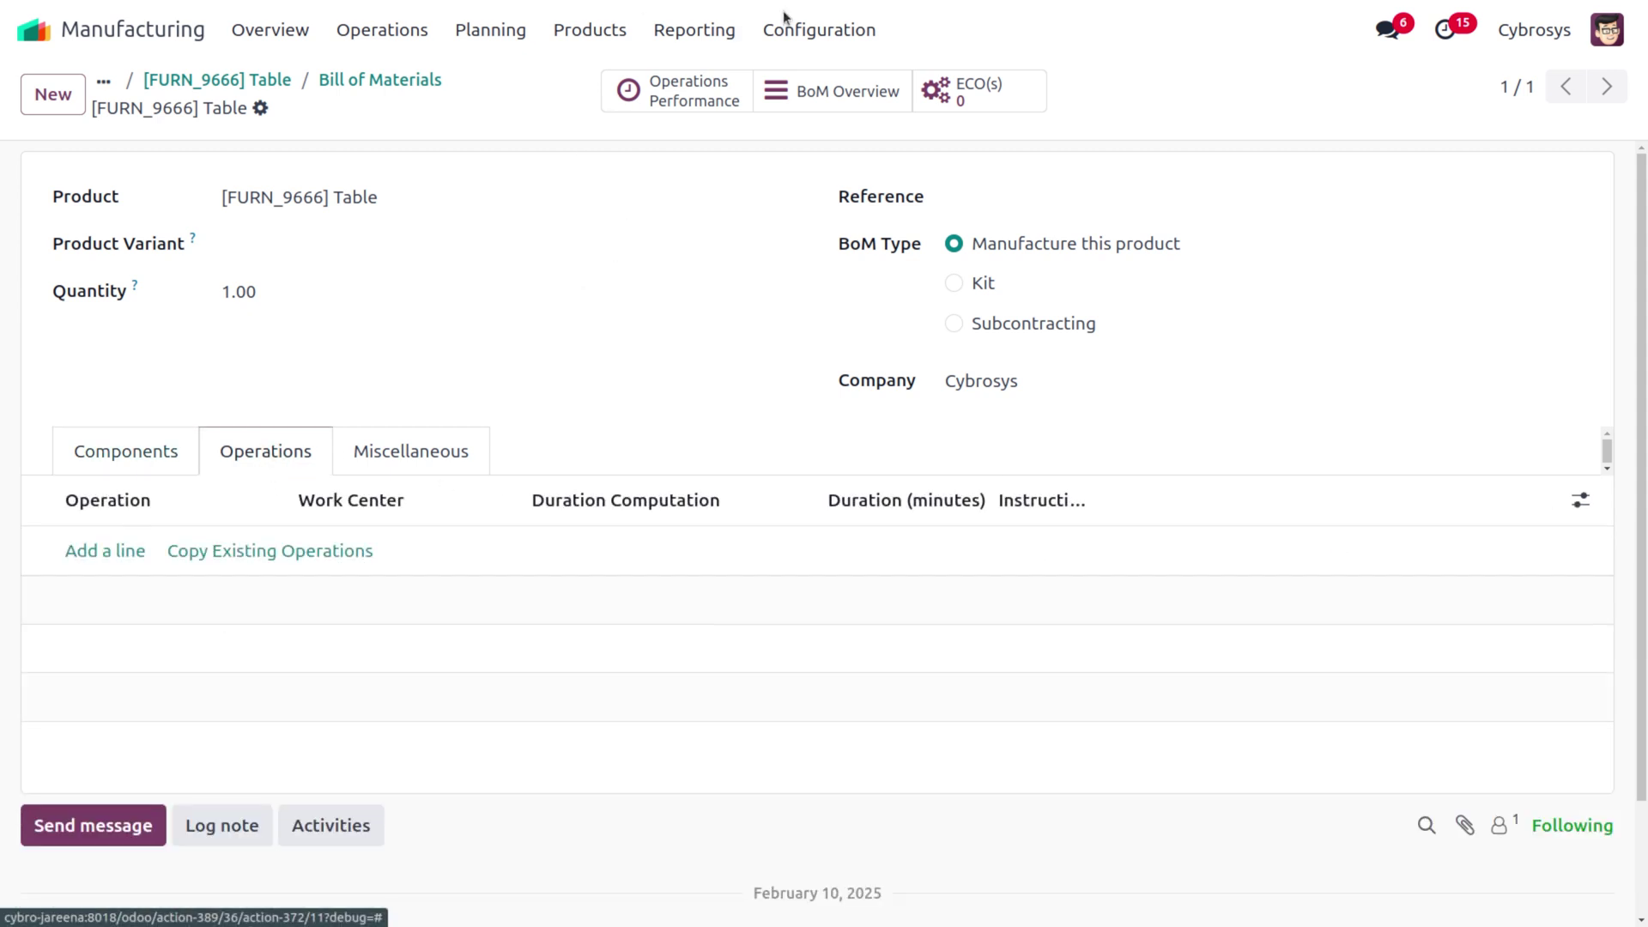
click(814, 30)
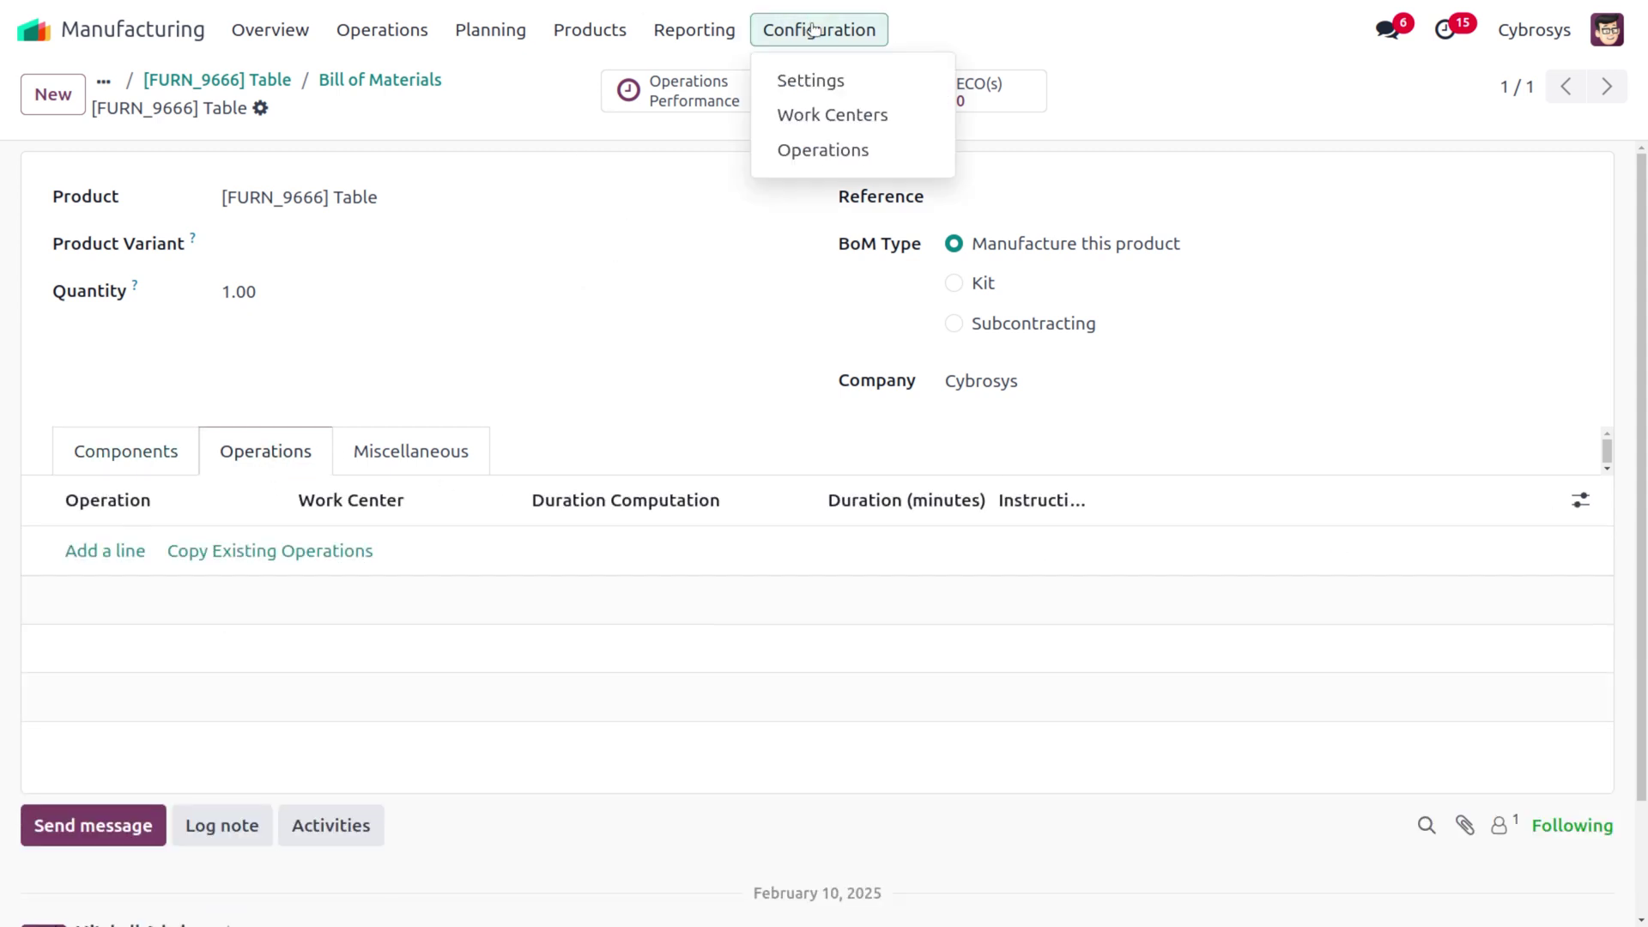
click(807, 153)
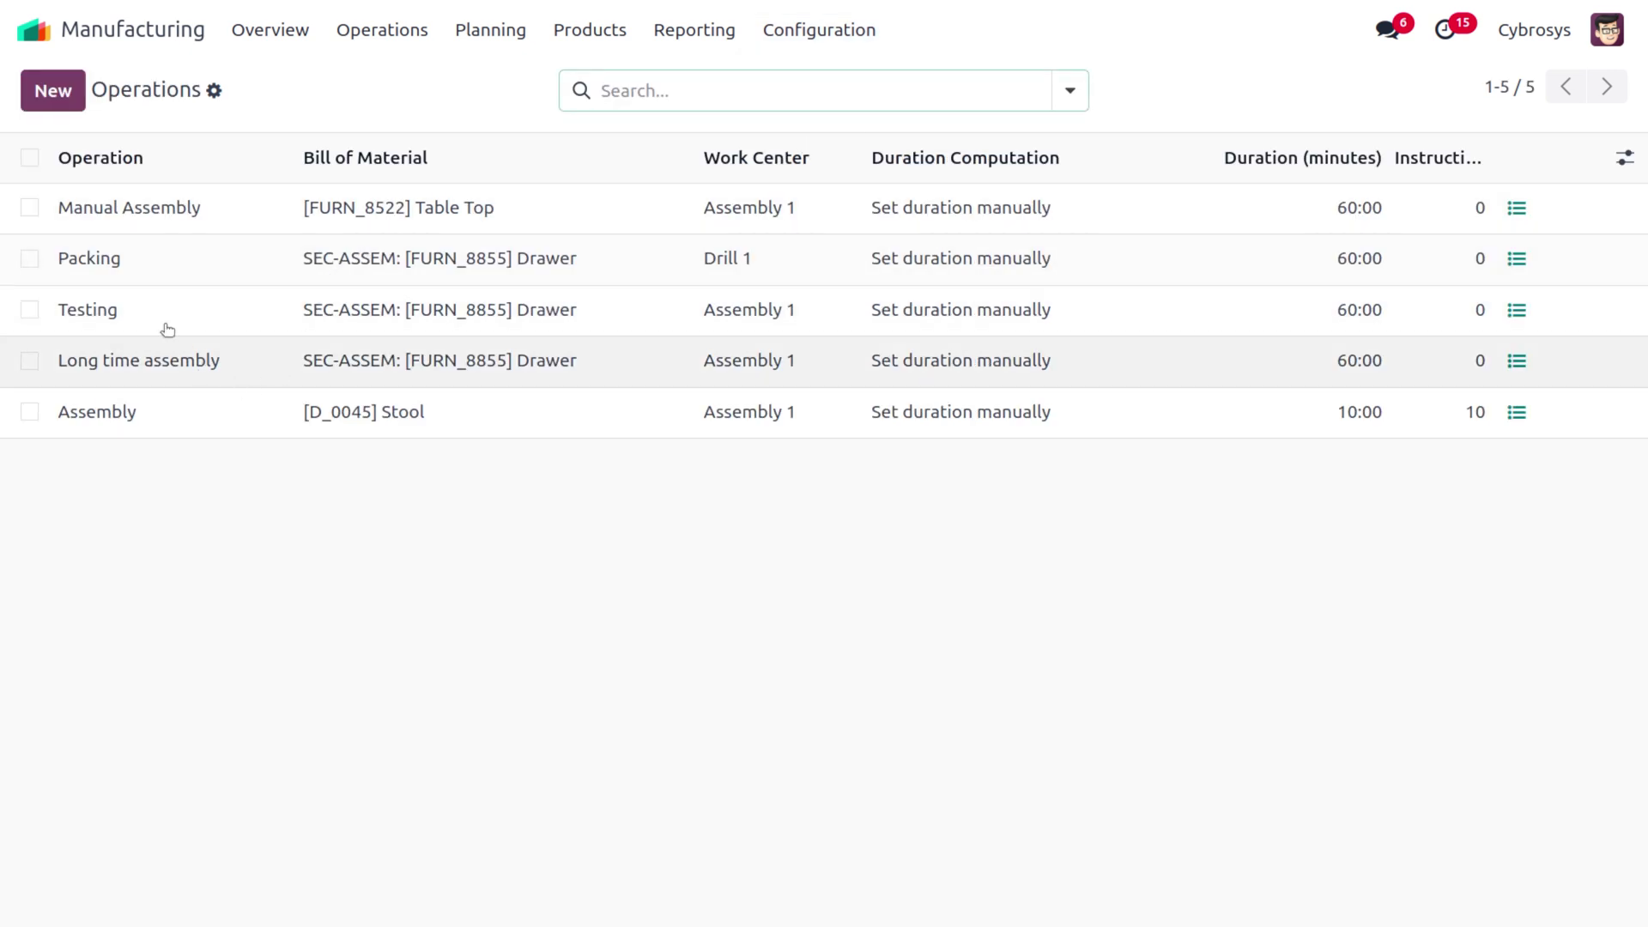
- Start a new operation named 'Assembling'
click(53, 91)
click(299, 206)
text(Assem)
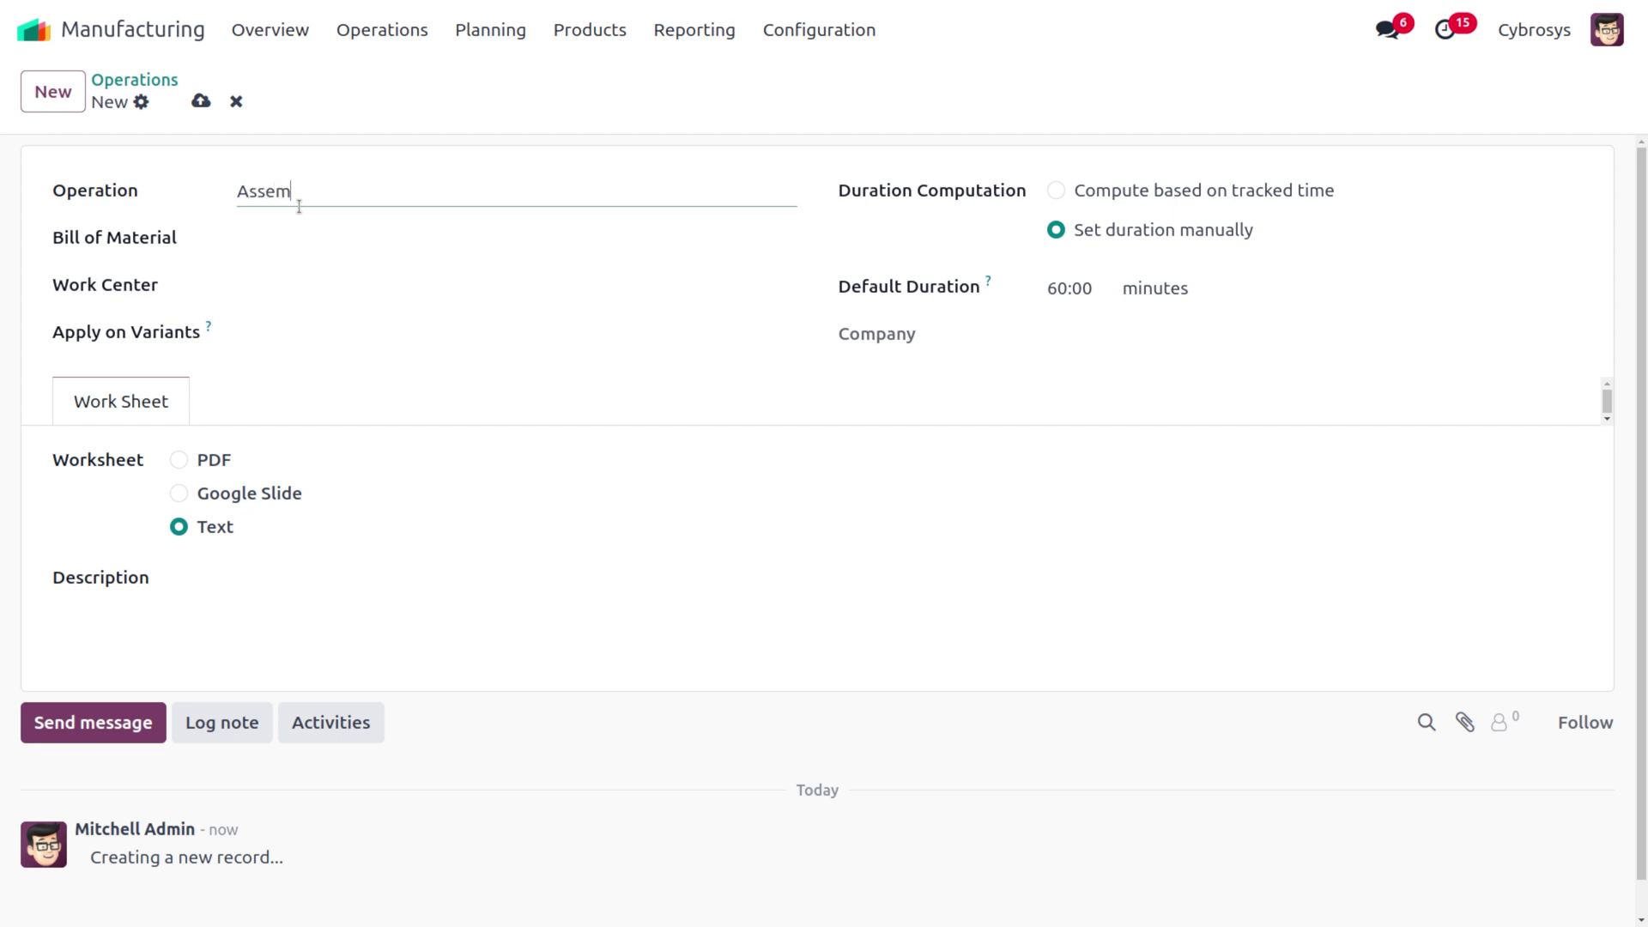
text(bling)
- Give the operation the [FURN_9666] Table BoM and Assembly 1 work center, and save it
click(299, 233)
text(table)
key(Down)
key(Down)
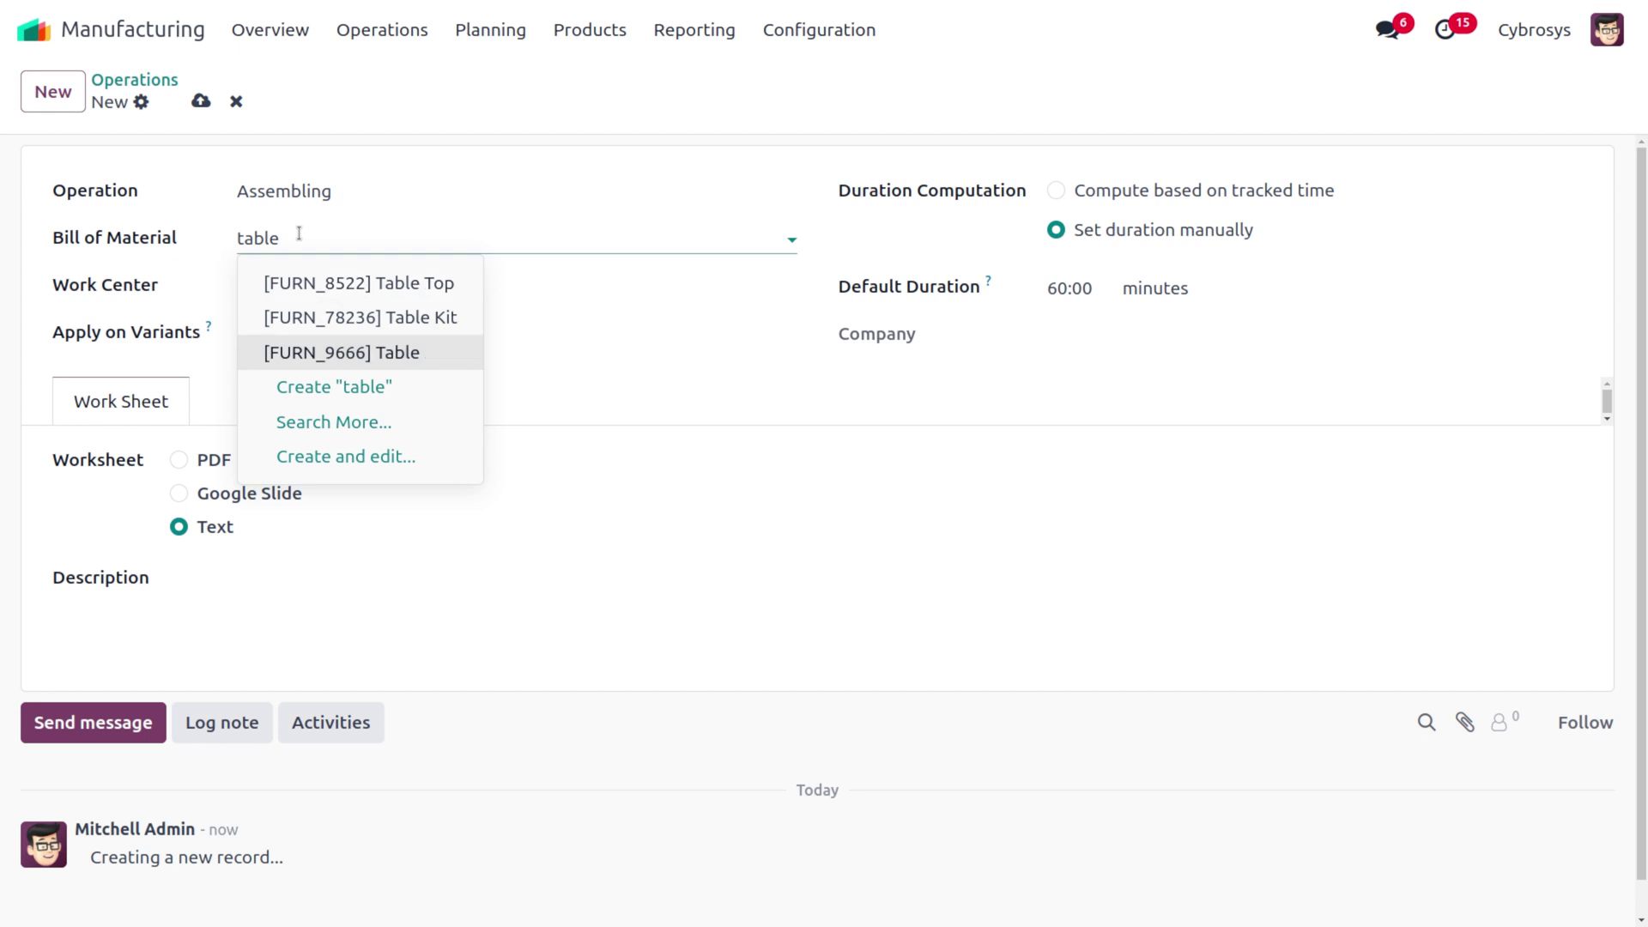
key(Return)
click(290, 285)
click(324, 327)
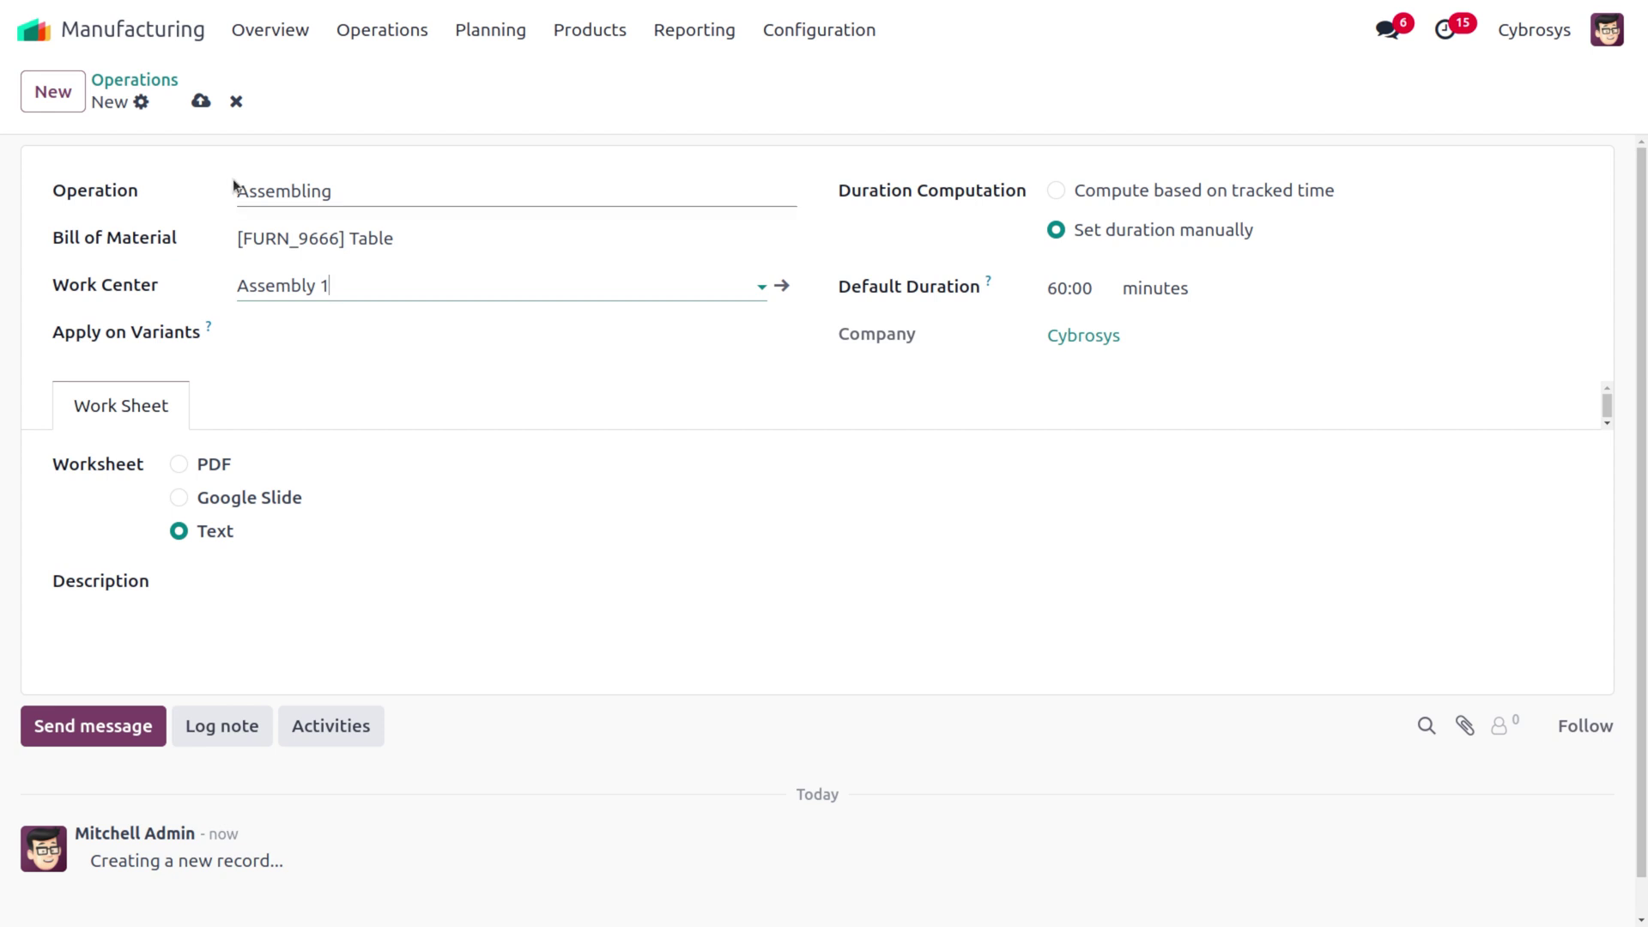
click(202, 104)
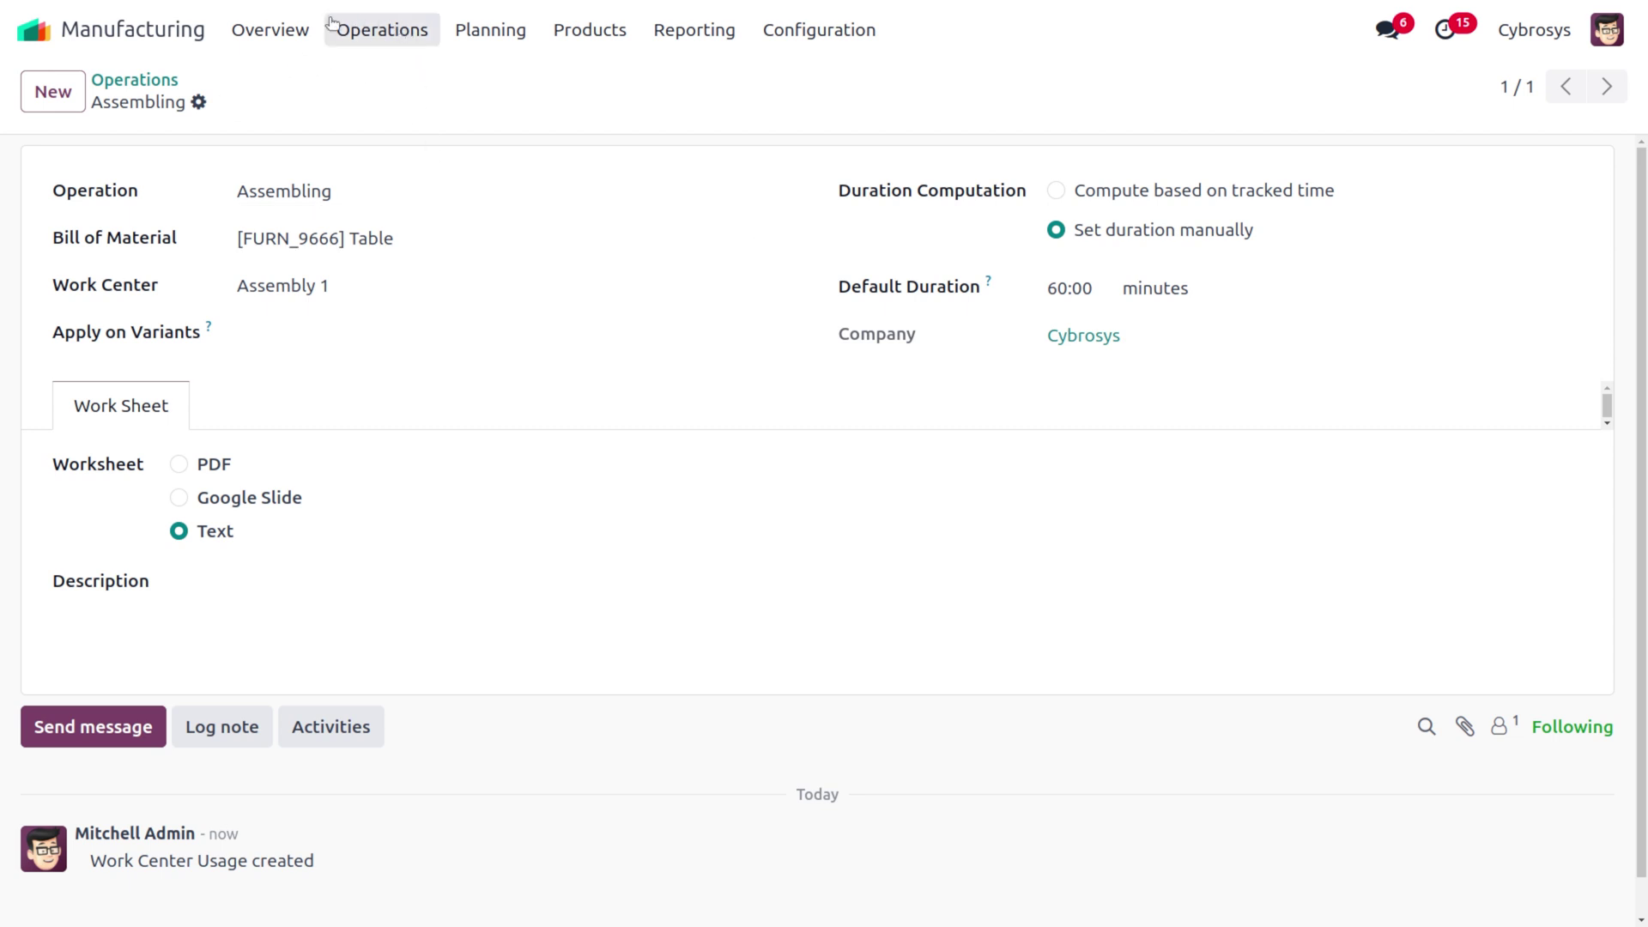
click(304, 26)
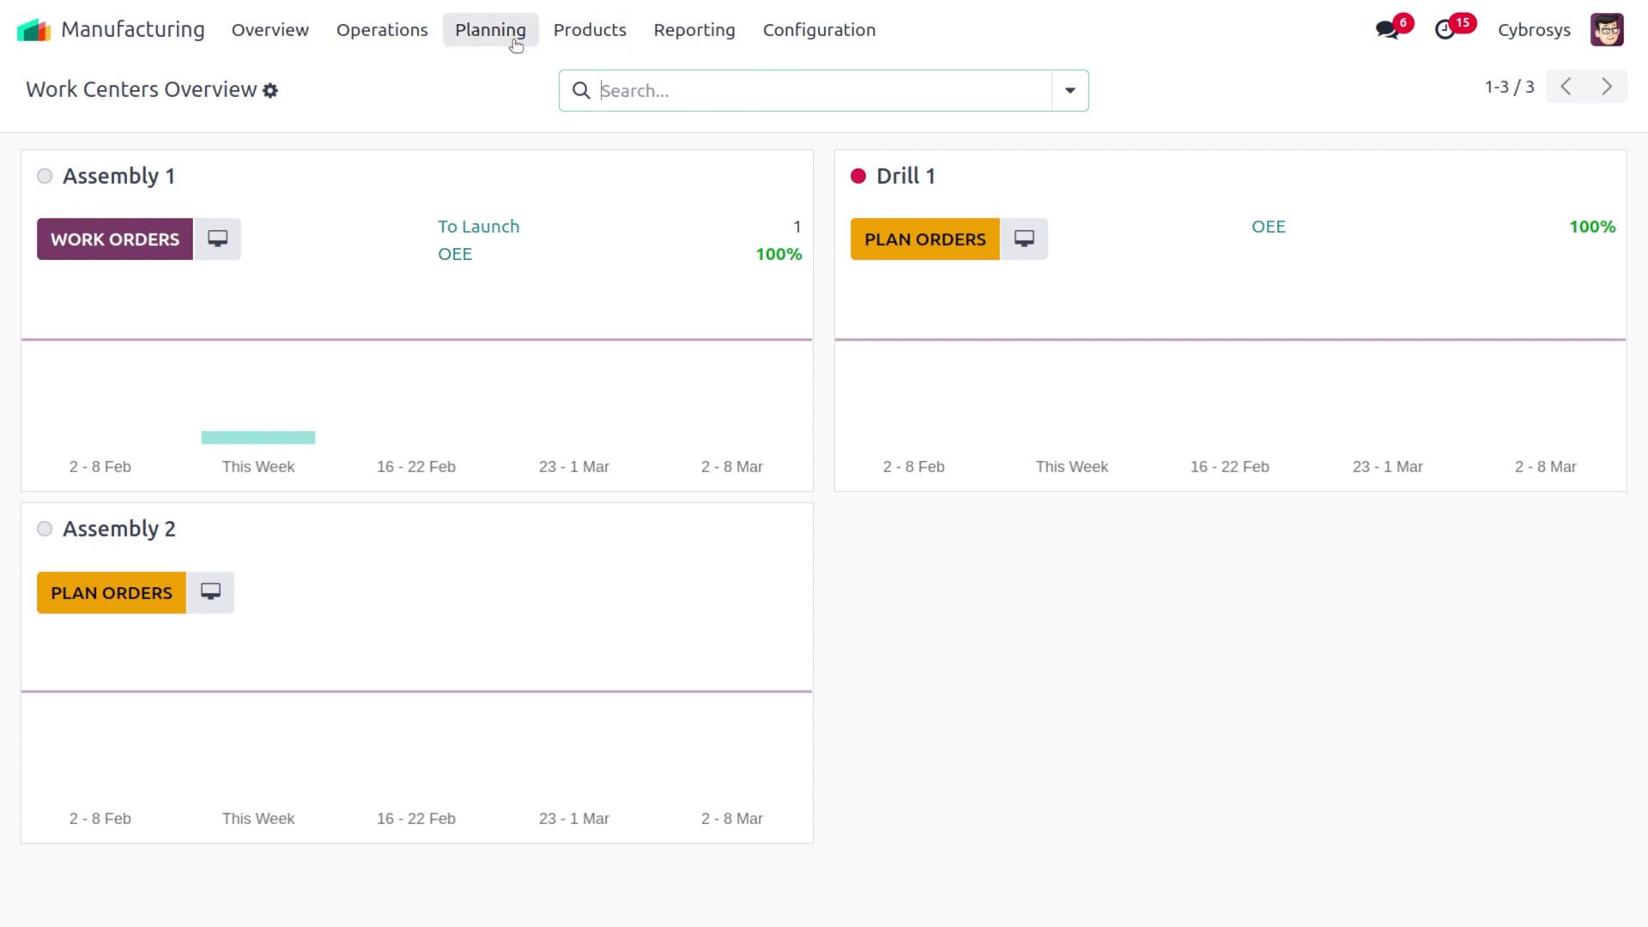
- Create and save a new manufacturing order using the [FURN_9666] Table bill of materials
click(432, 37)
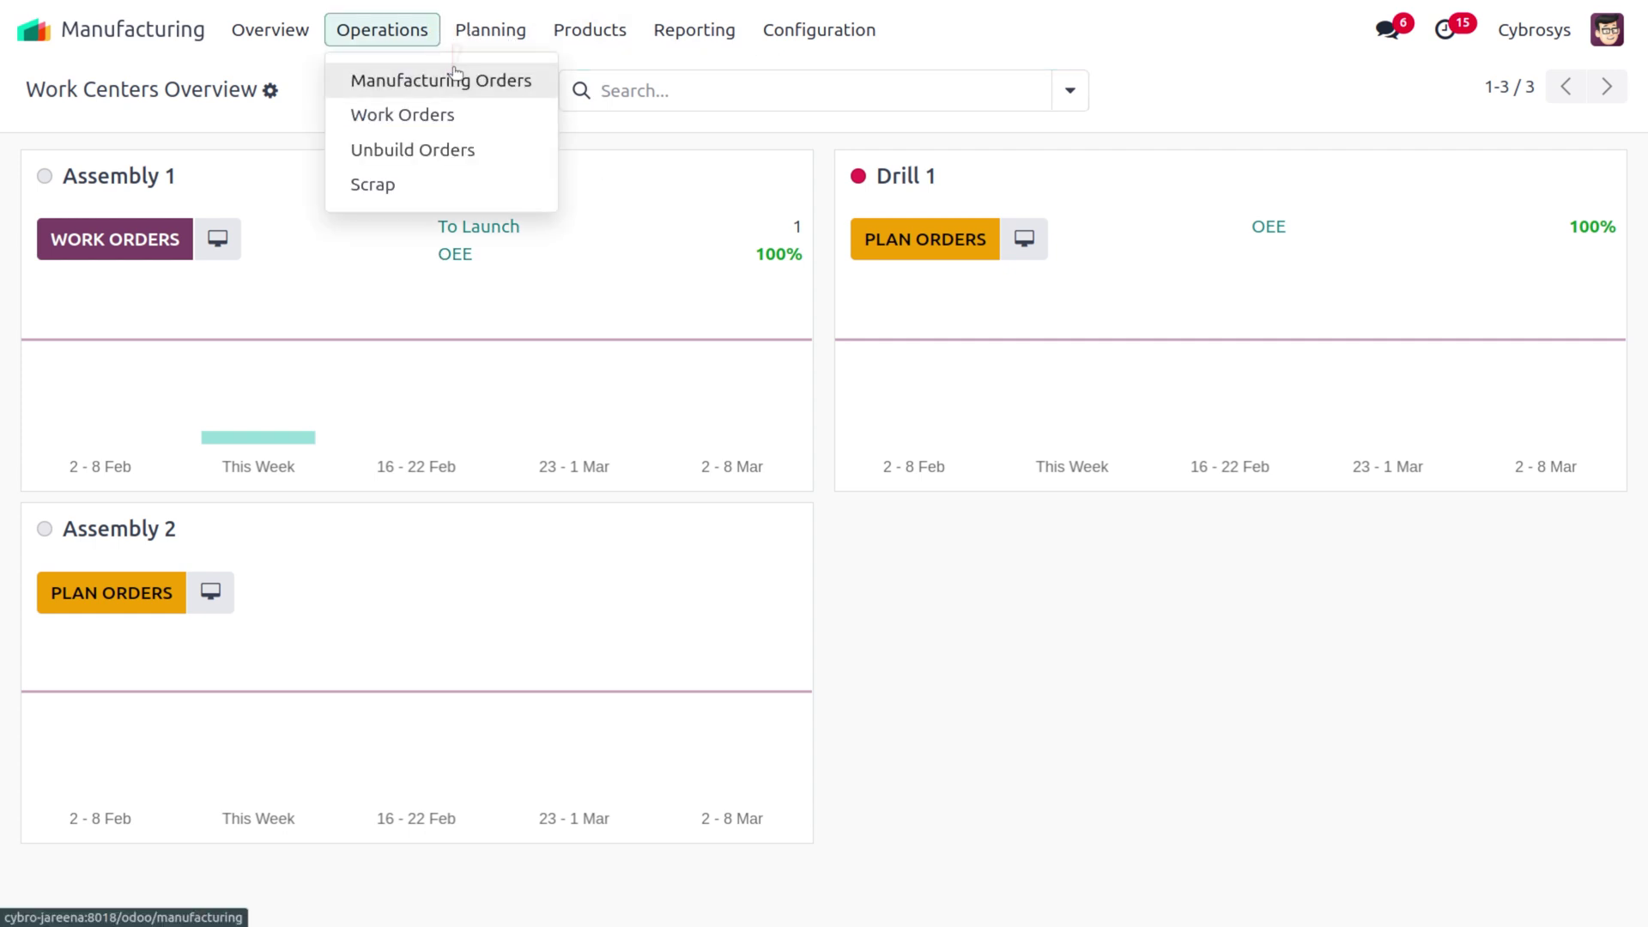
click(455, 79)
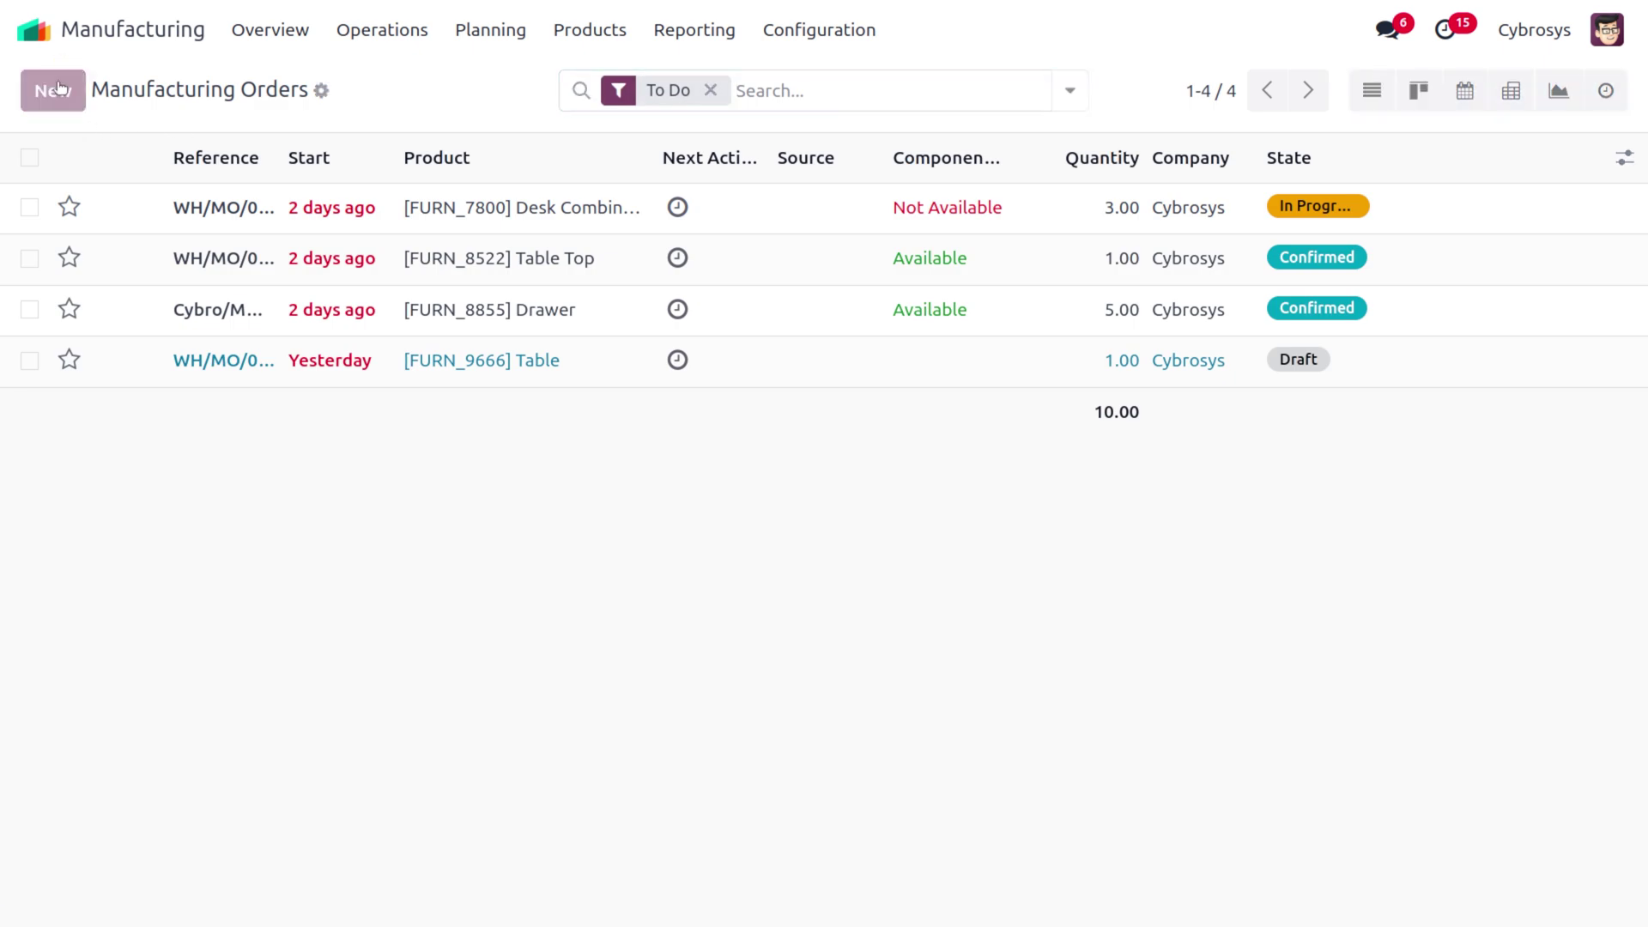
click(59, 89)
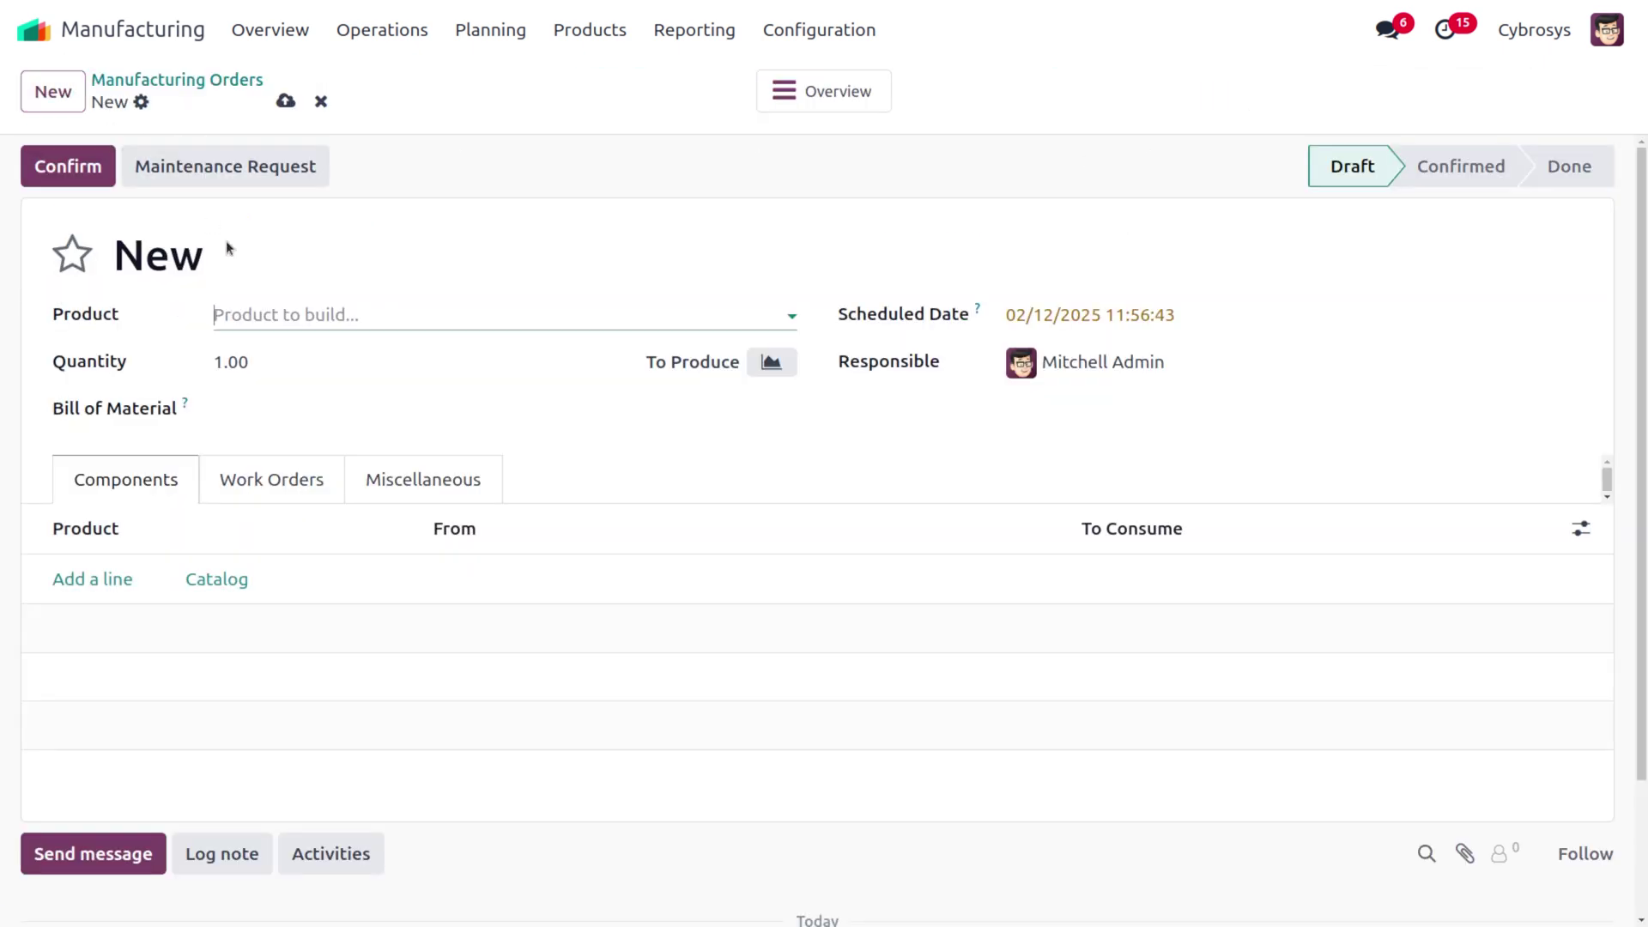
click(342, 409)
text(tab)
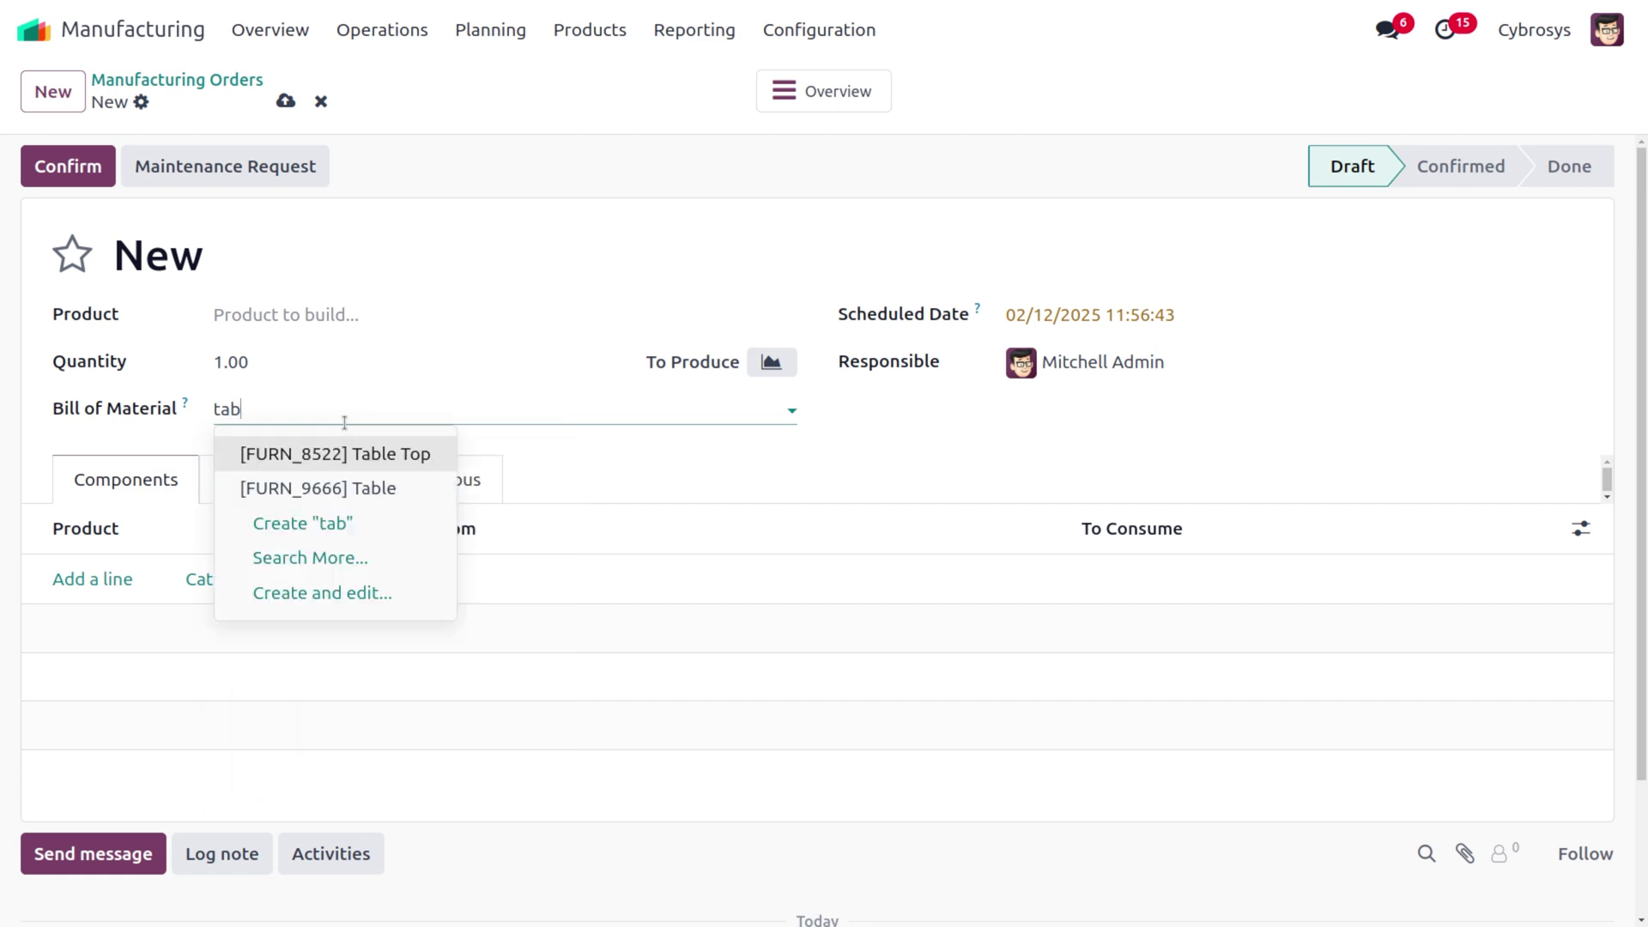
key(Down)
key(Return)
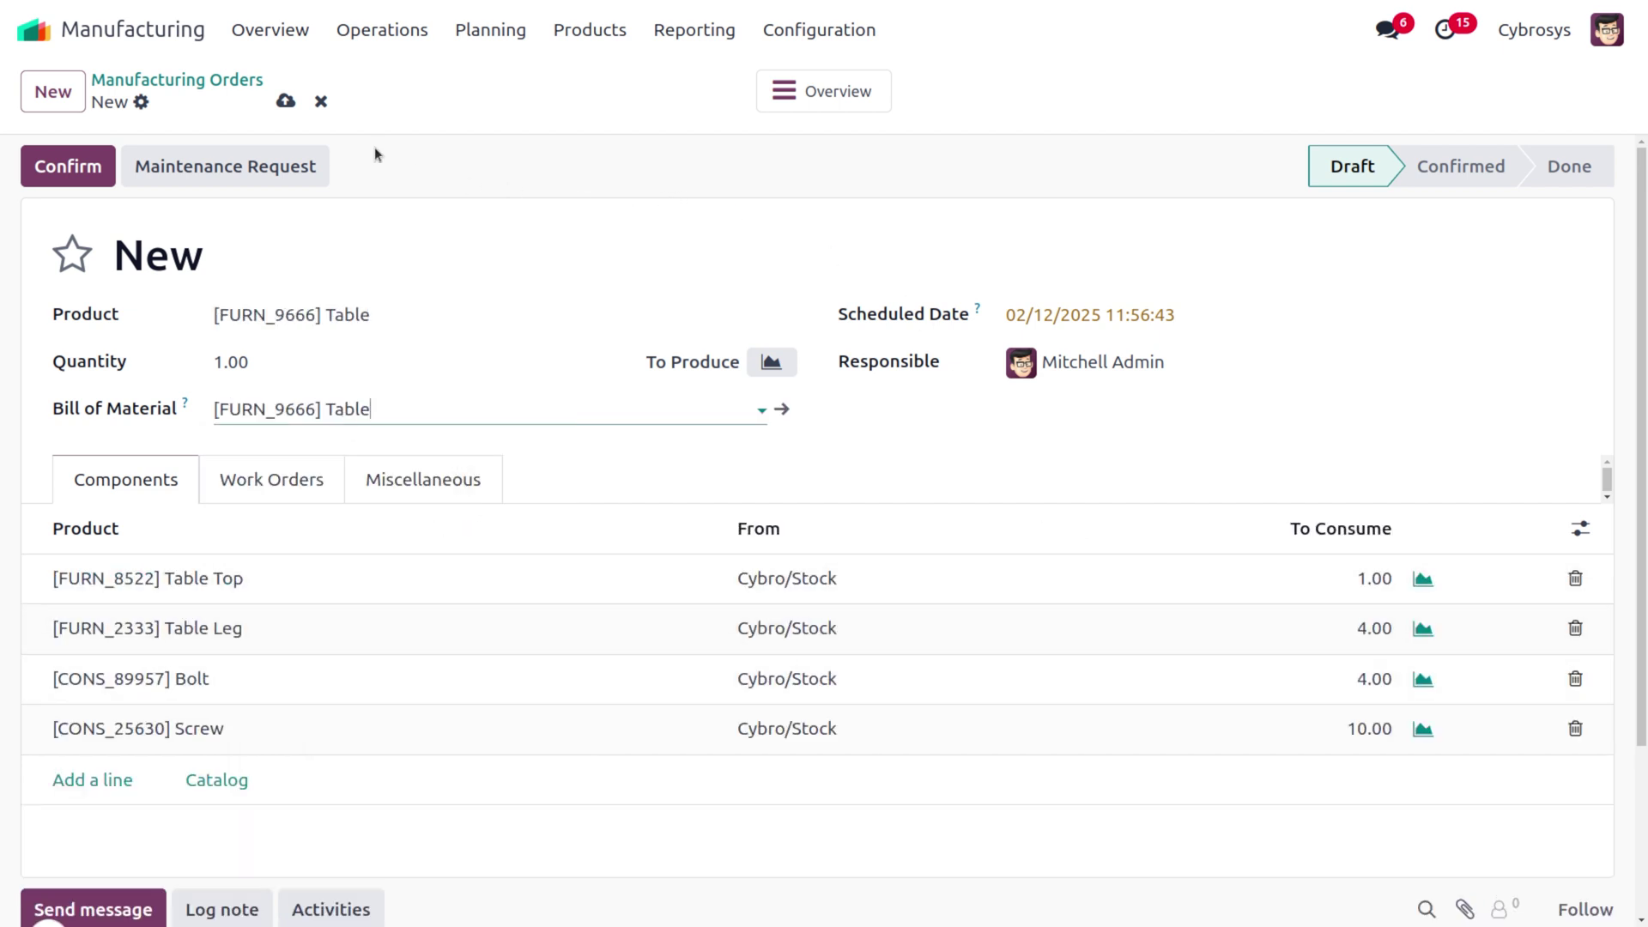
click(285, 101)
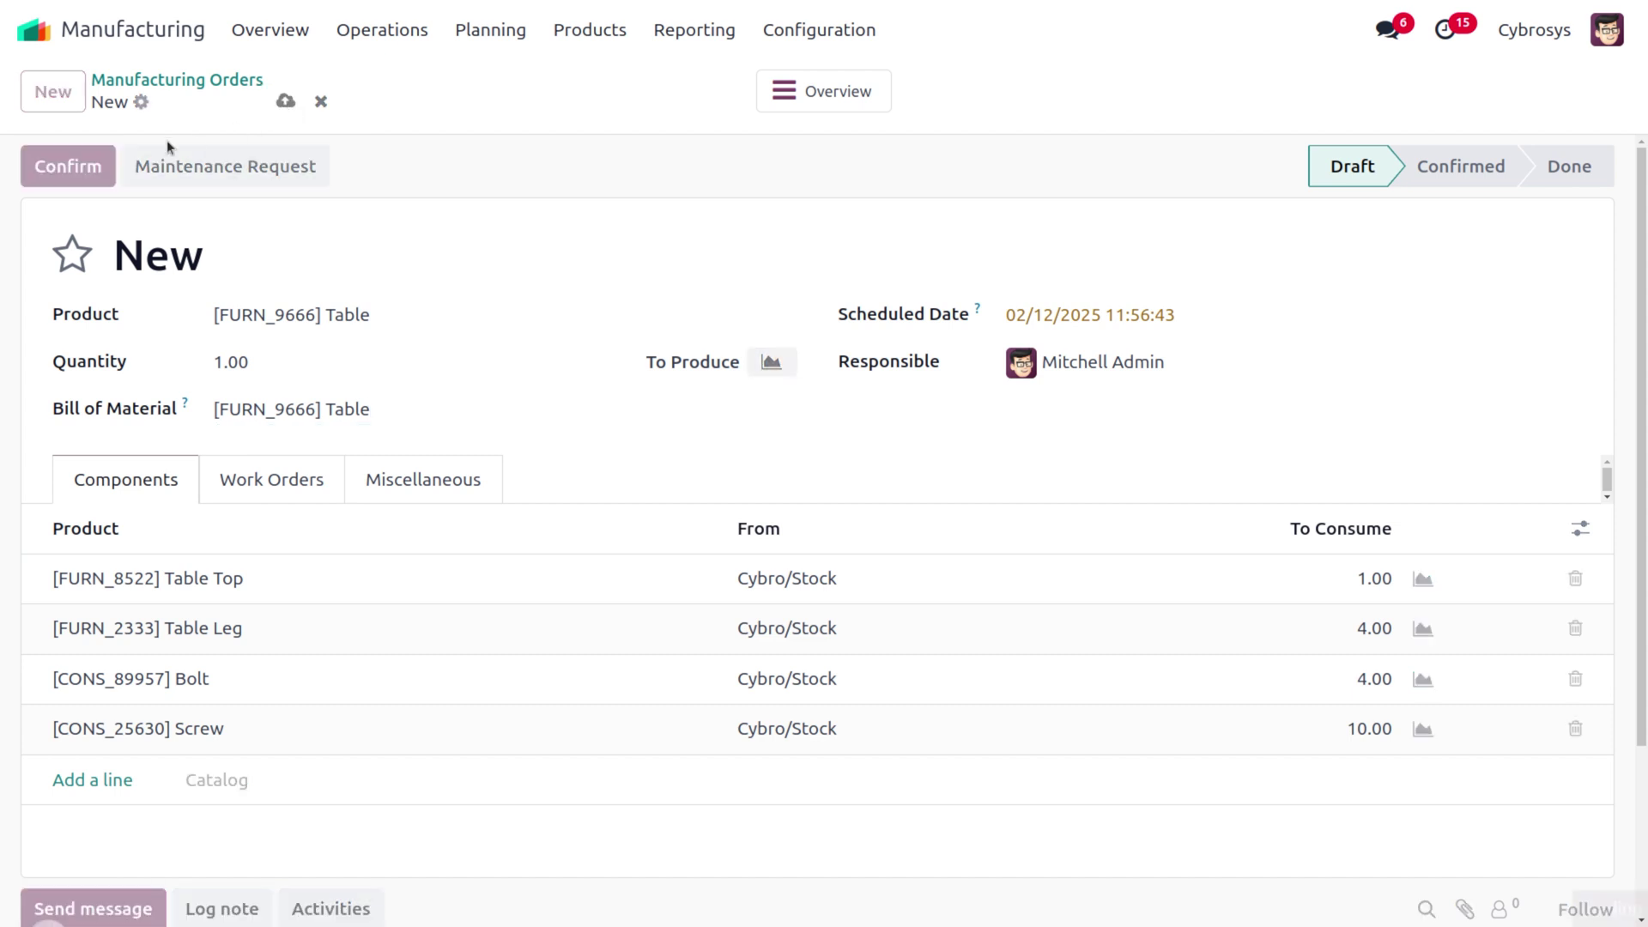
- Confirm Cybro/MO/00010 and view it with its Assembling work order in Shop Floor
click(86, 163)
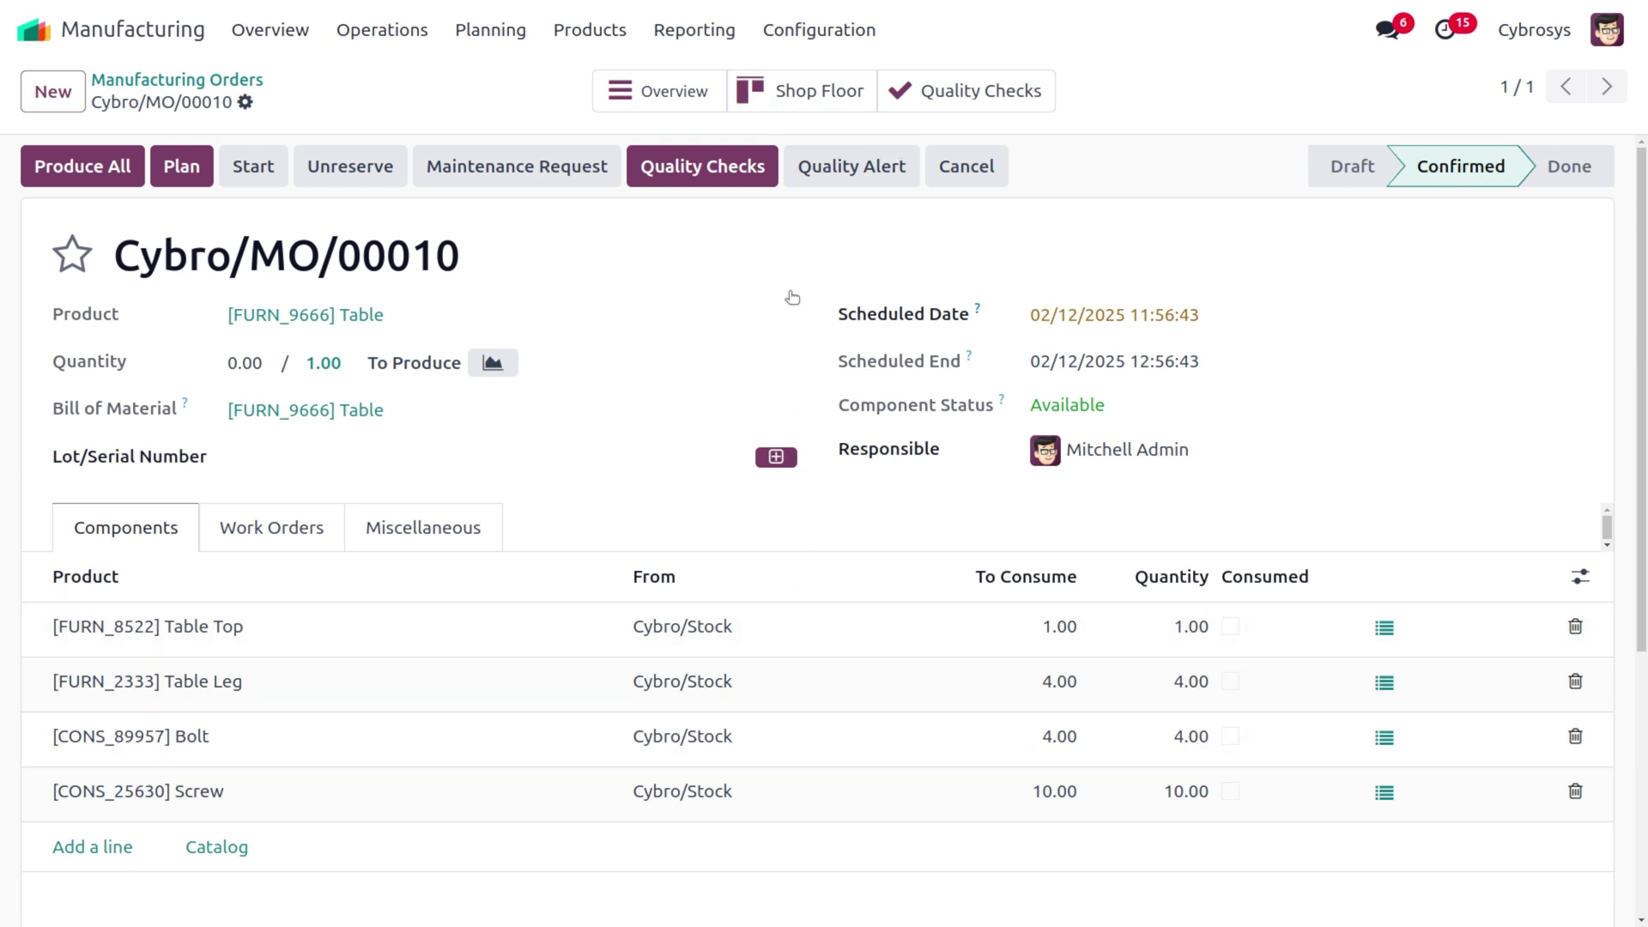
click(814, 86)
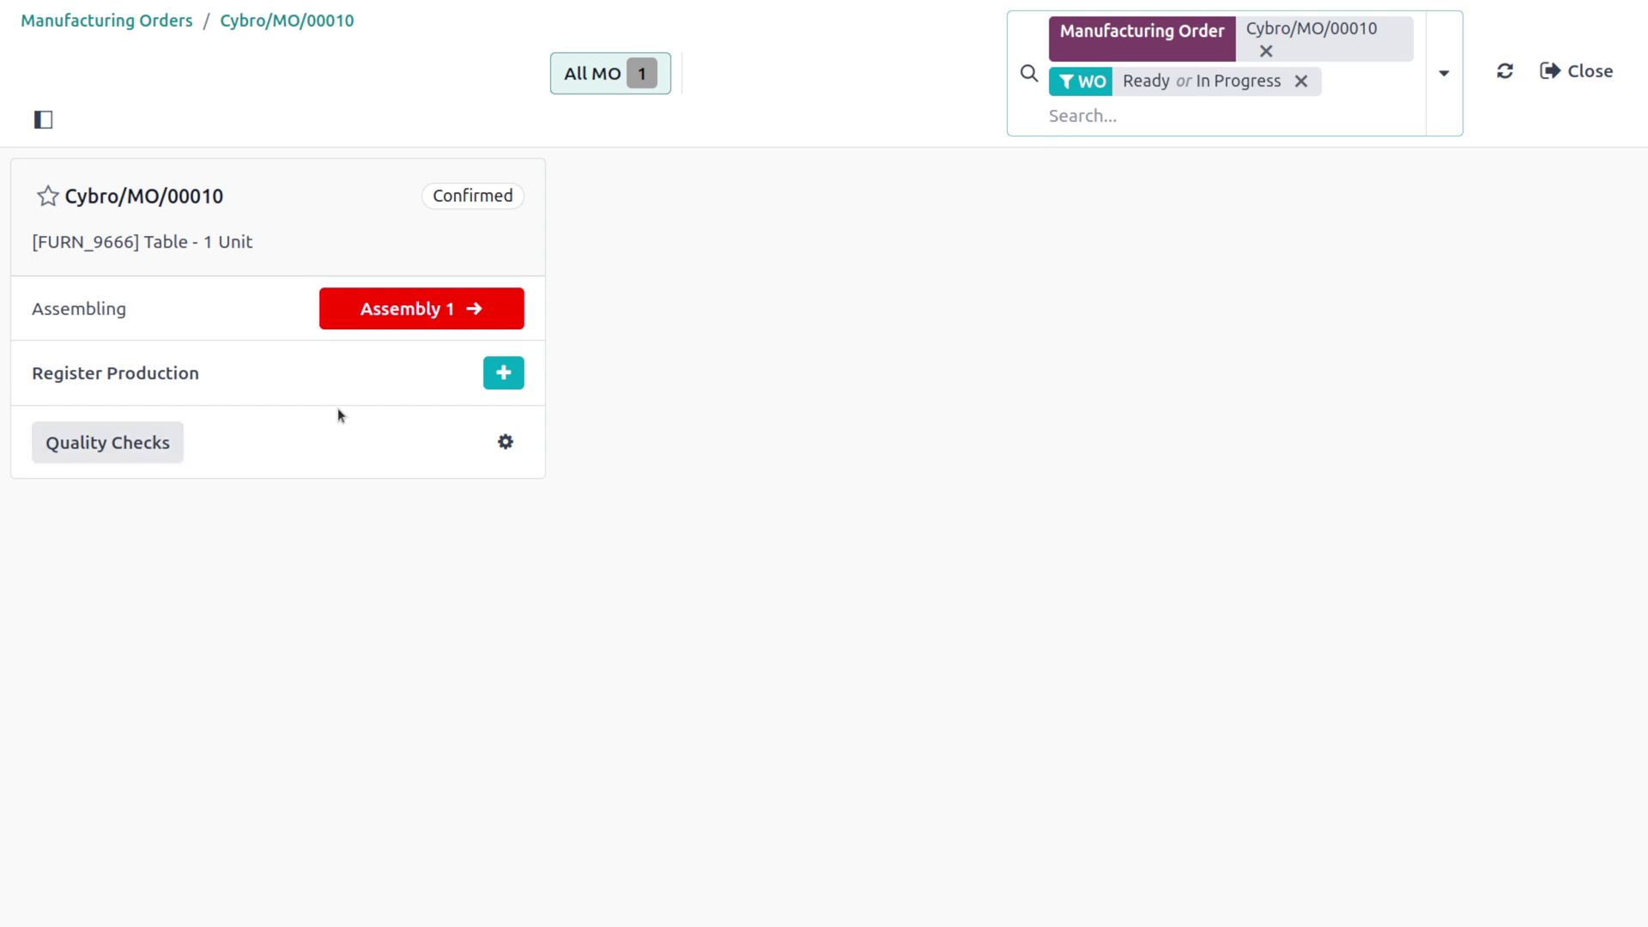
- Return to Manufacturing, reopen Cybro/MO/00010 from Manufacturing Orders, and plan it
click(1584, 69)
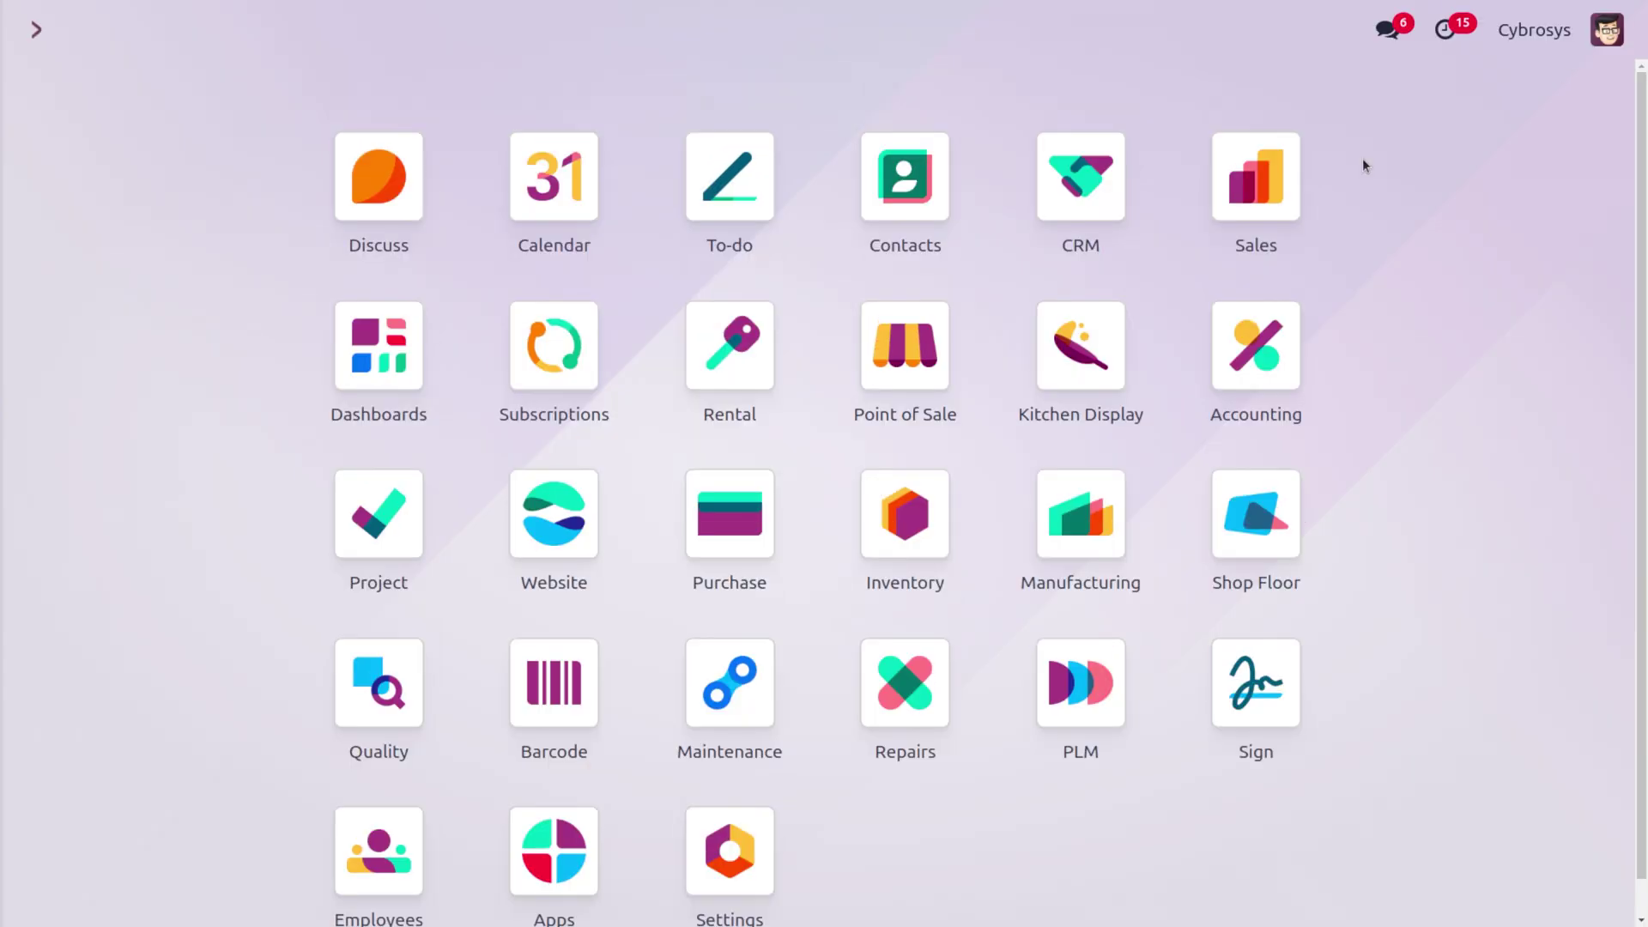
text(ma)
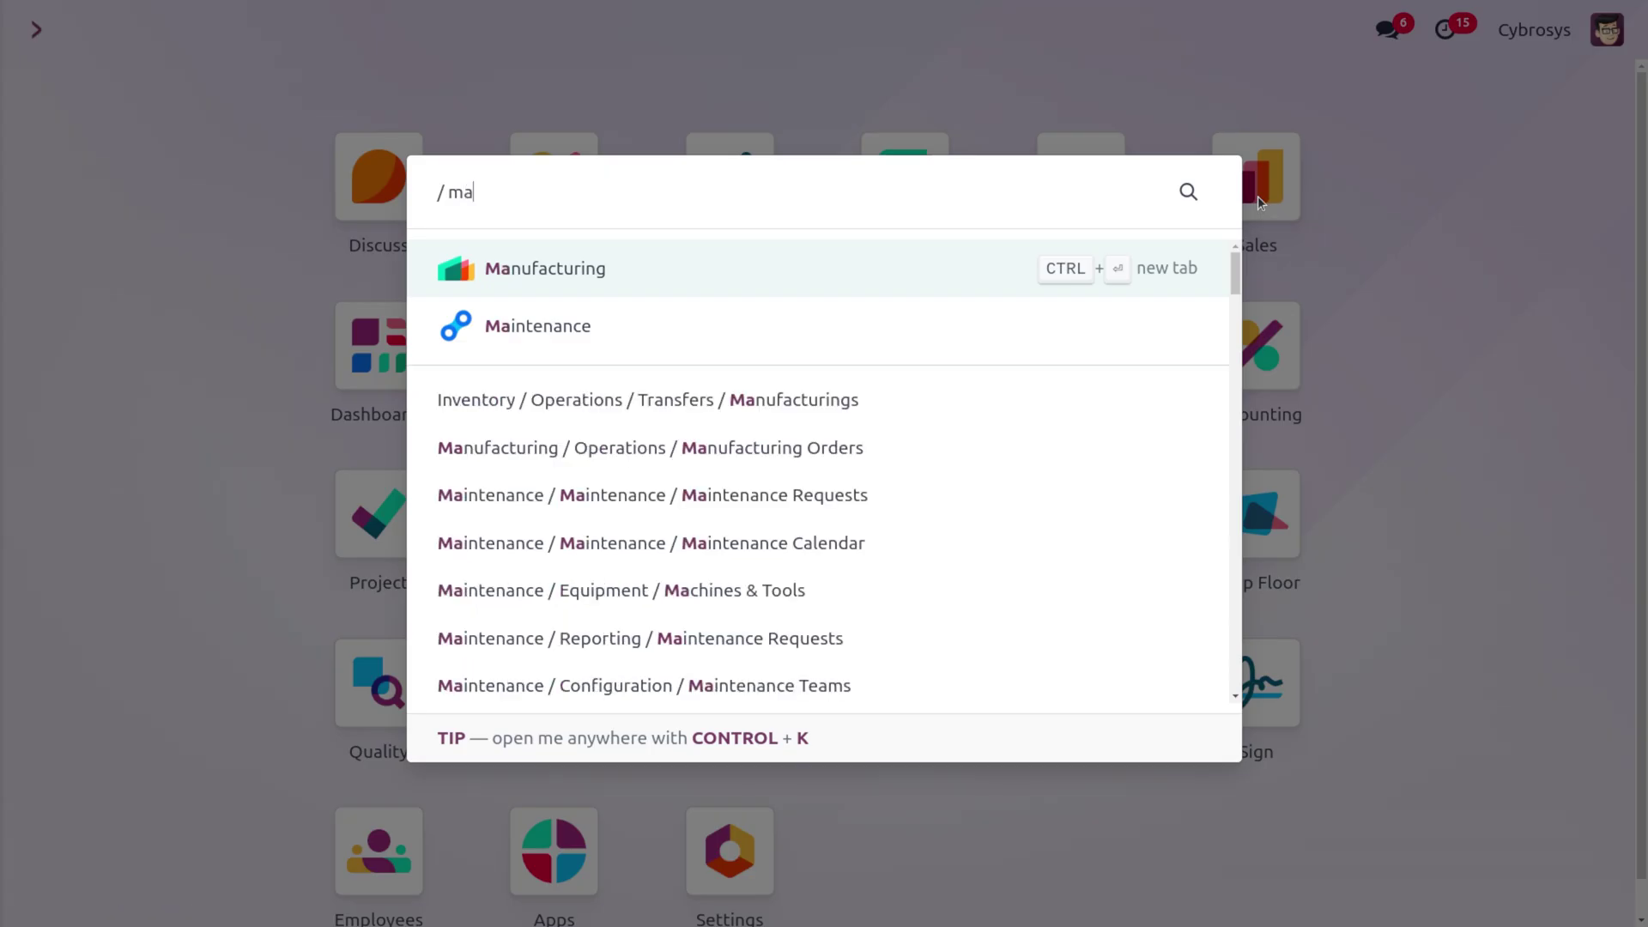
key(Return)
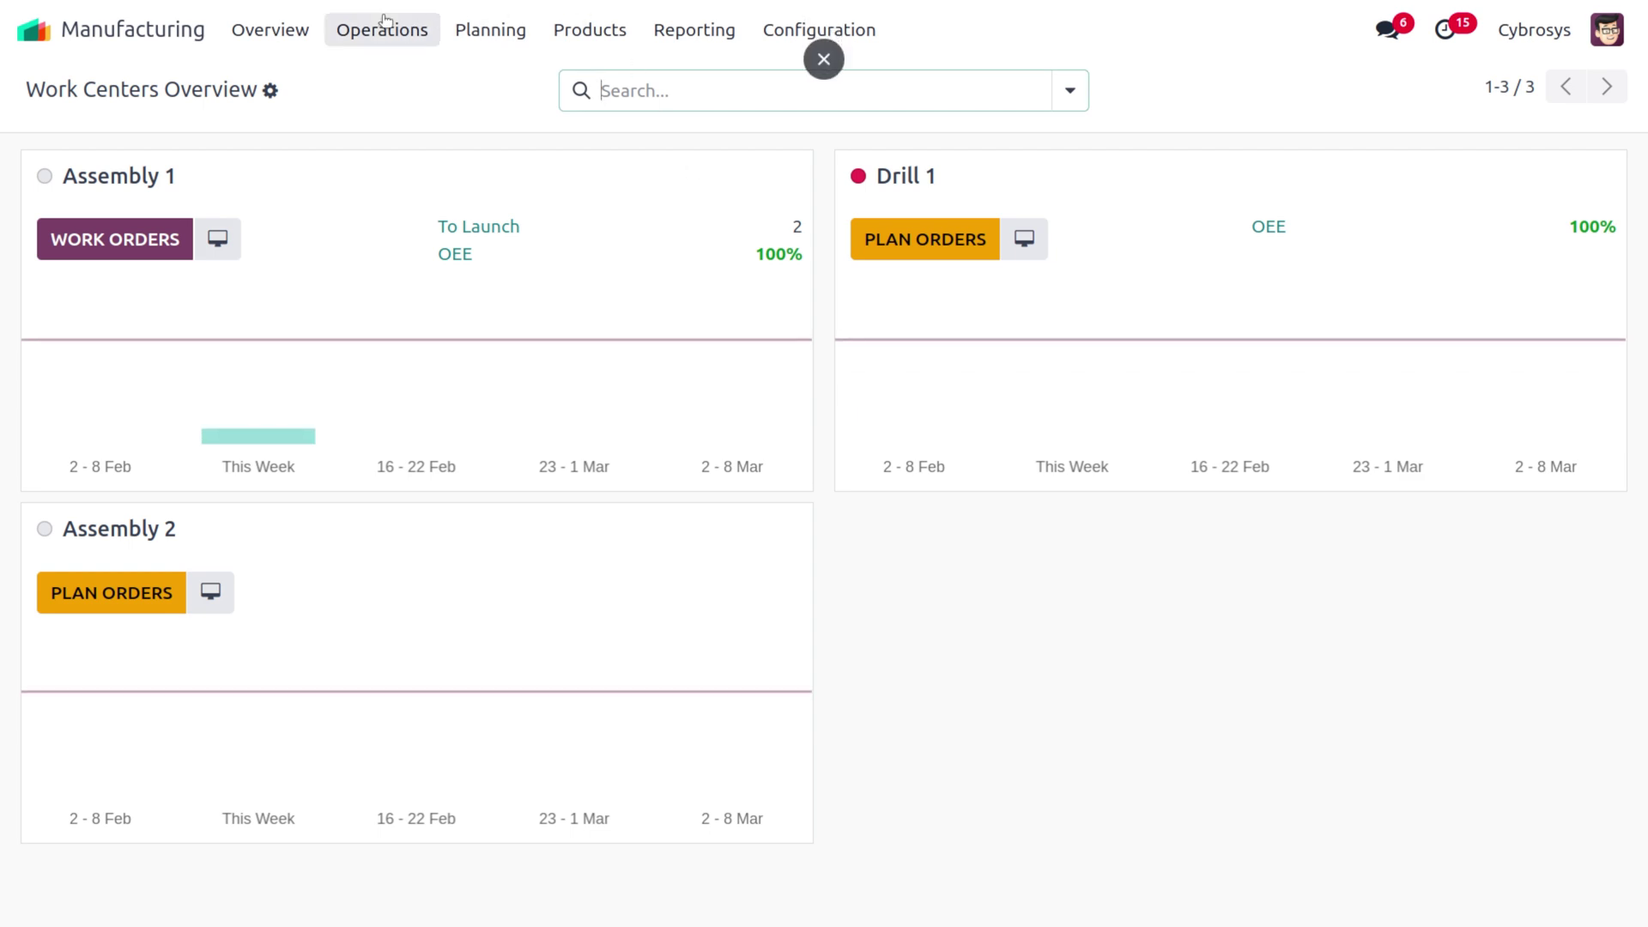
click(382, 28)
click(418, 74)
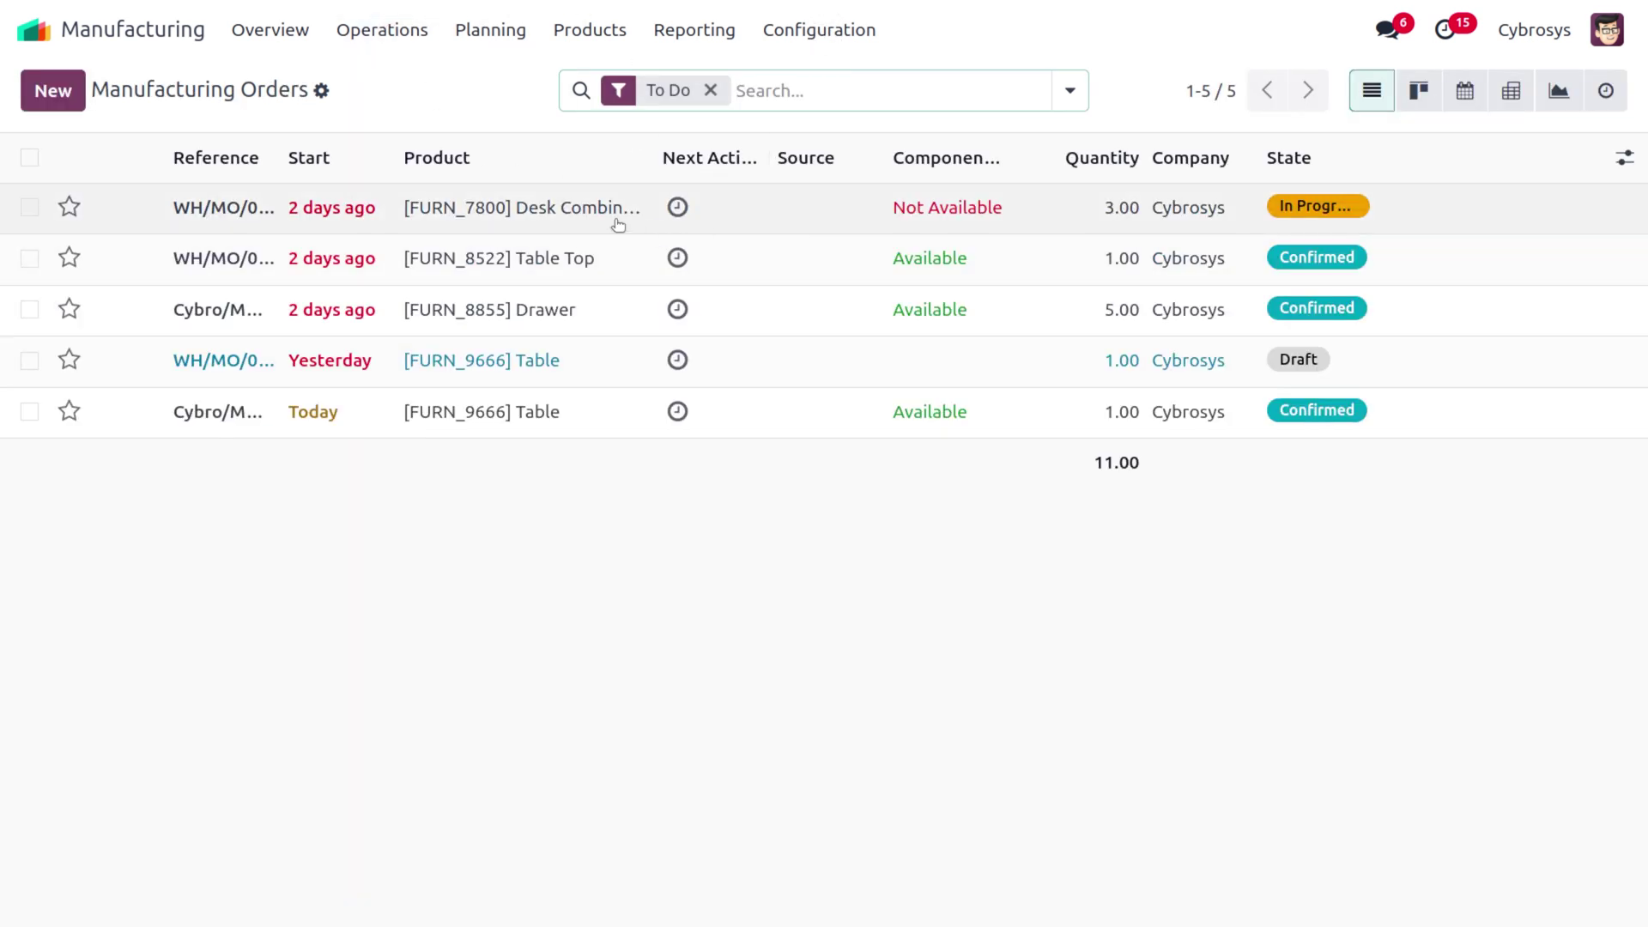
click(375, 427)
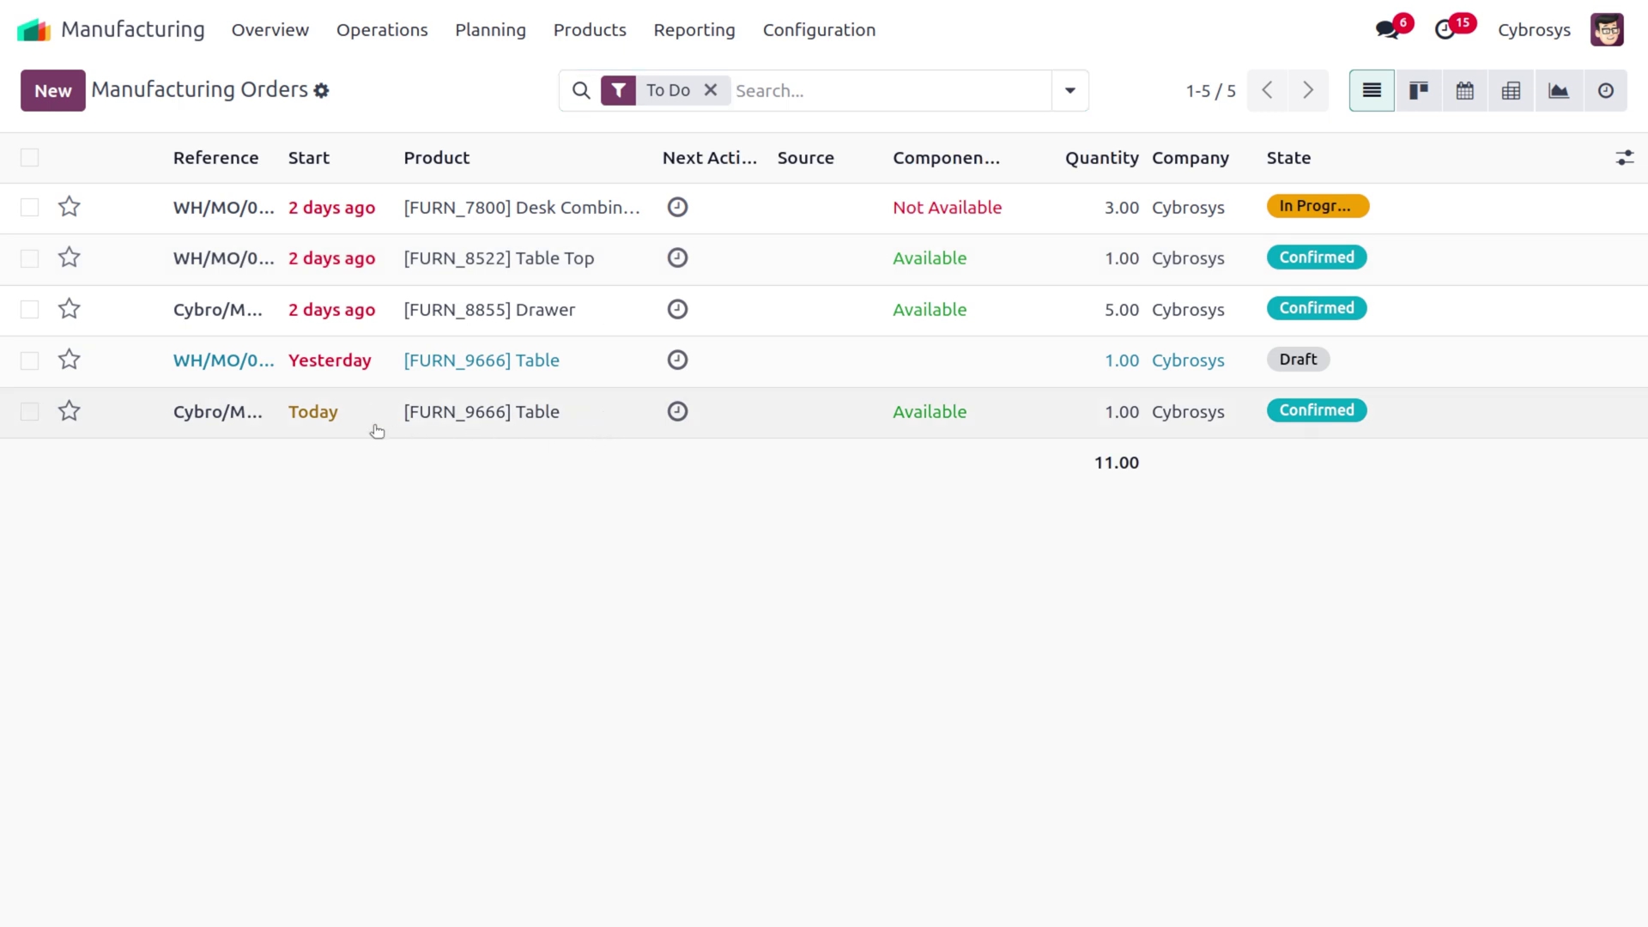
click(178, 175)
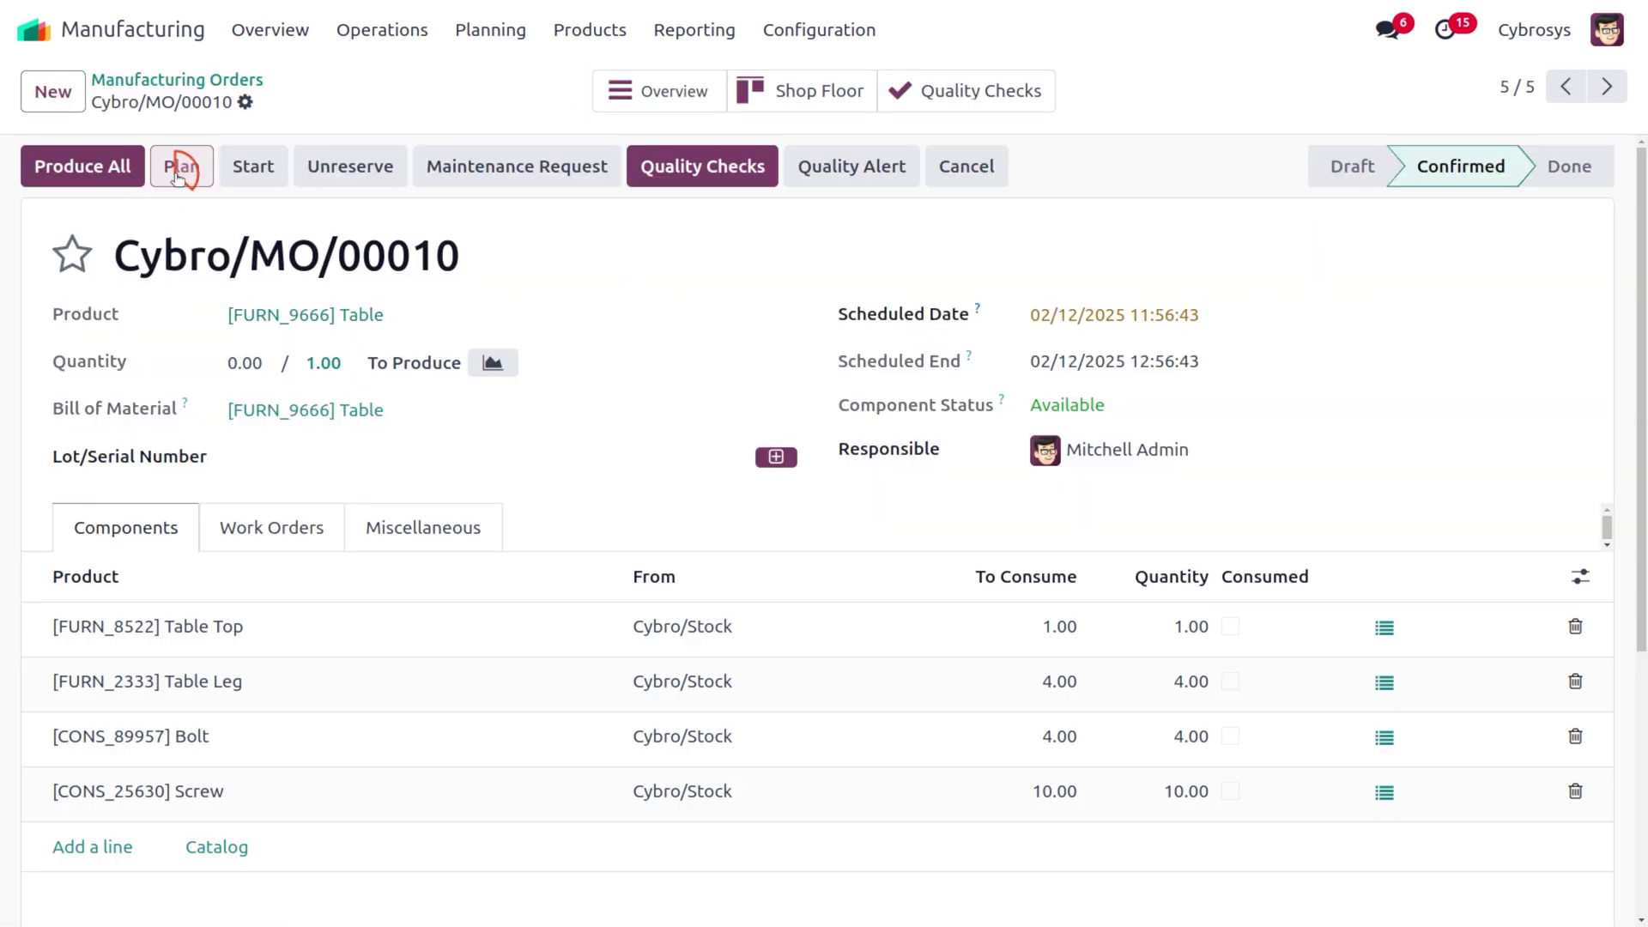
- Start the Assembling work order from the Work Orders tab and view the order in Shop Floor
click(273, 522)
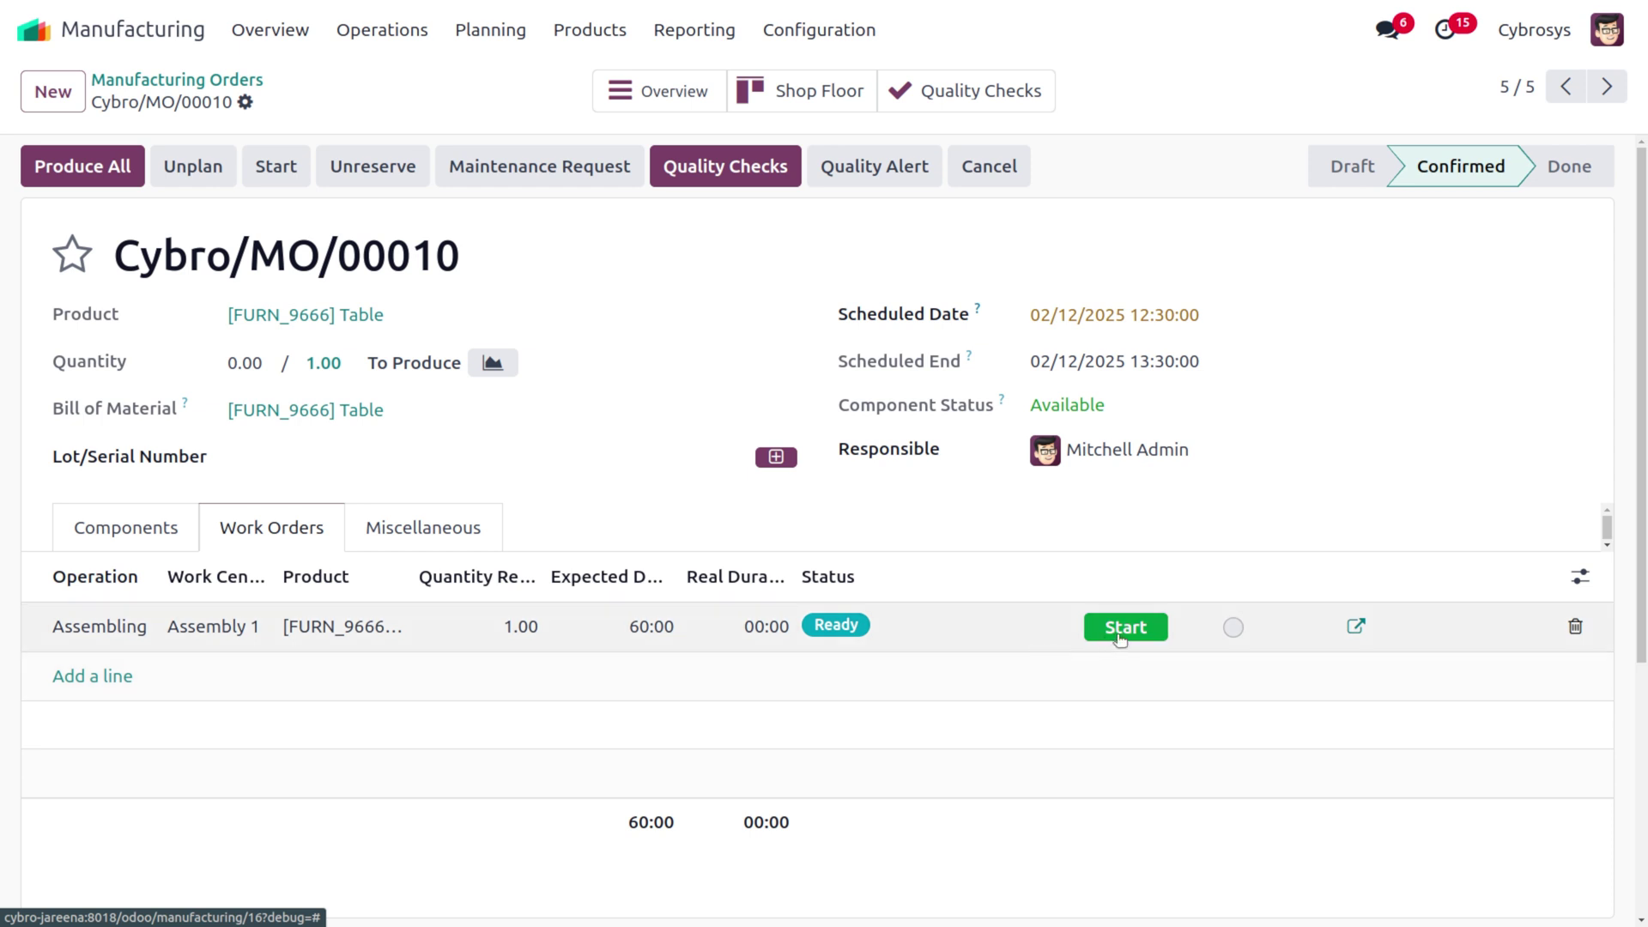
click(1119, 637)
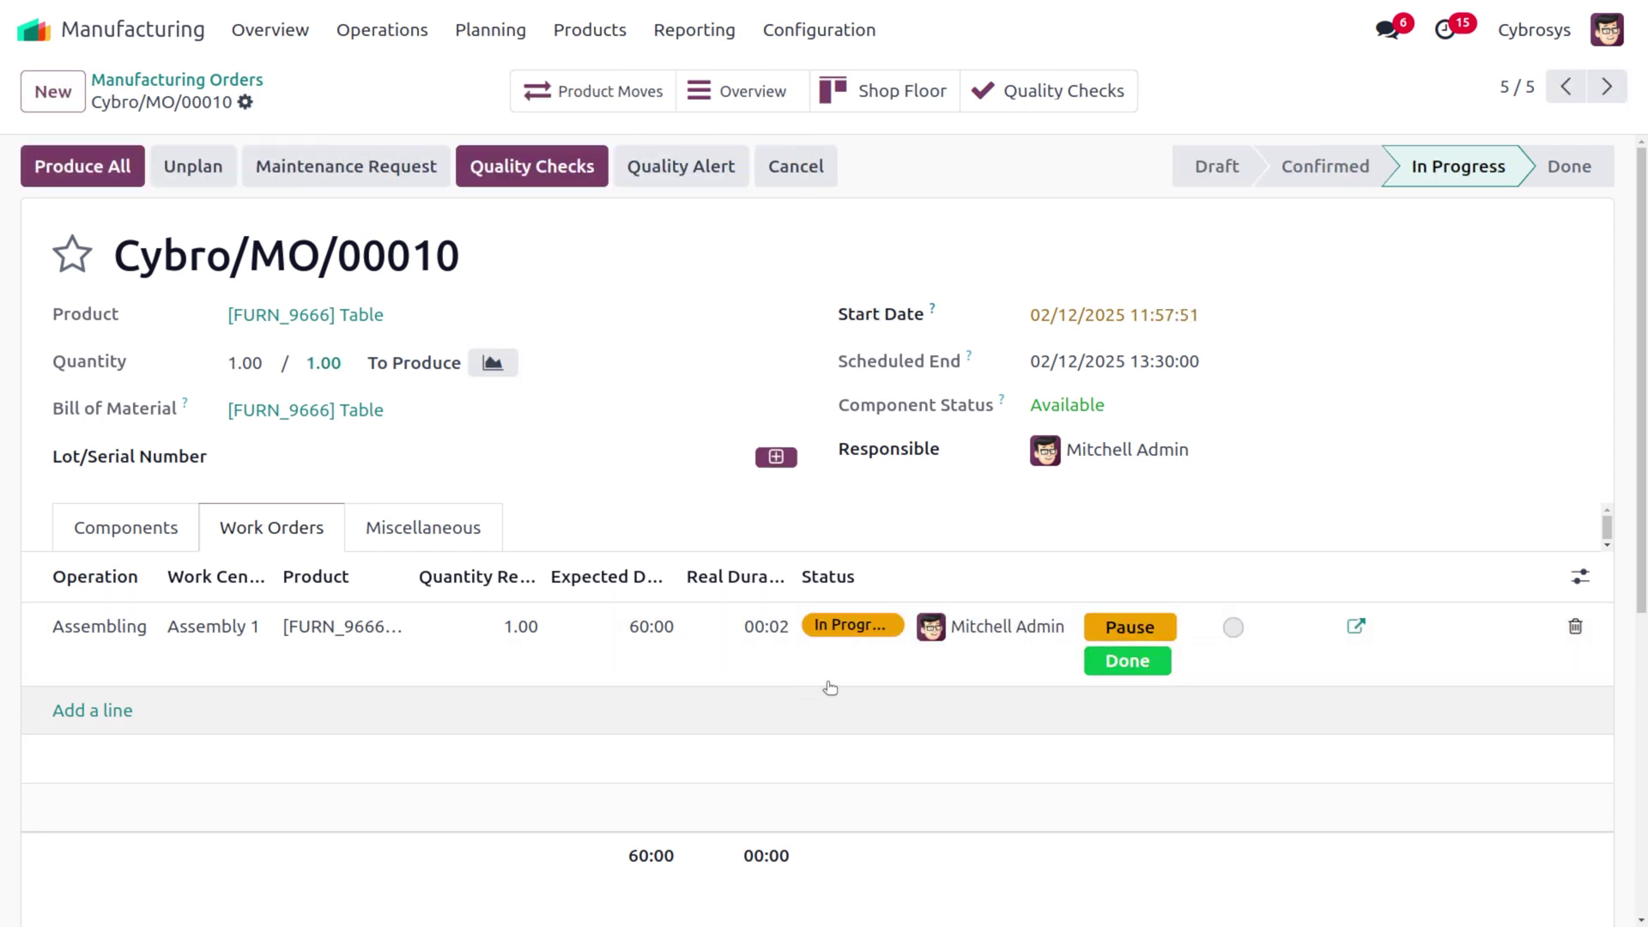
click(894, 91)
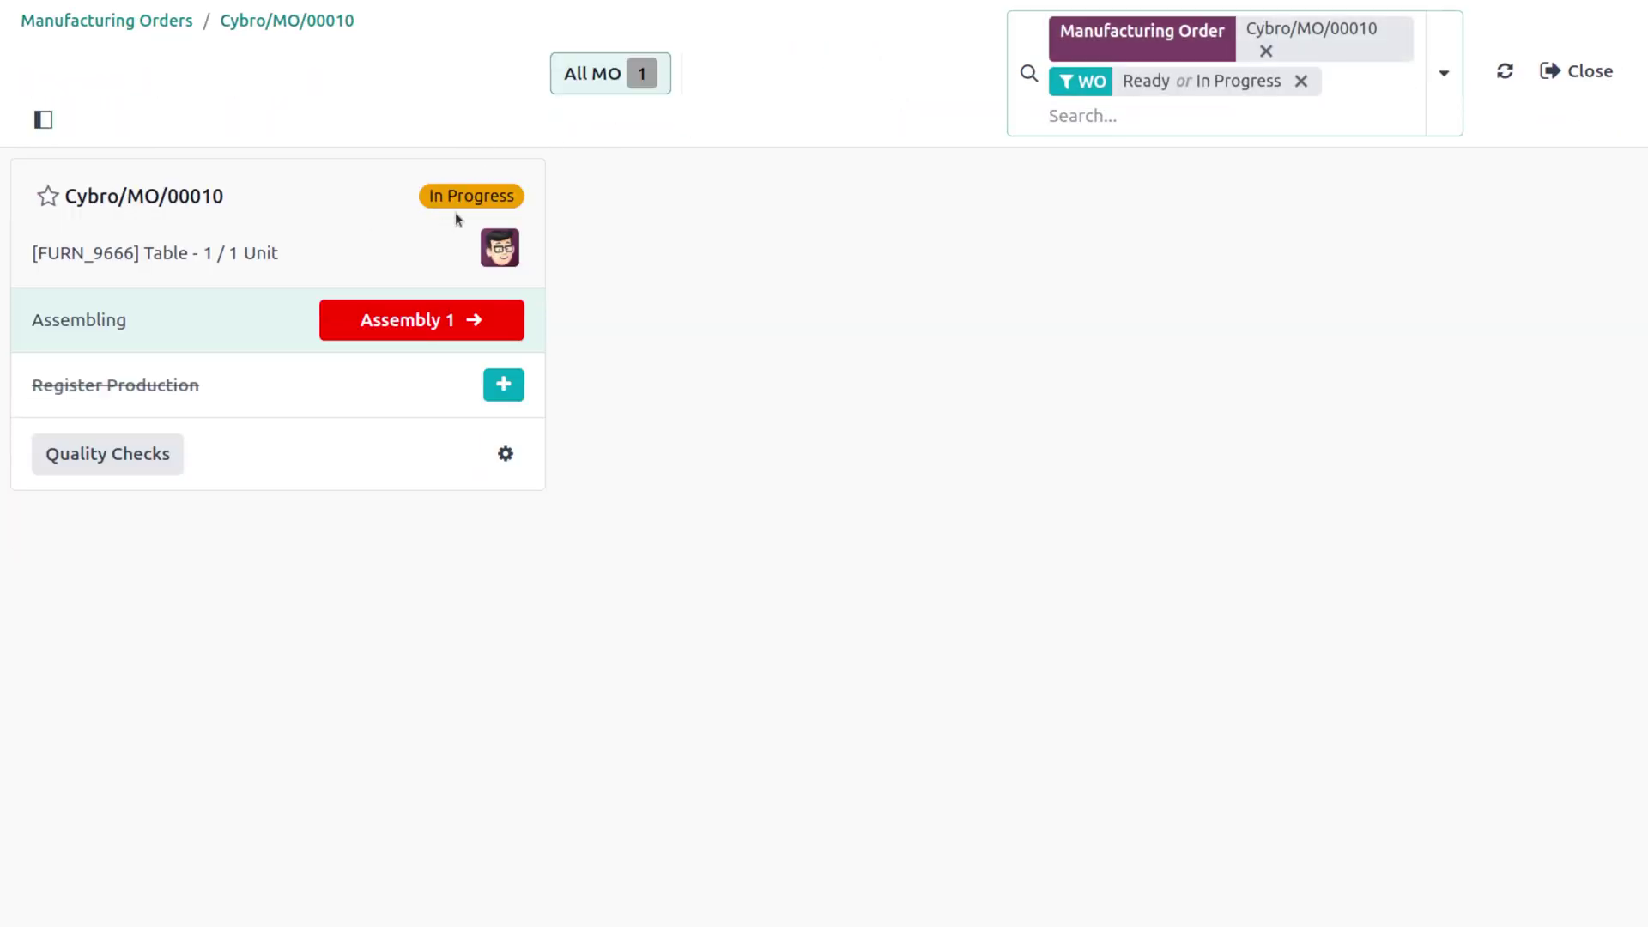
- Register the Table with serial 0000001, mark Assembling as done, and return to Cybro/MO/00010
click(424, 323)
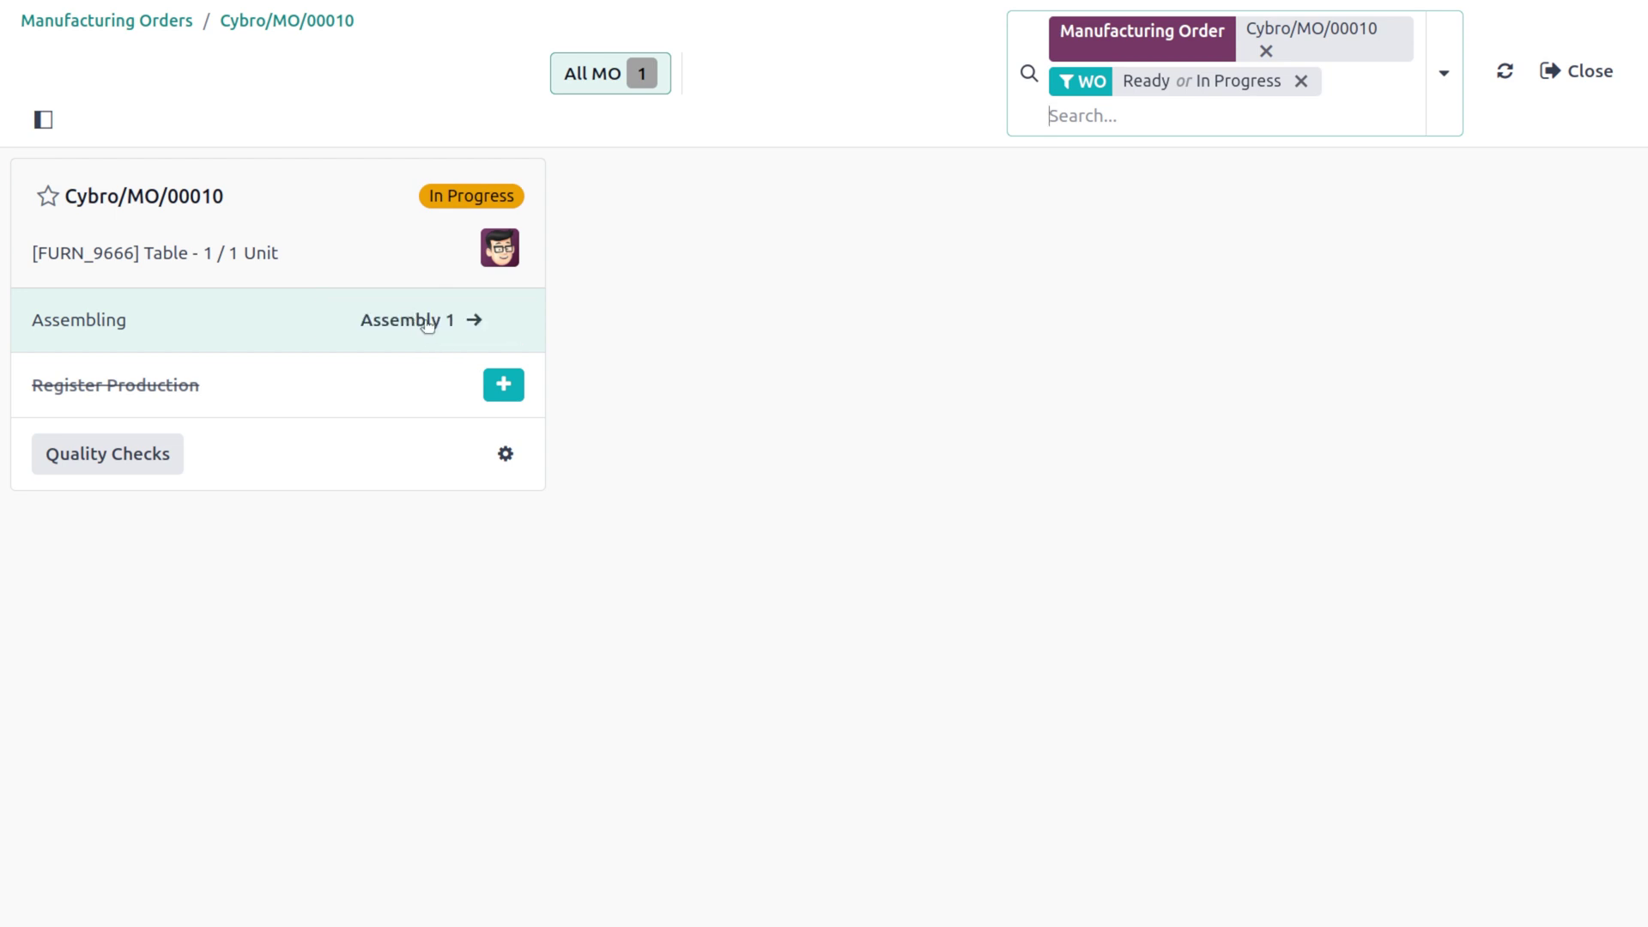
click(471, 321)
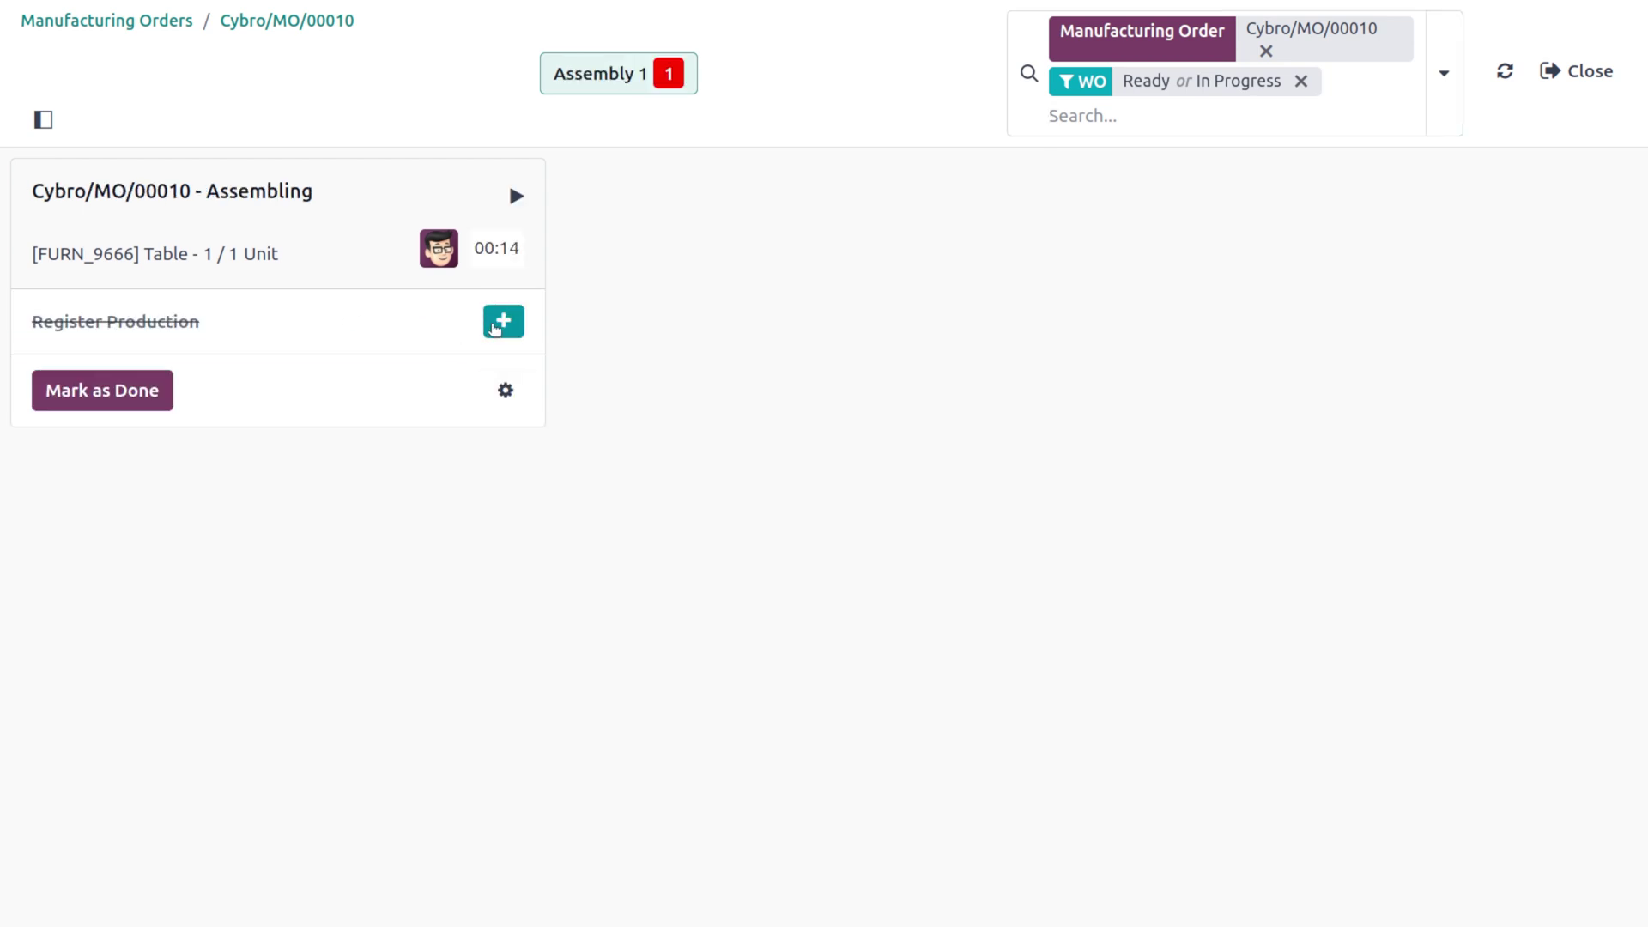
click(500, 324)
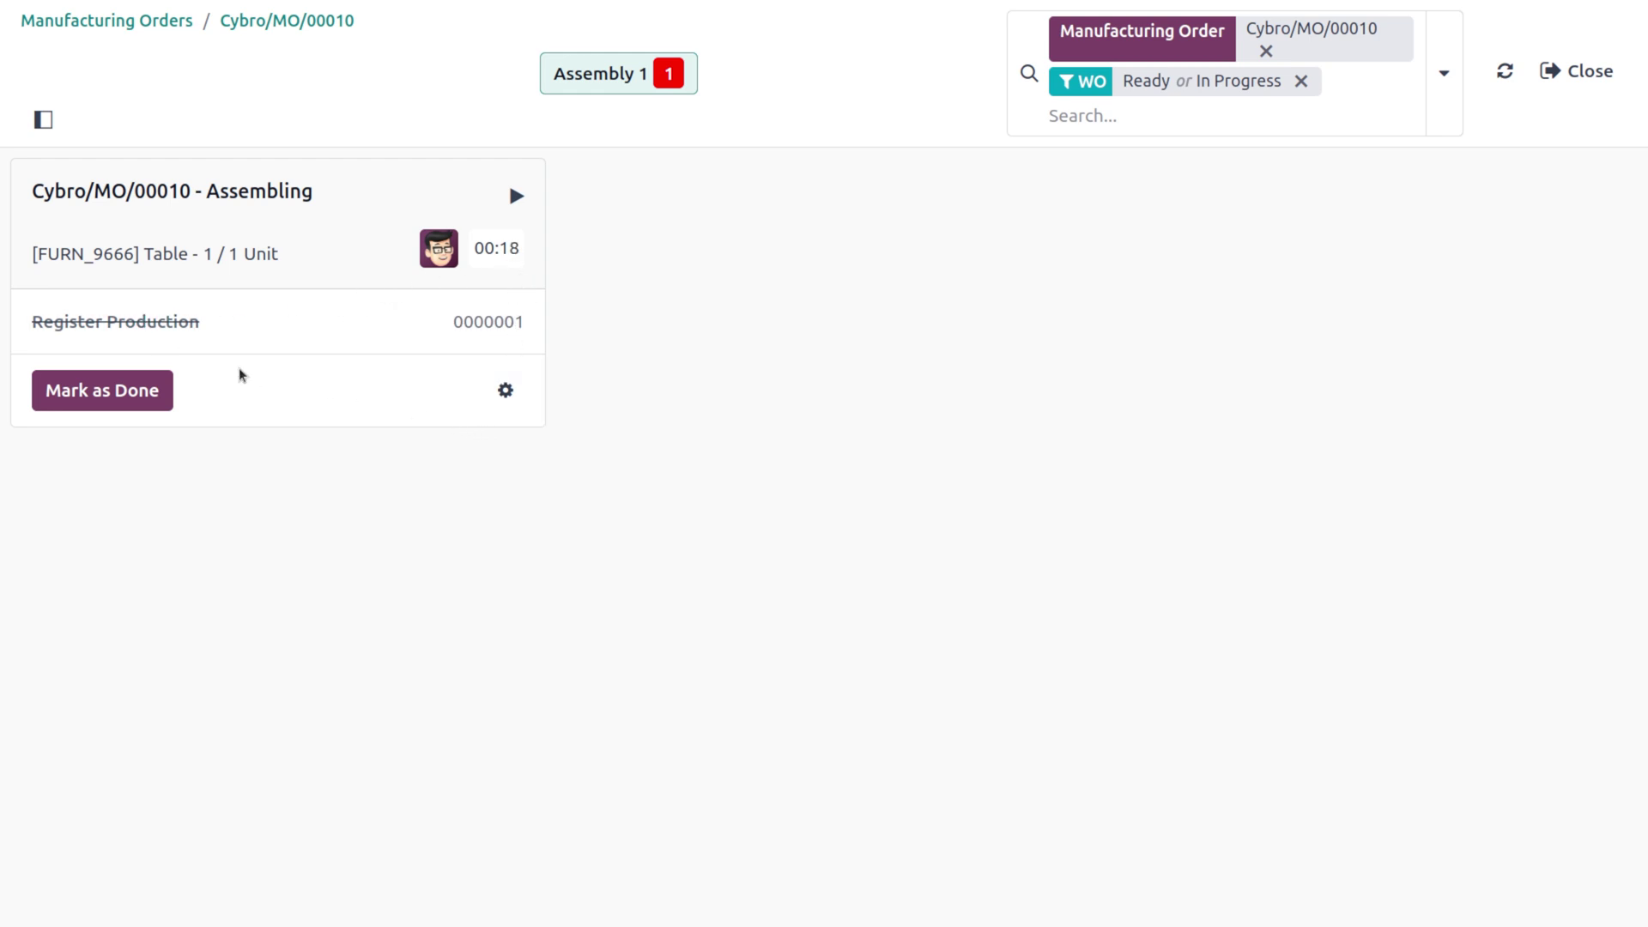
click(140, 390)
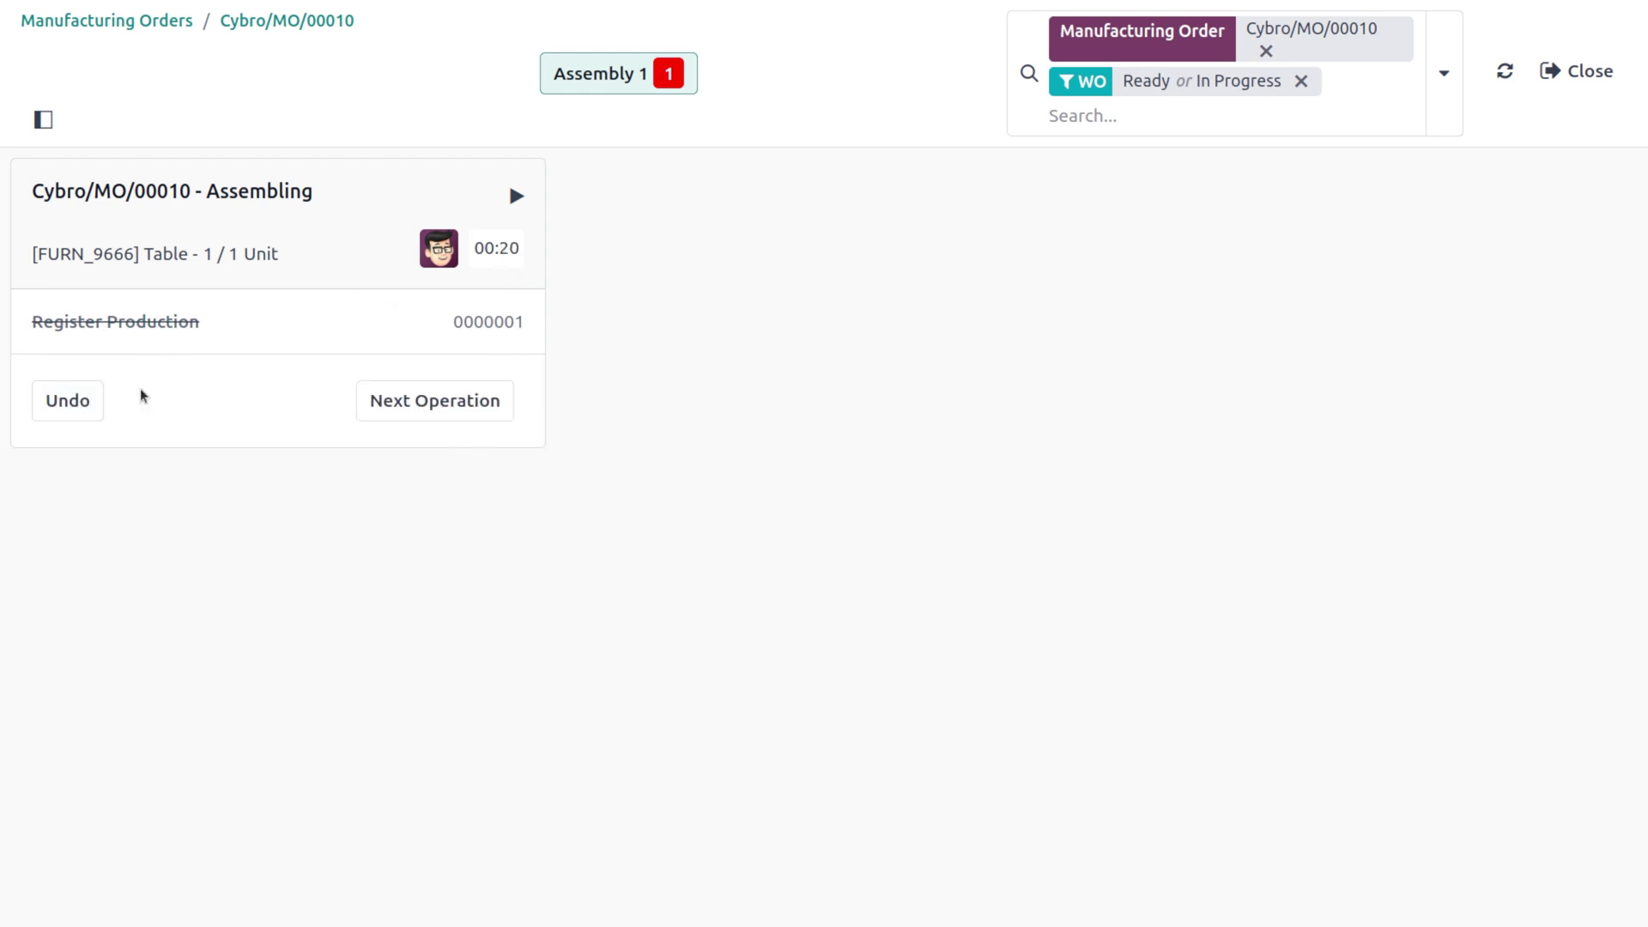
click(470, 400)
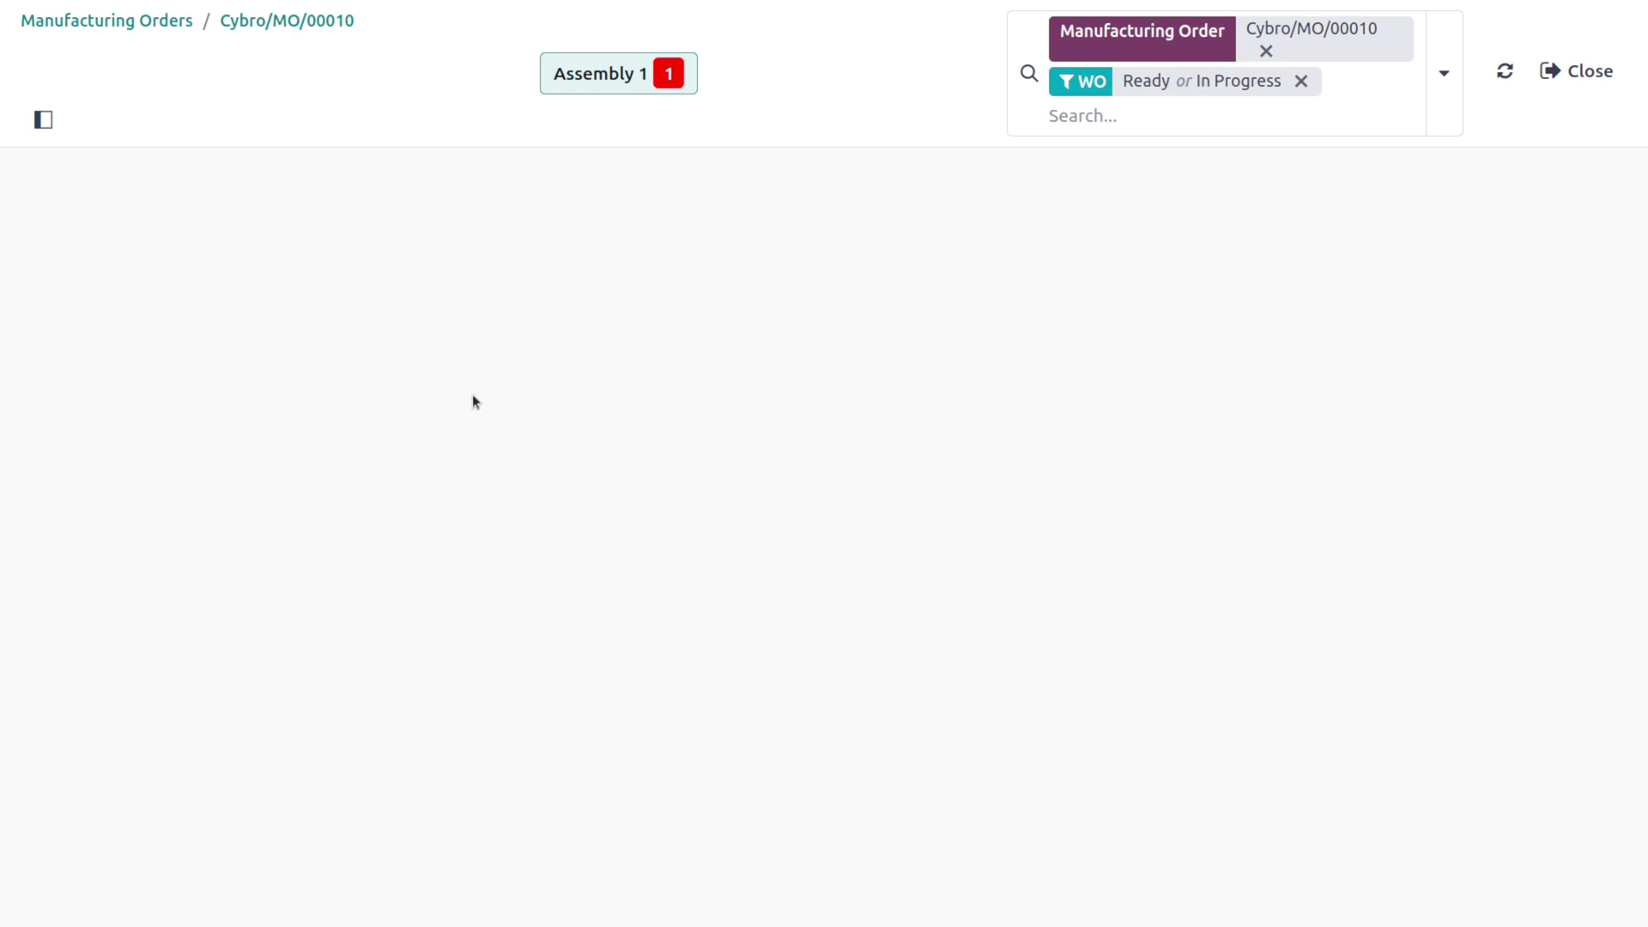
click(238, 20)
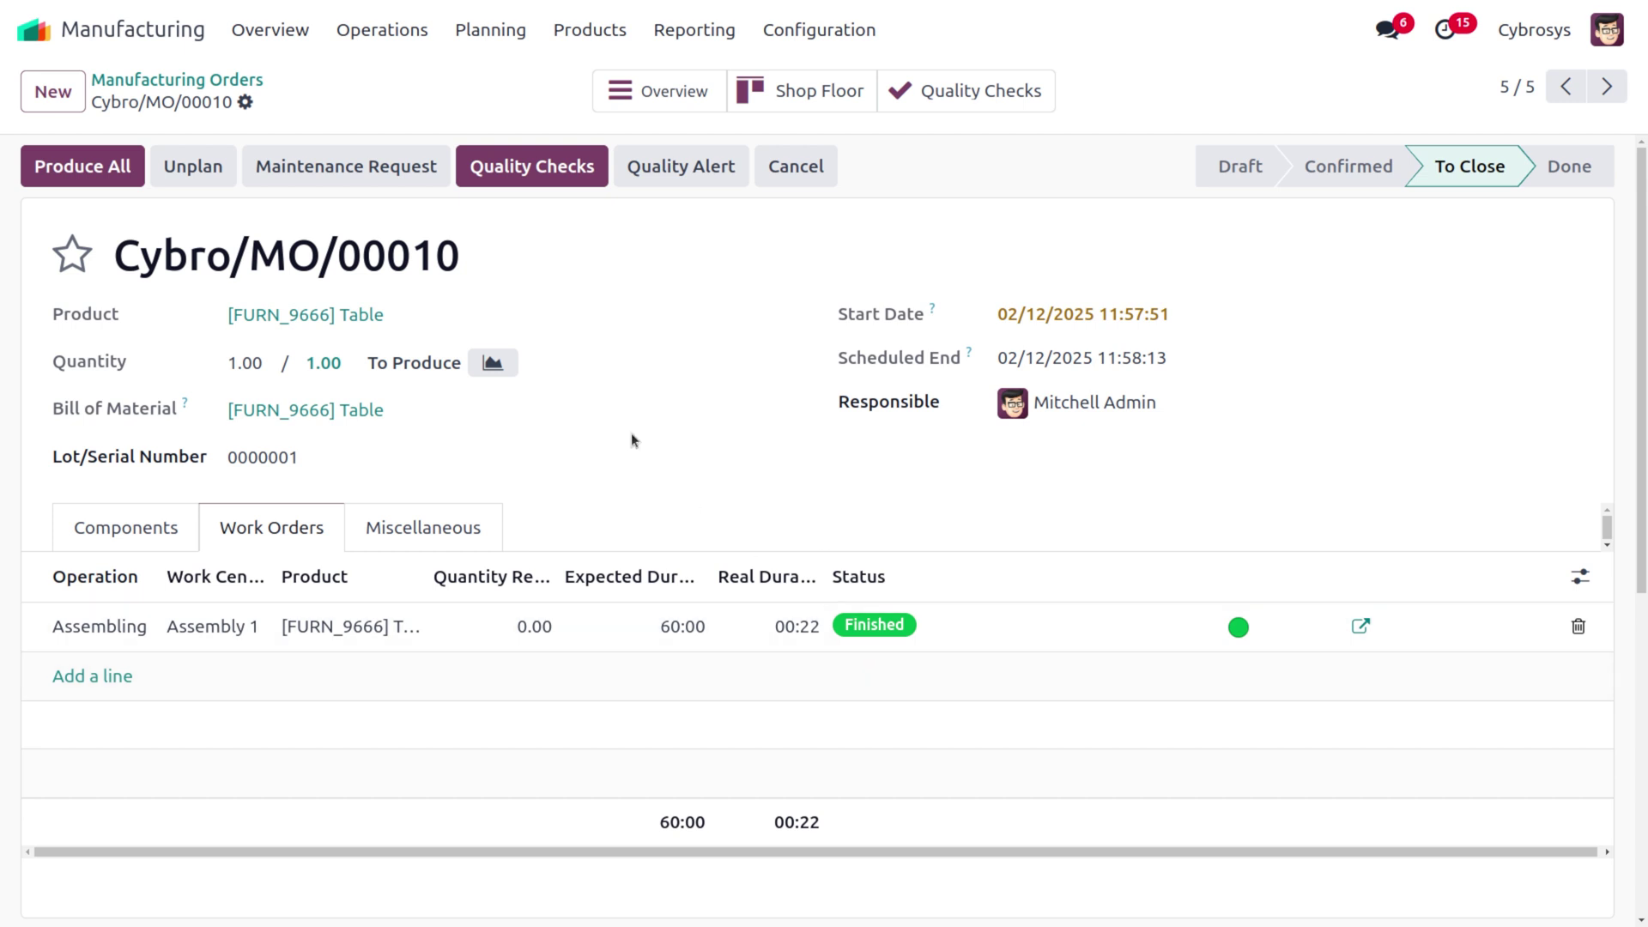
- Reopen the order's Quality Checks and enter notes T01 and TT02 on the first two steps
click(546, 165)
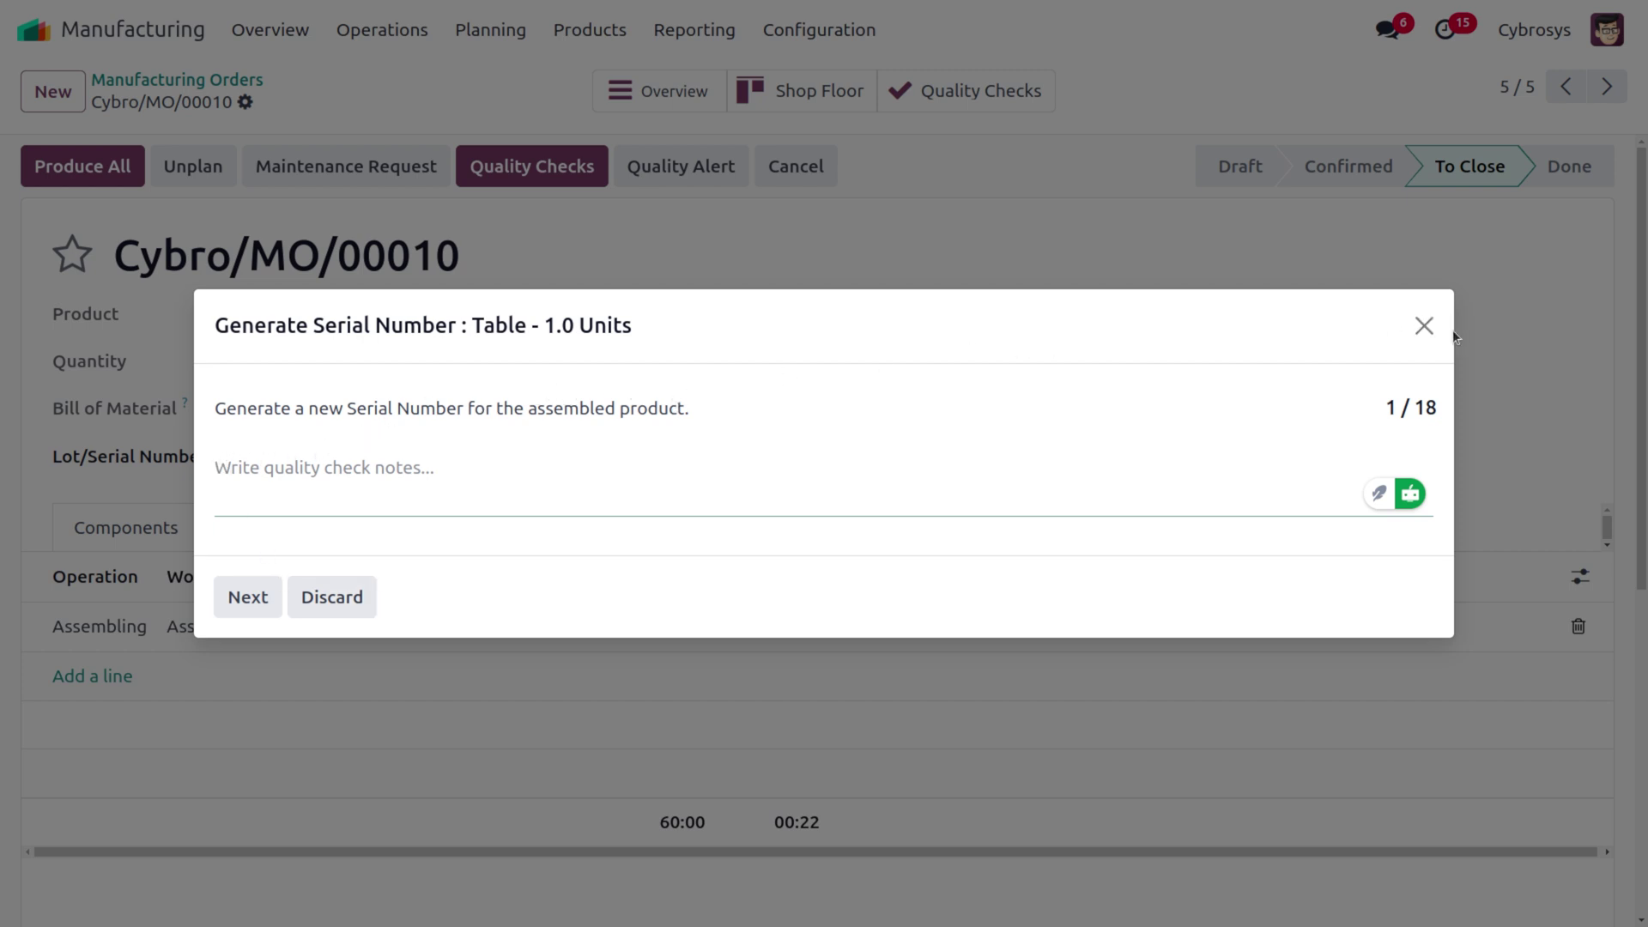
click(1424, 325)
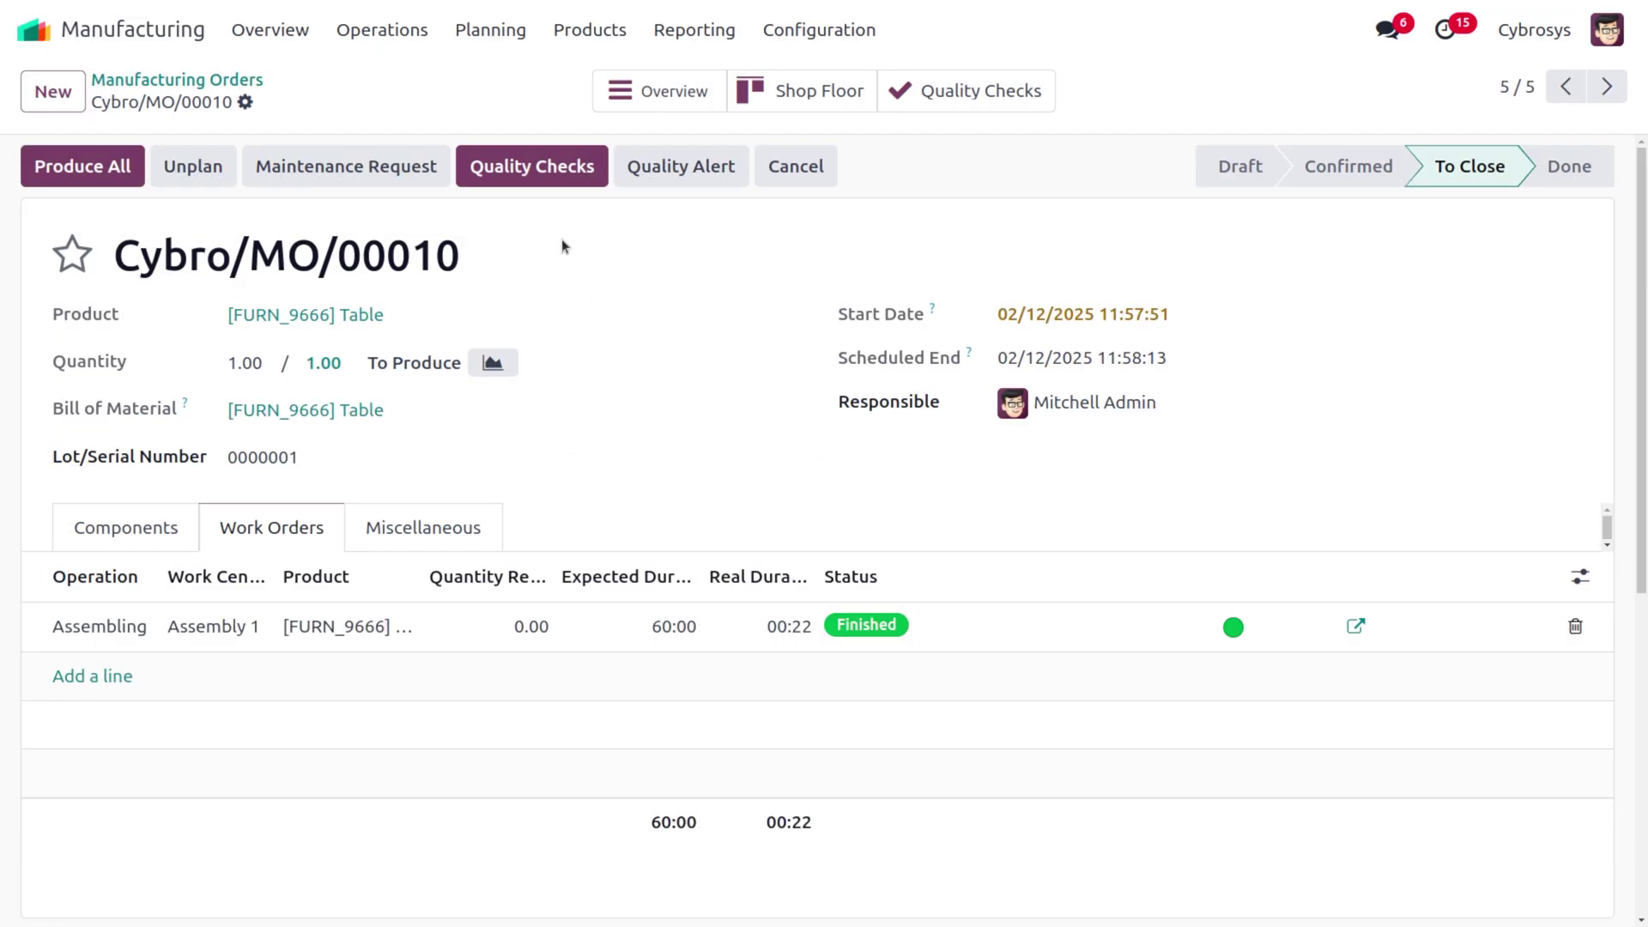
click(528, 175)
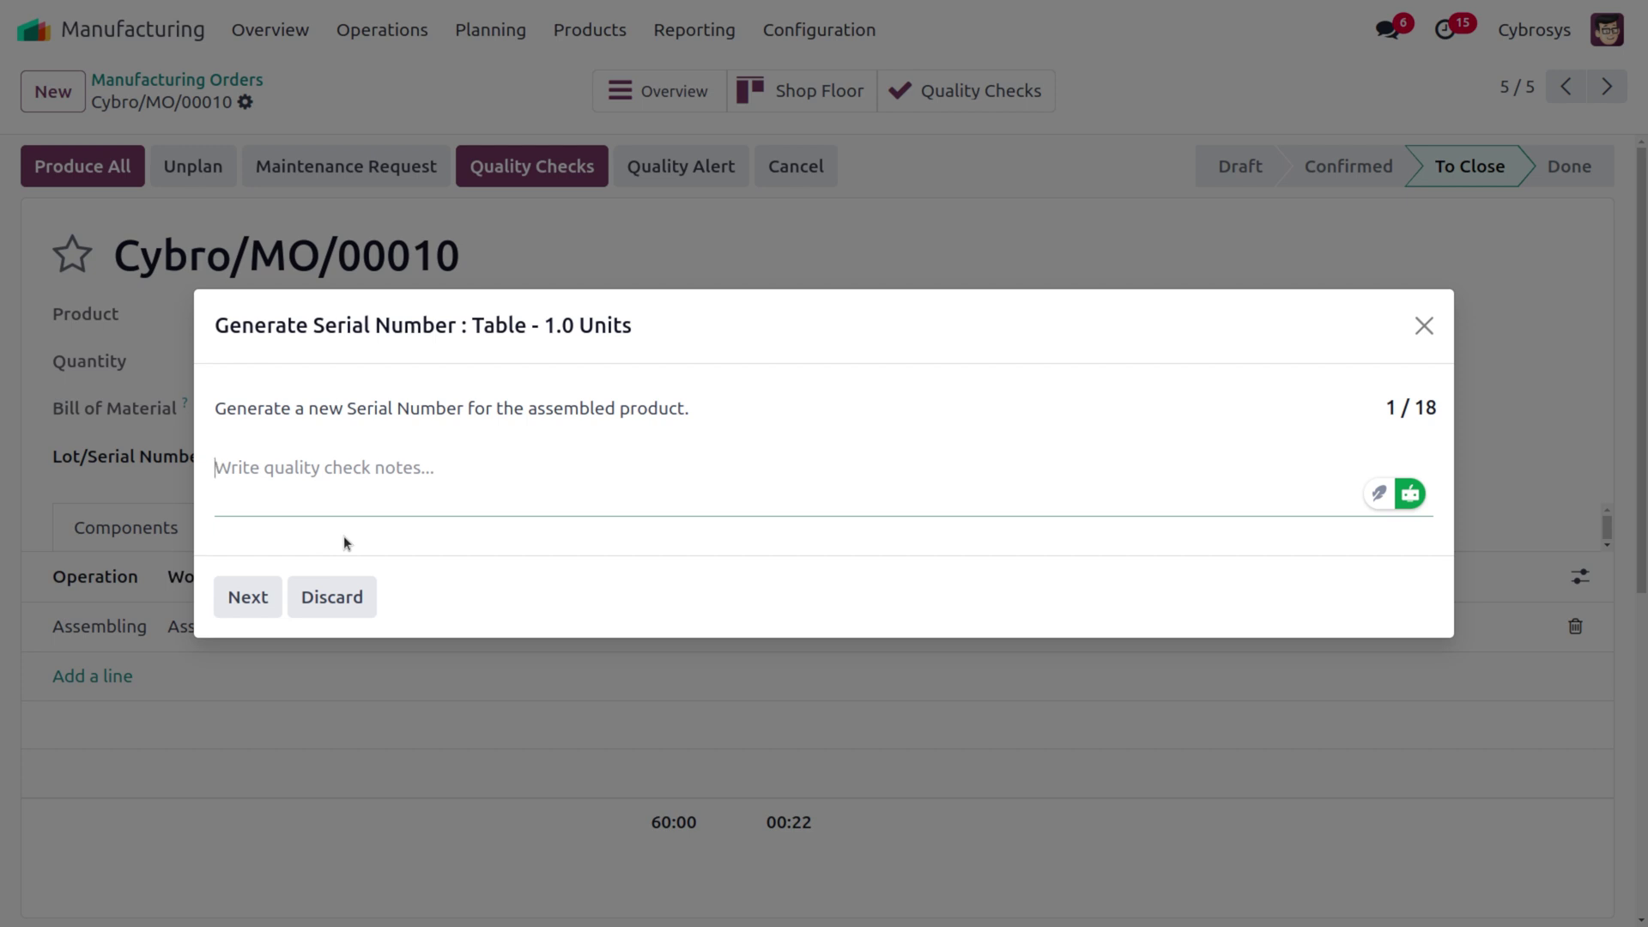
text(T01)
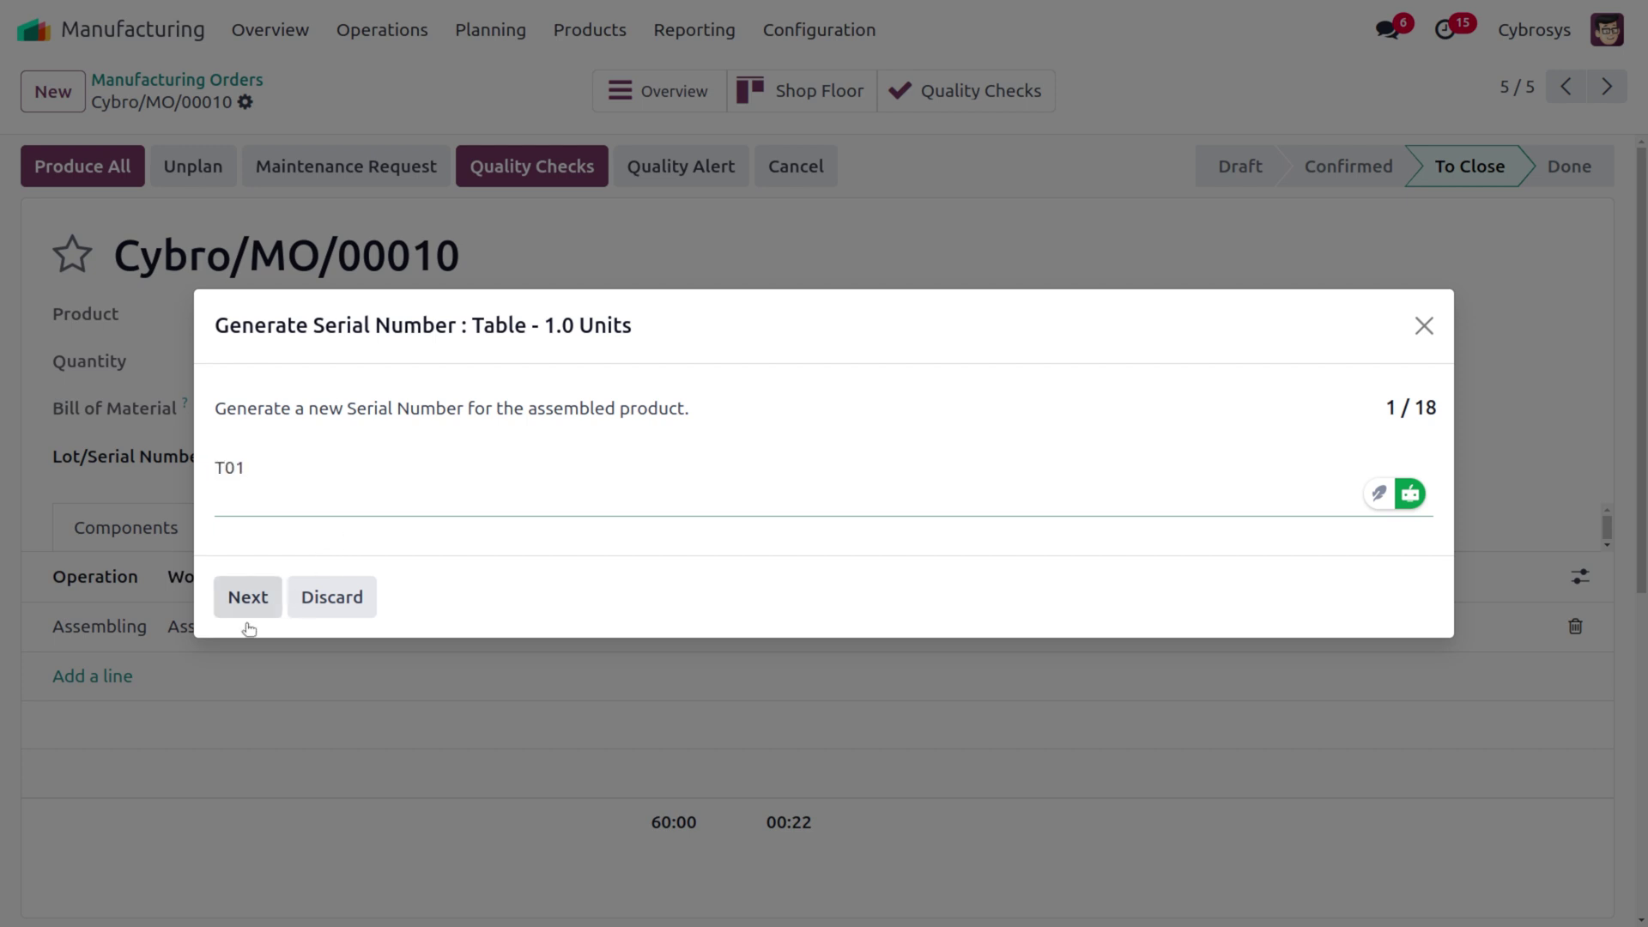
click(273, 606)
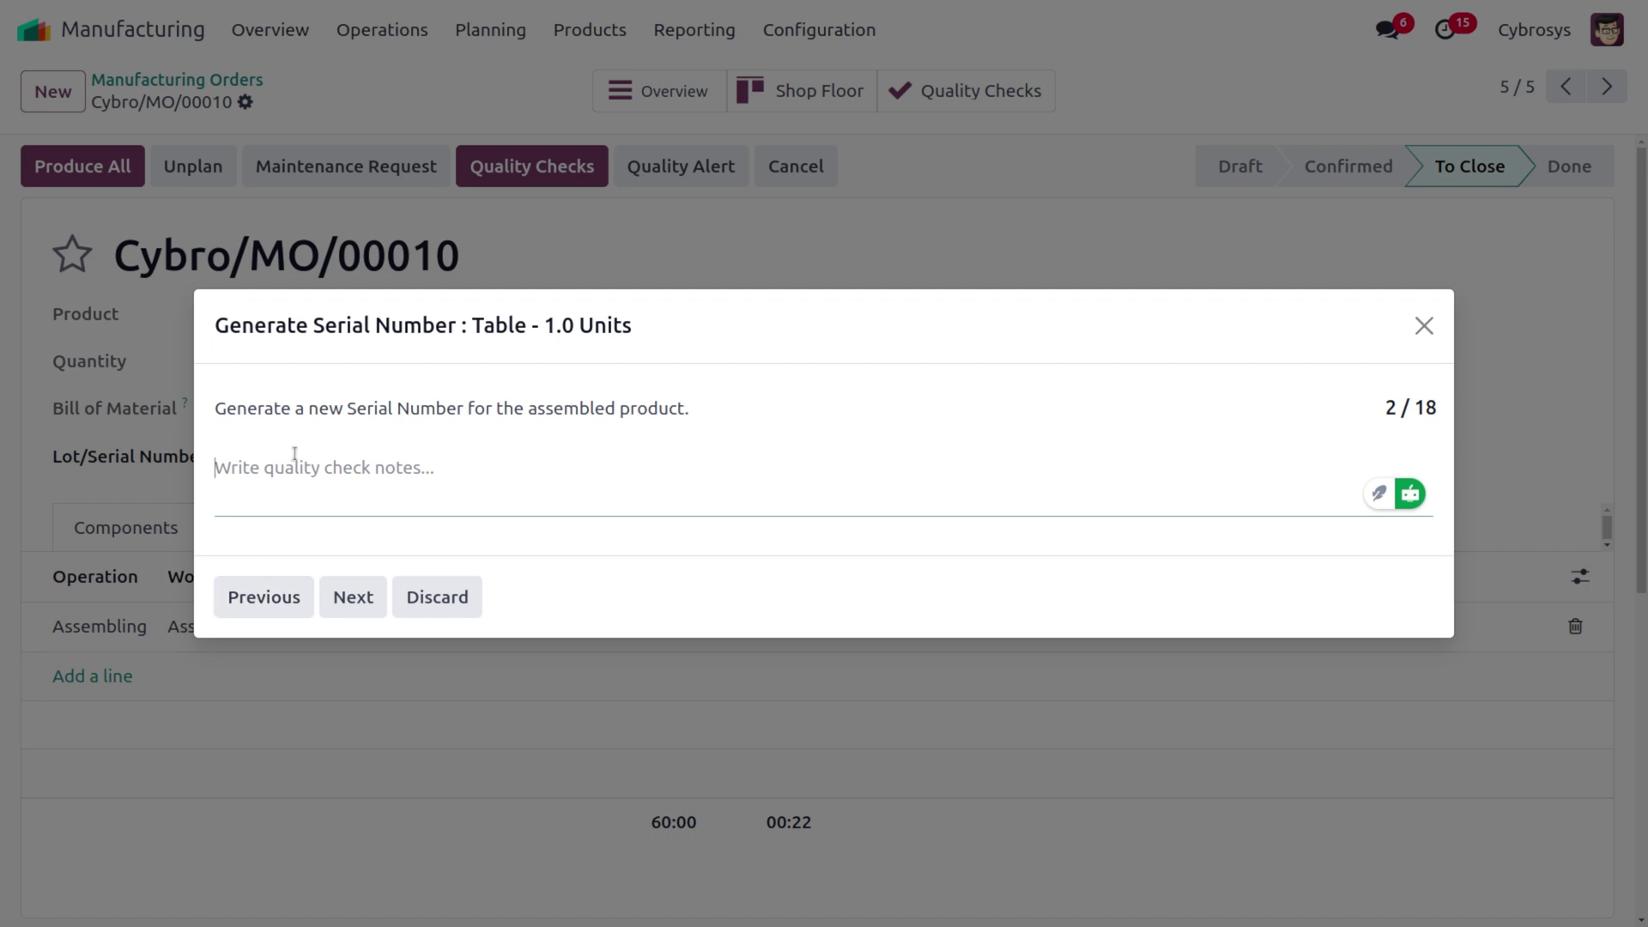
text(TT)
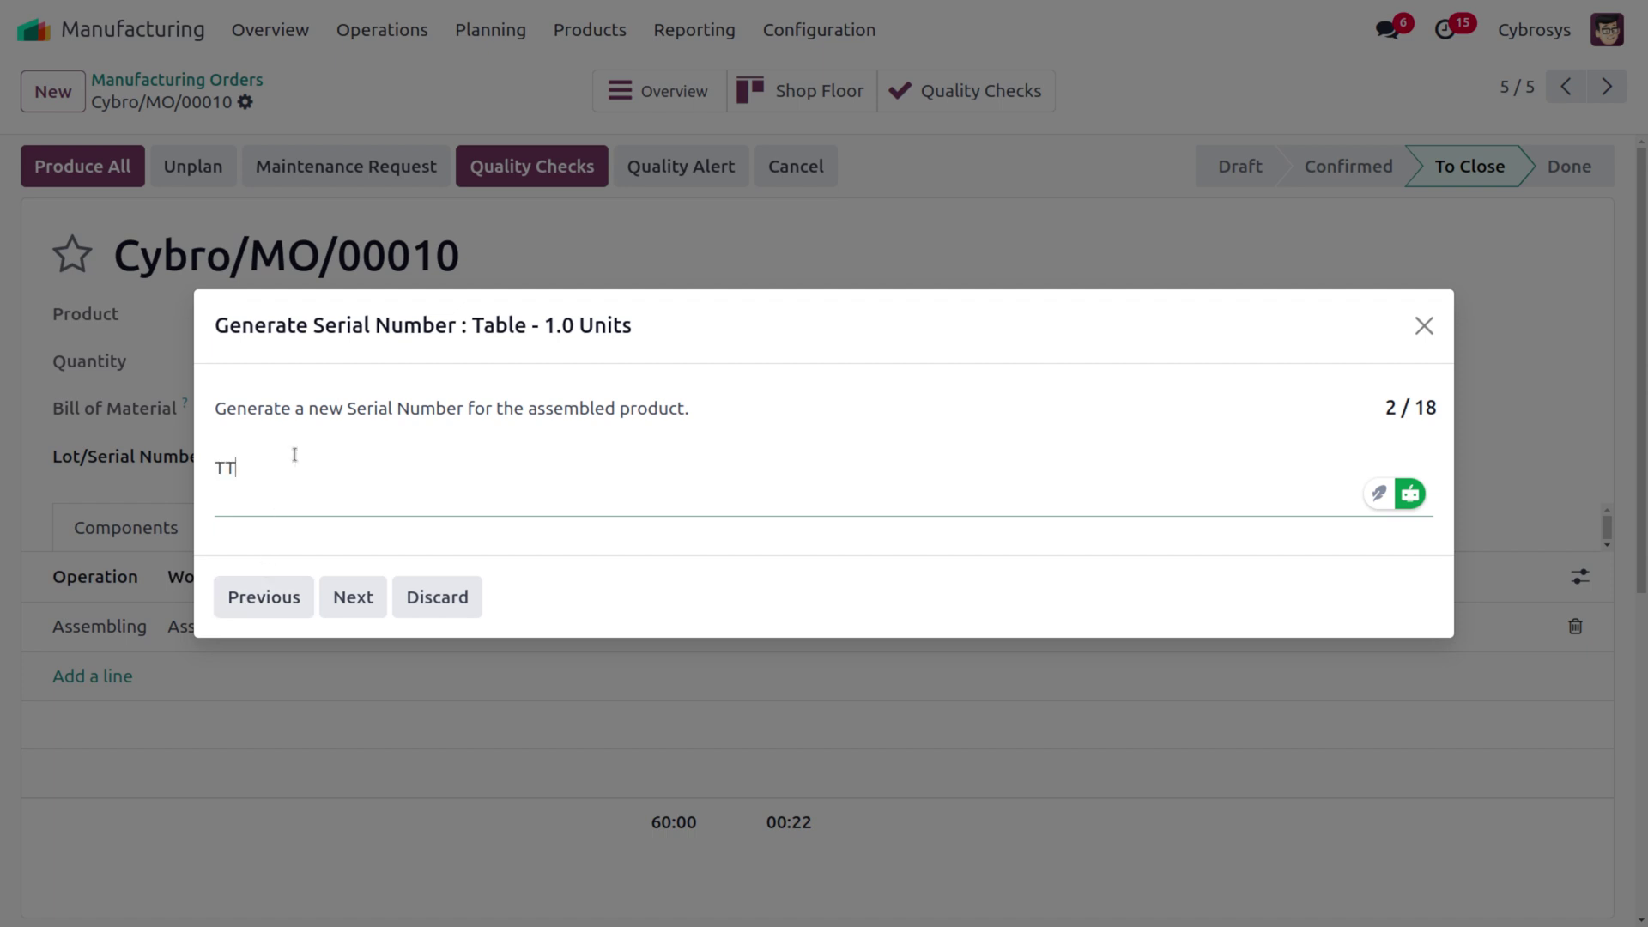
text(02)
click(353, 597)
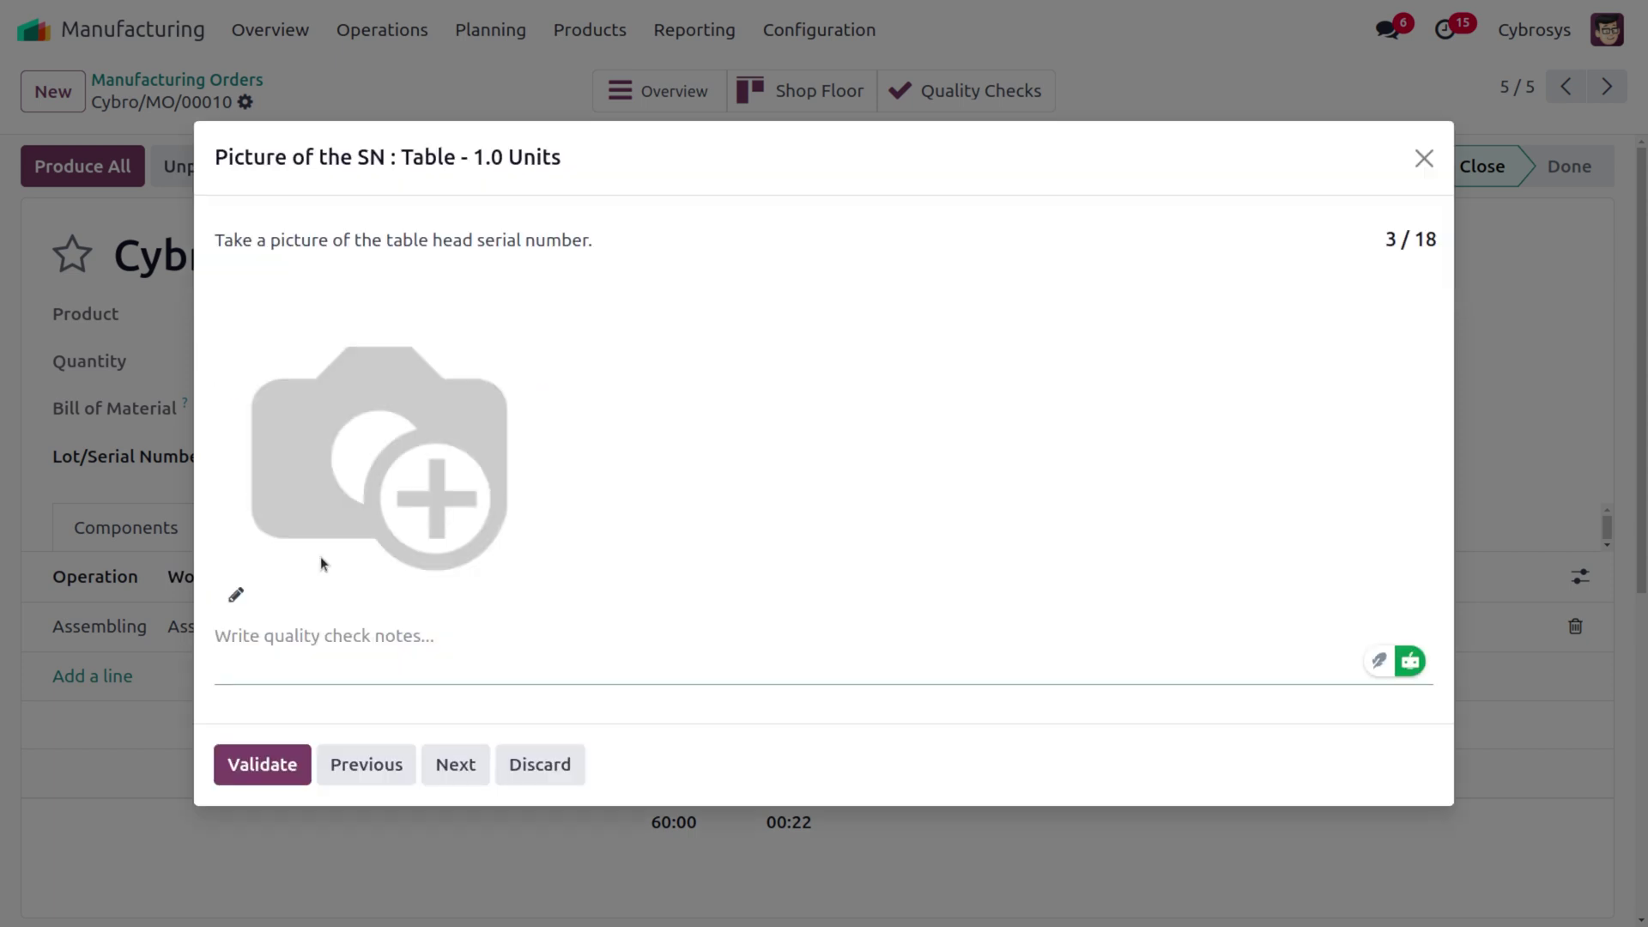
- Attach Downloads/table.jpg to the first serial-number picture check and validate it
click(234, 600)
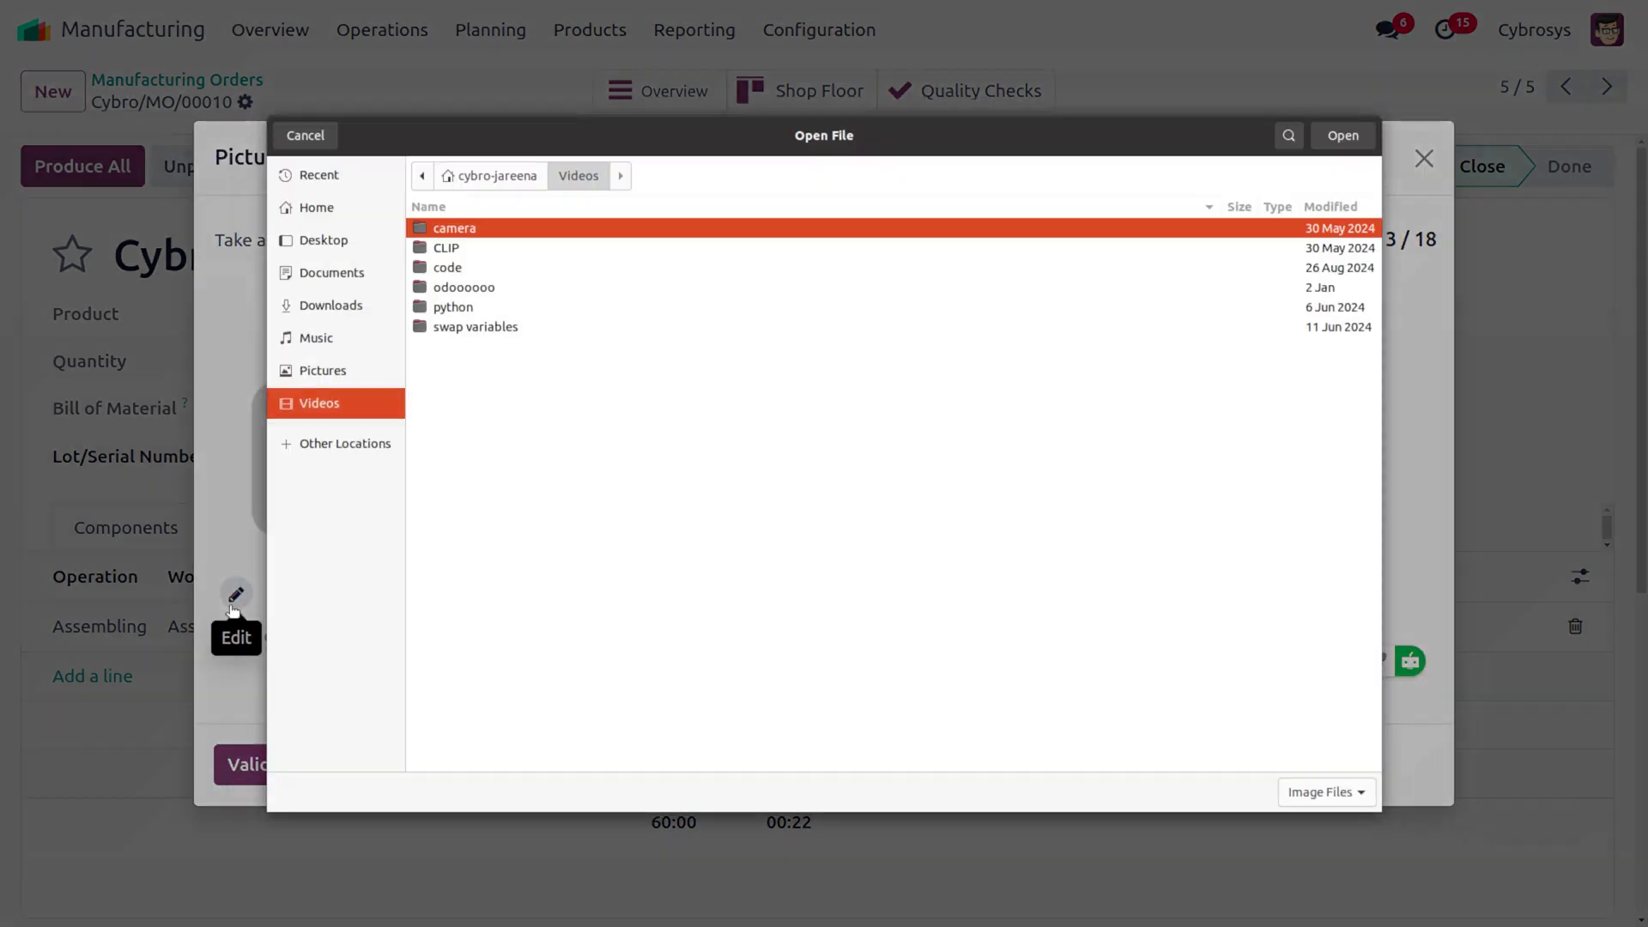
click(312, 305)
text(TA)
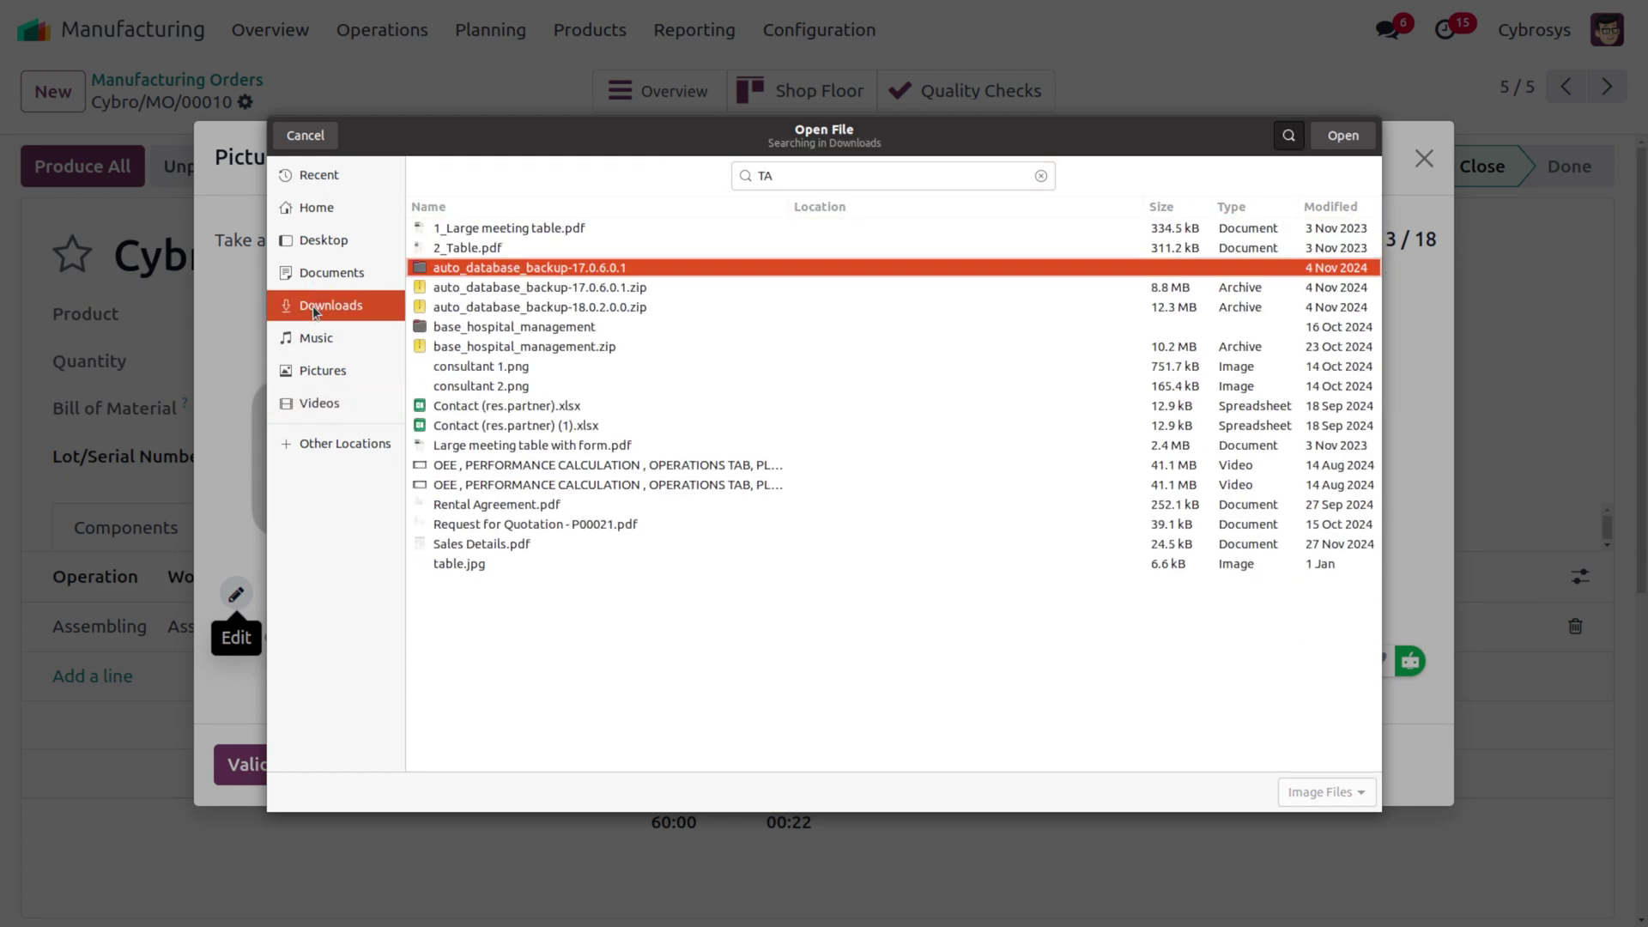
text(BL)
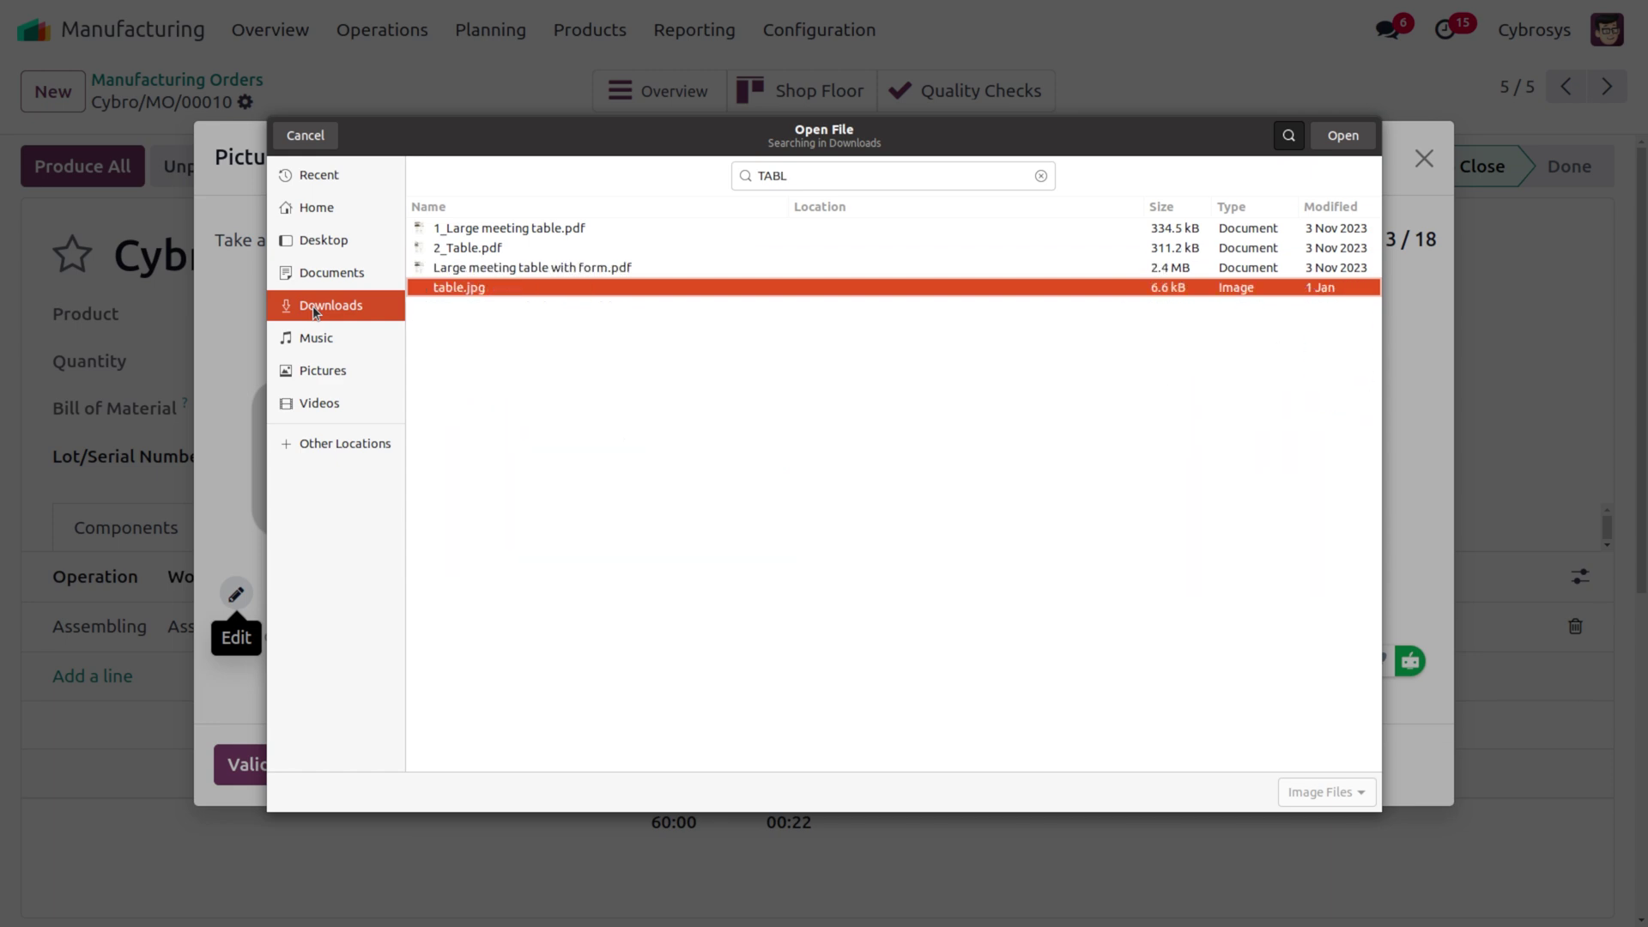
key(Return)
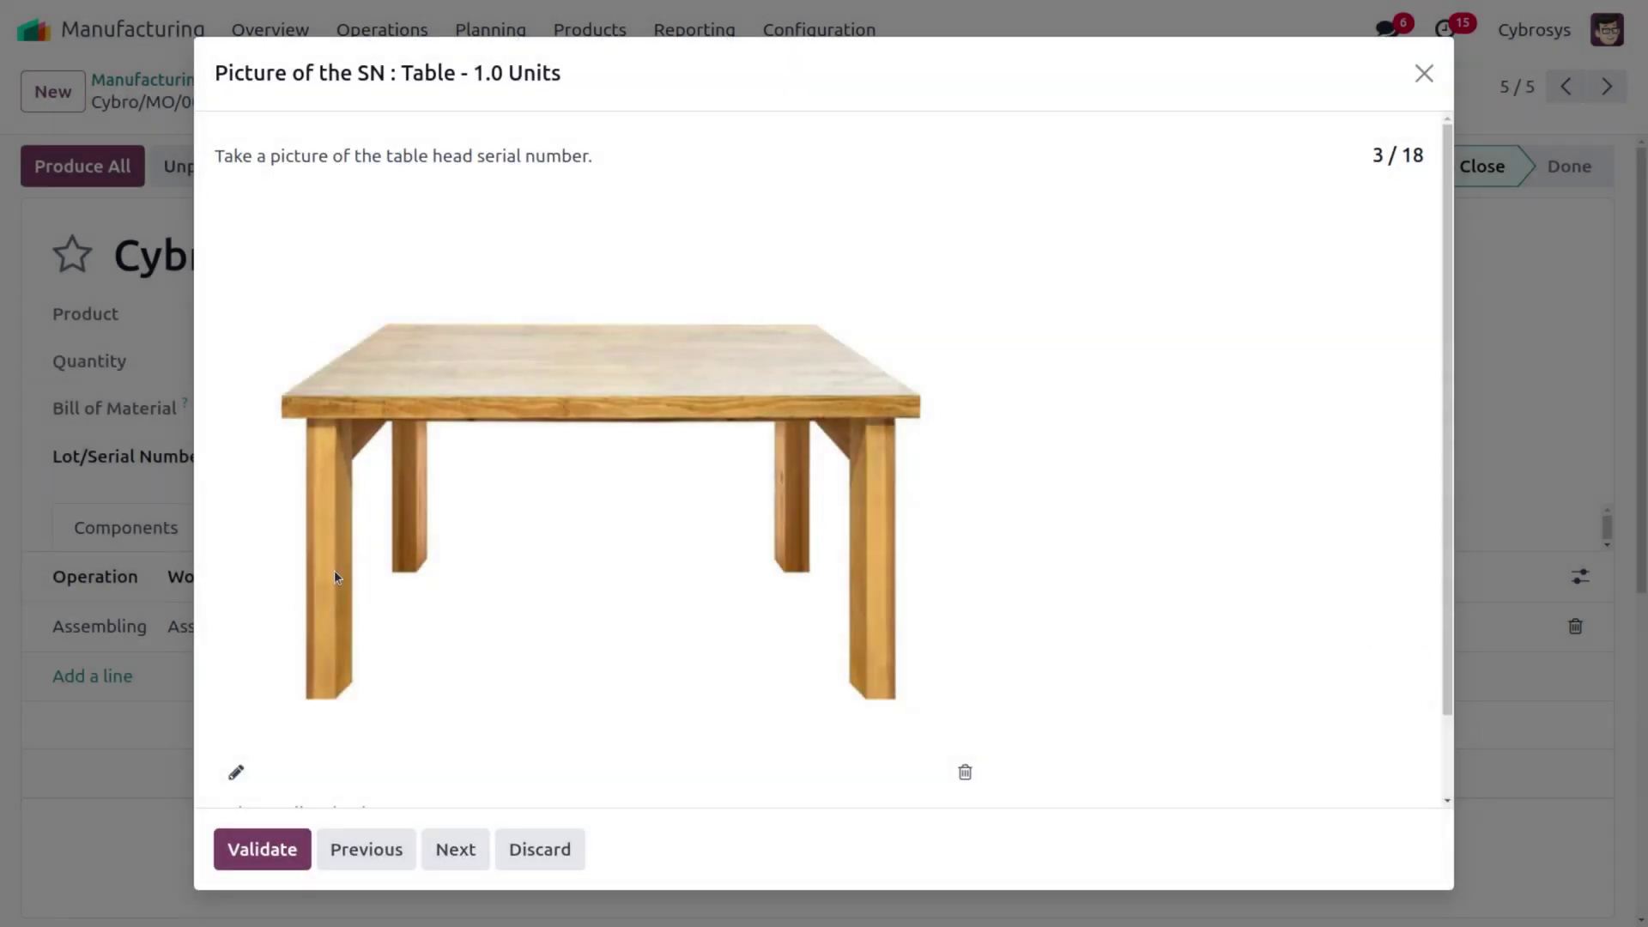
click(290, 846)
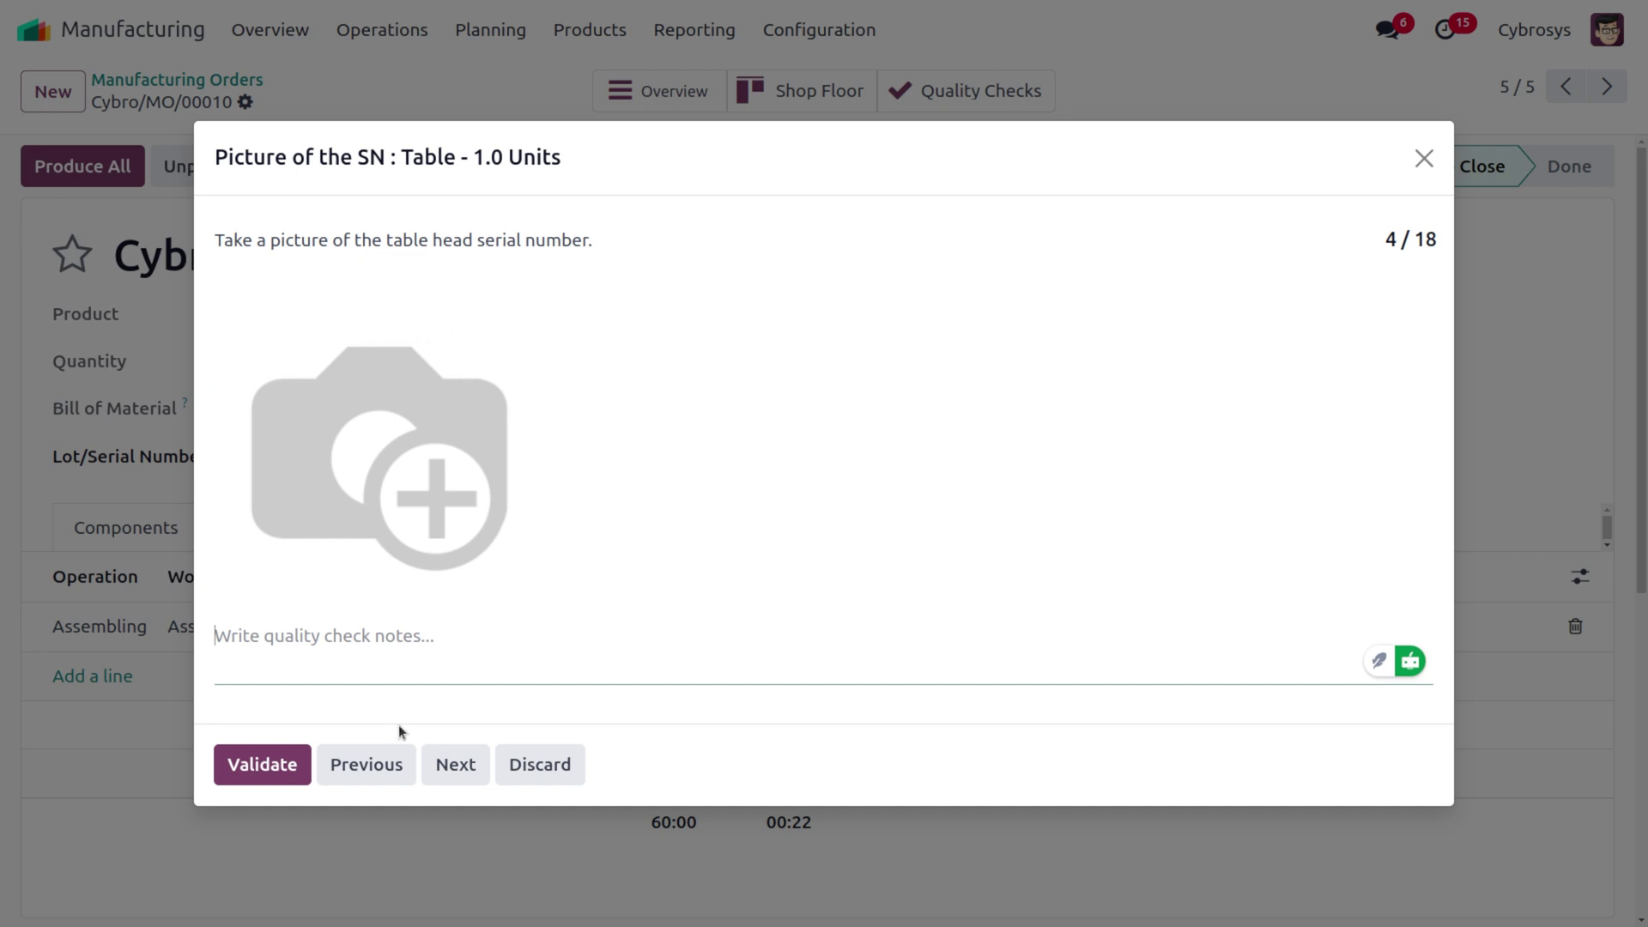
- Attach table.jpg to the second picture check and validate it
click(249, 661)
click(236, 592)
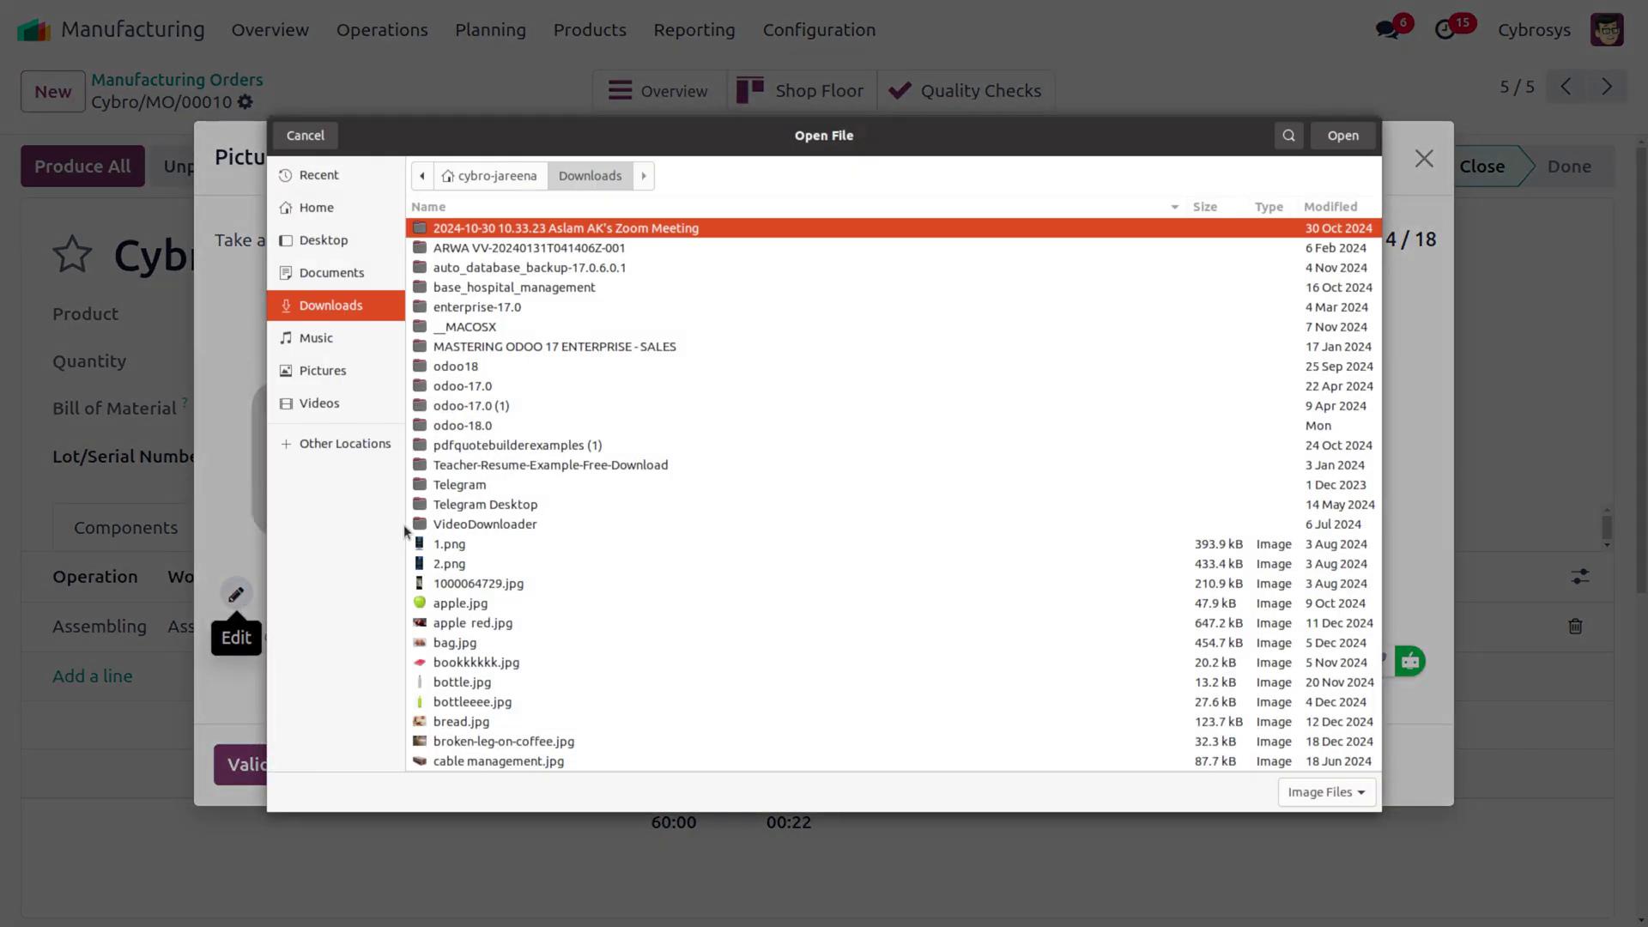
text(TAB)
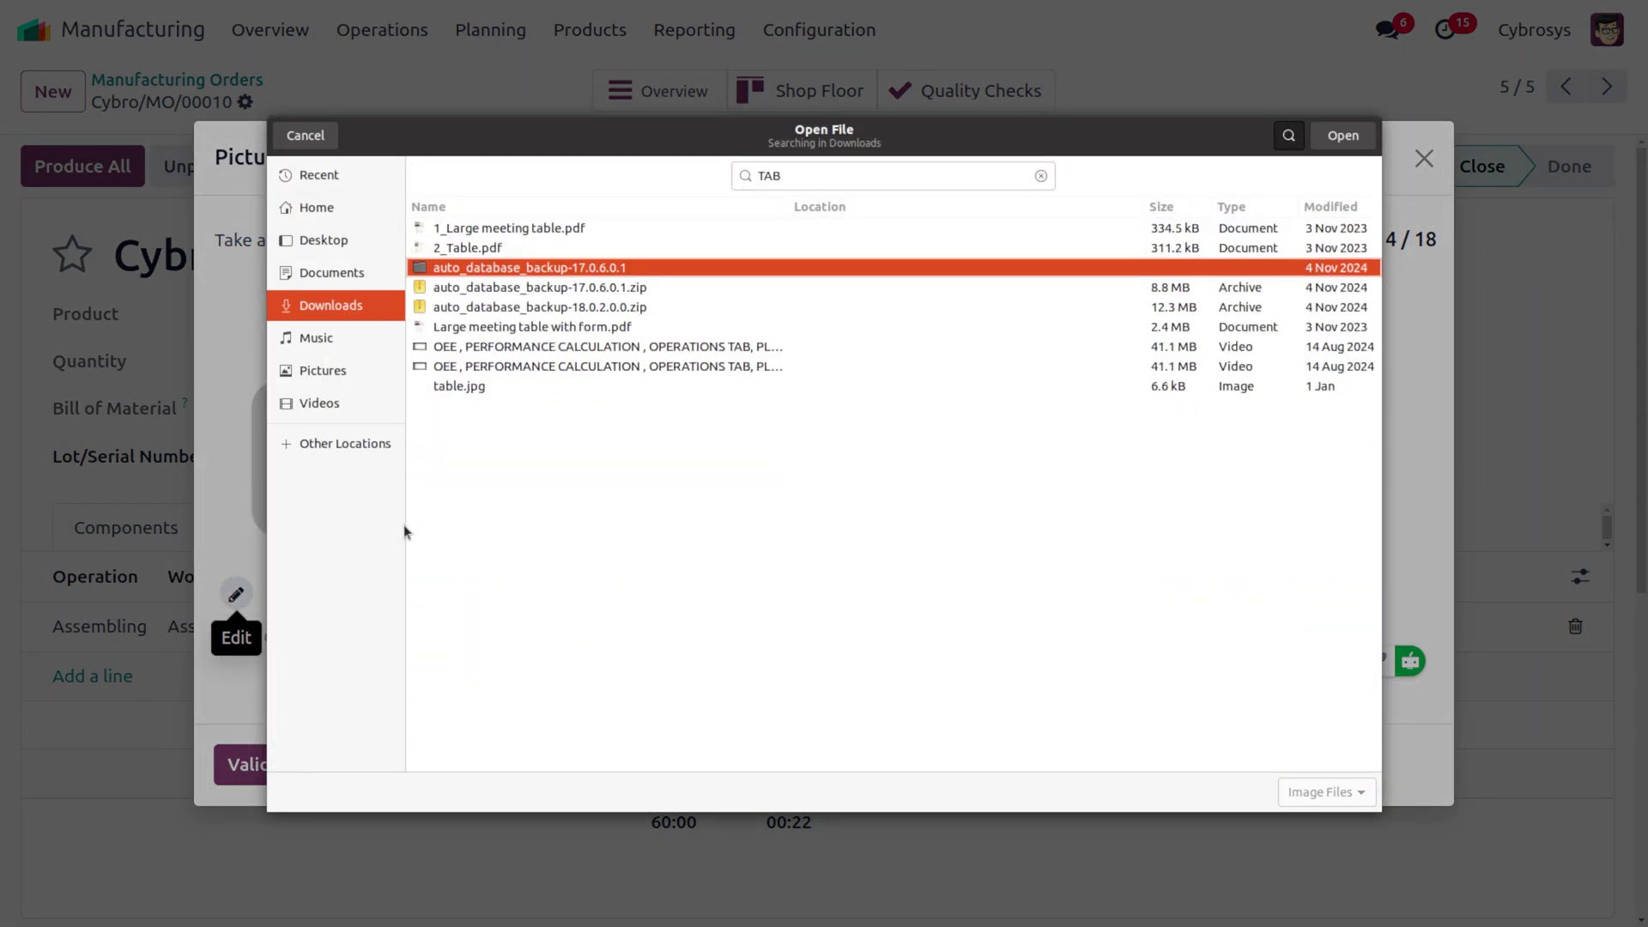
click(447, 249)
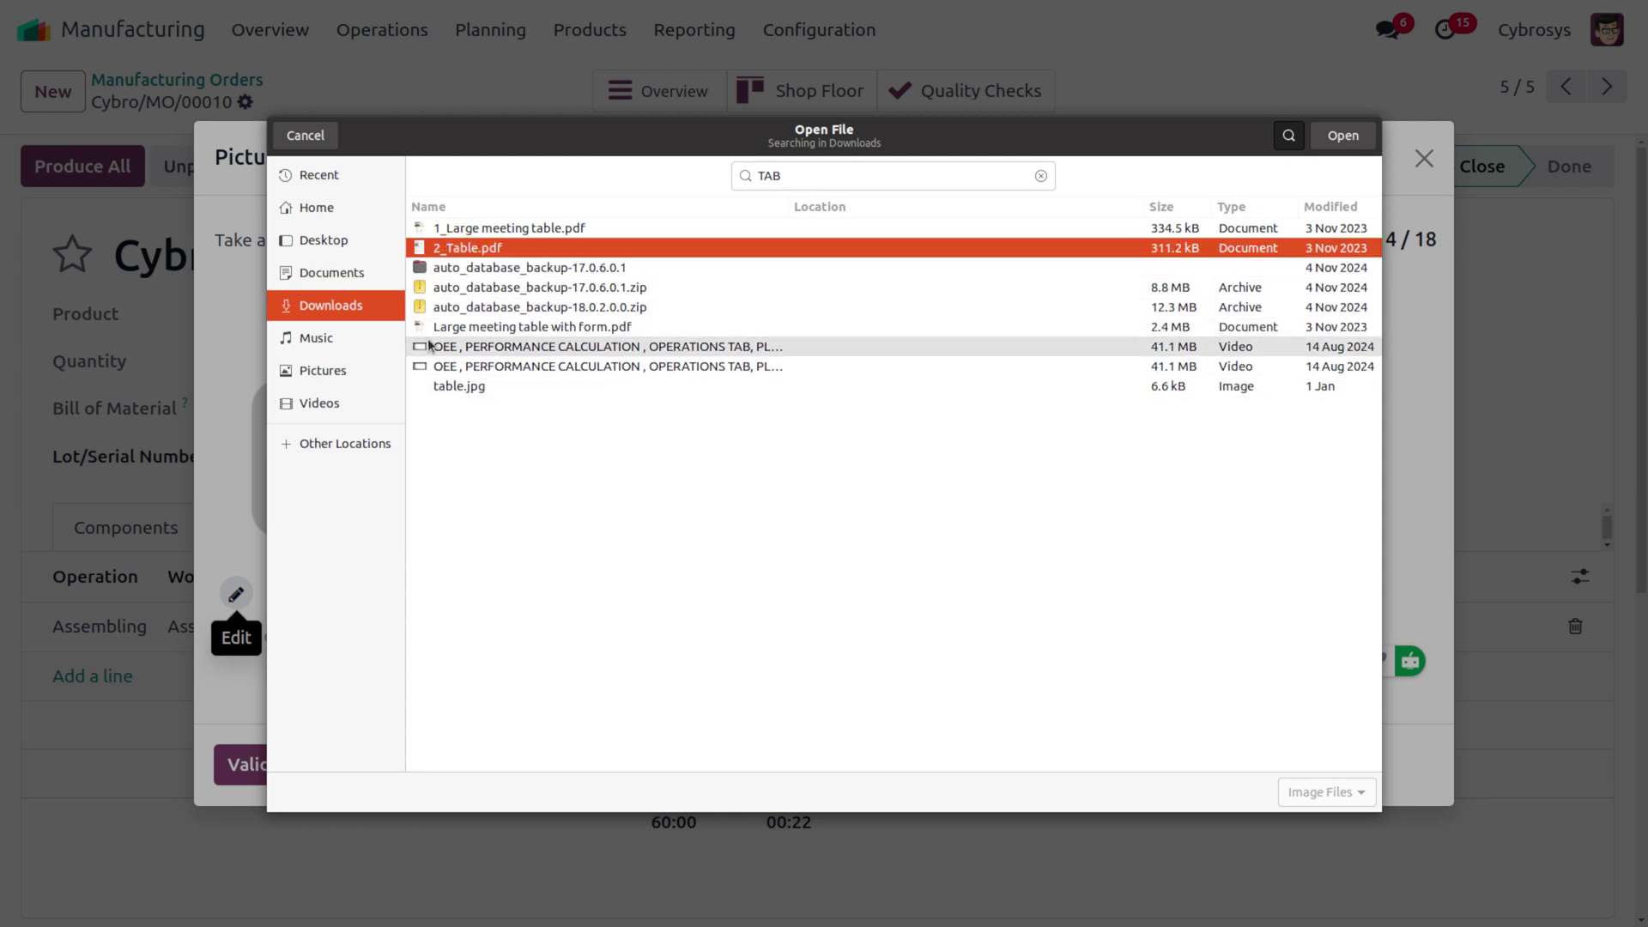
double_click(488, 384)
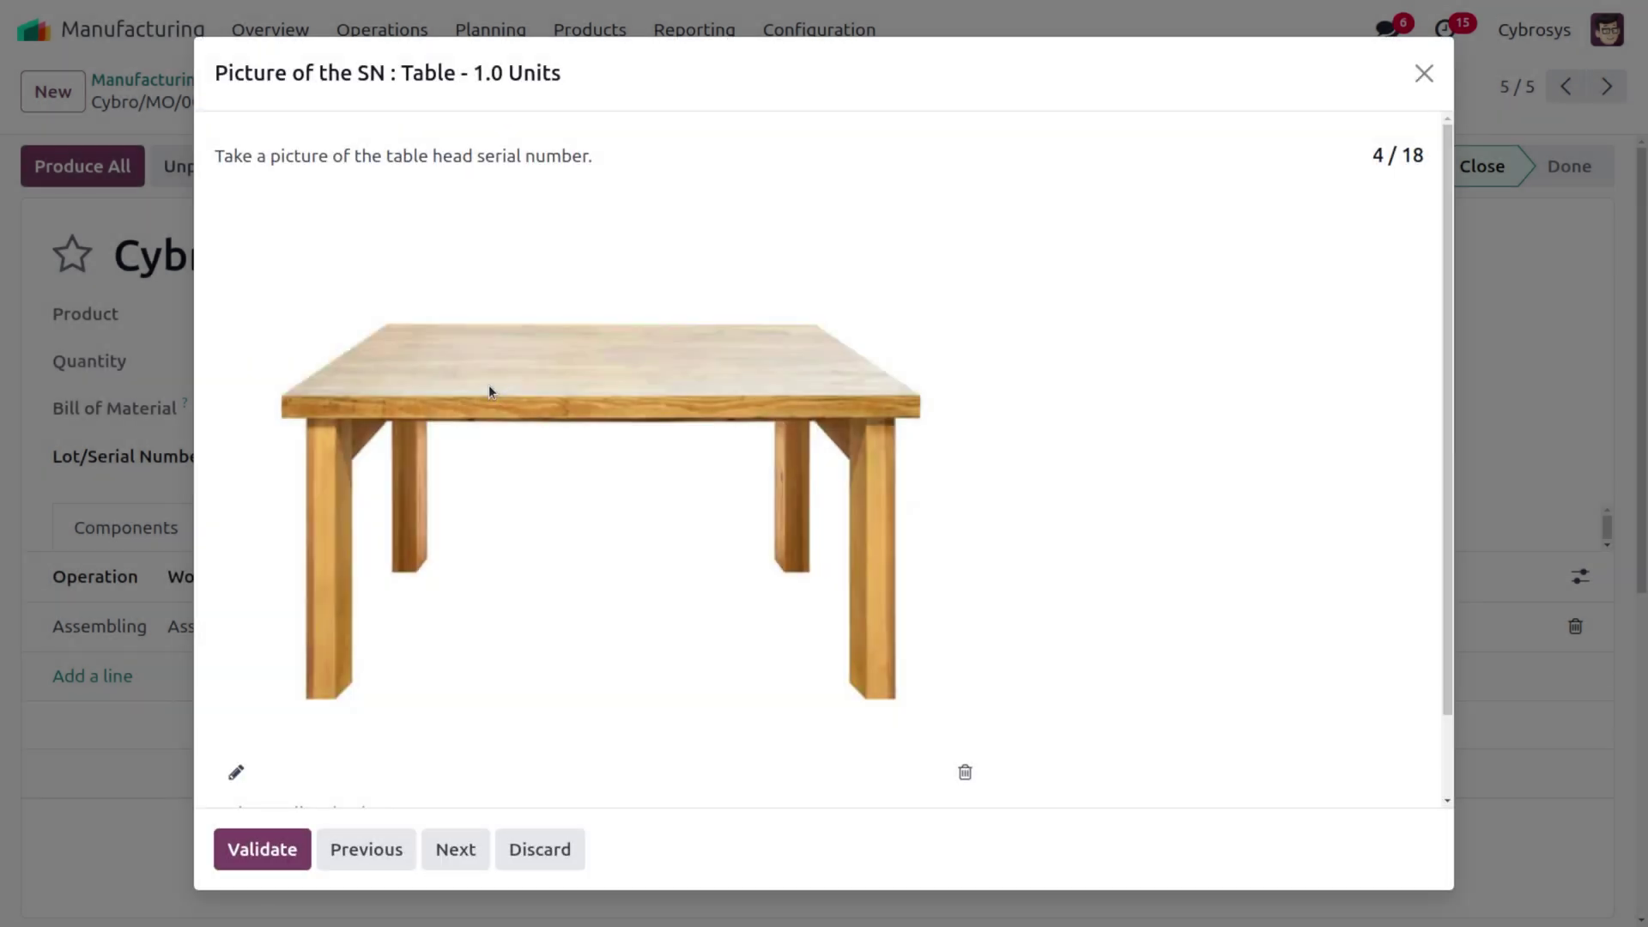
click(297, 849)
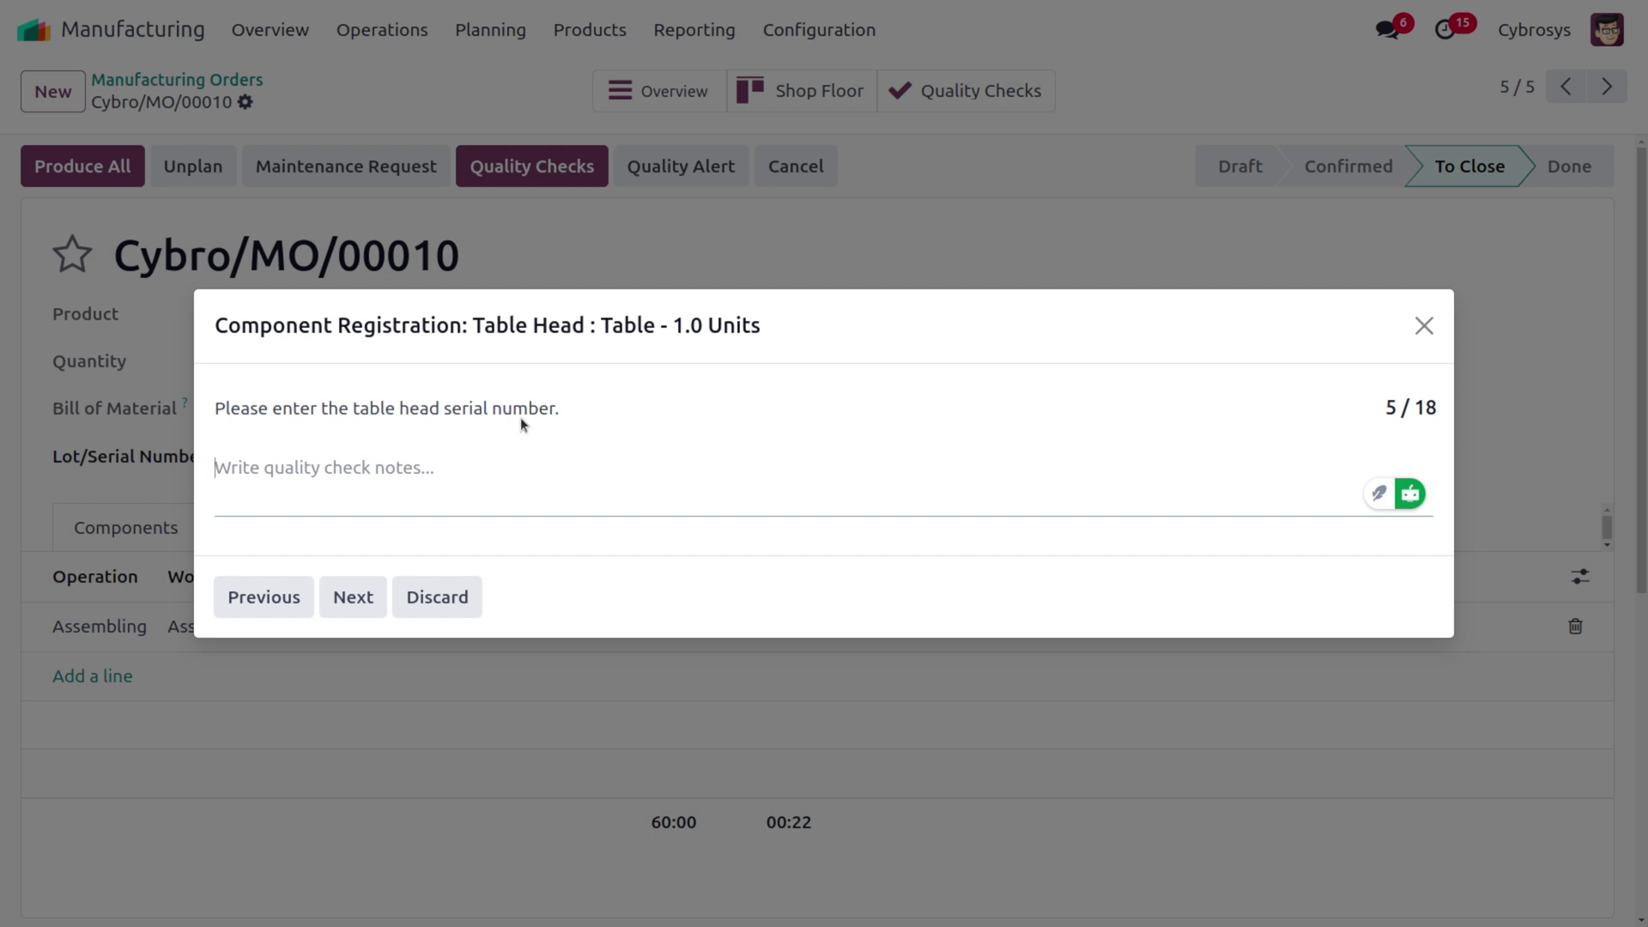
- Register table head serial numbers H01 and H02
text(H01)
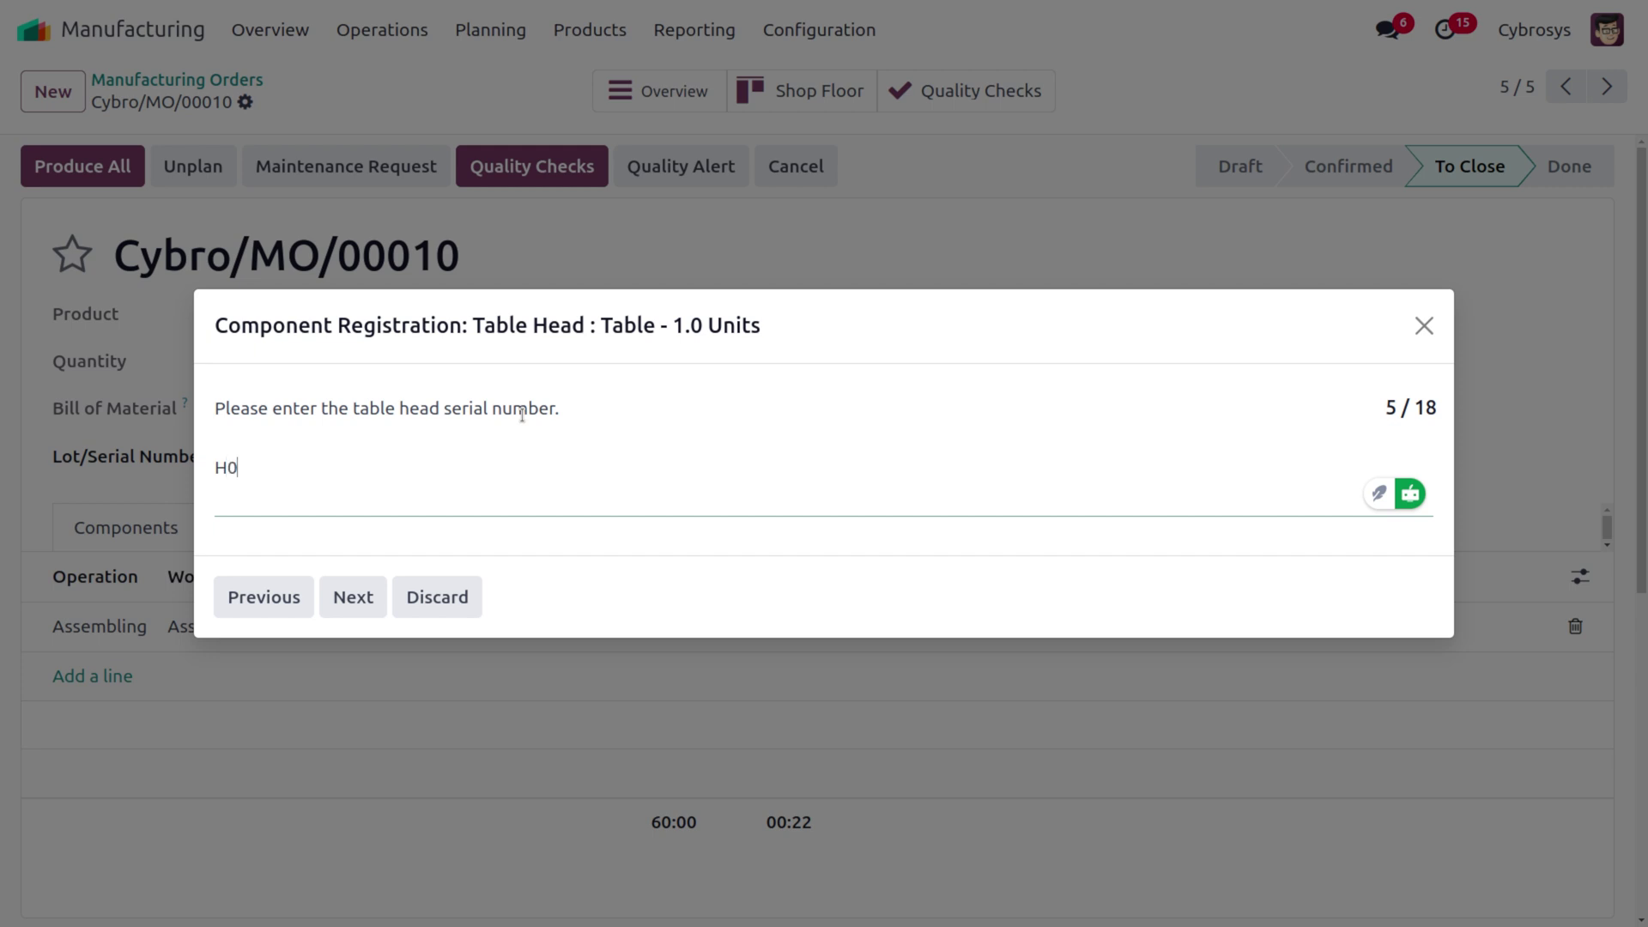
click(353, 599)
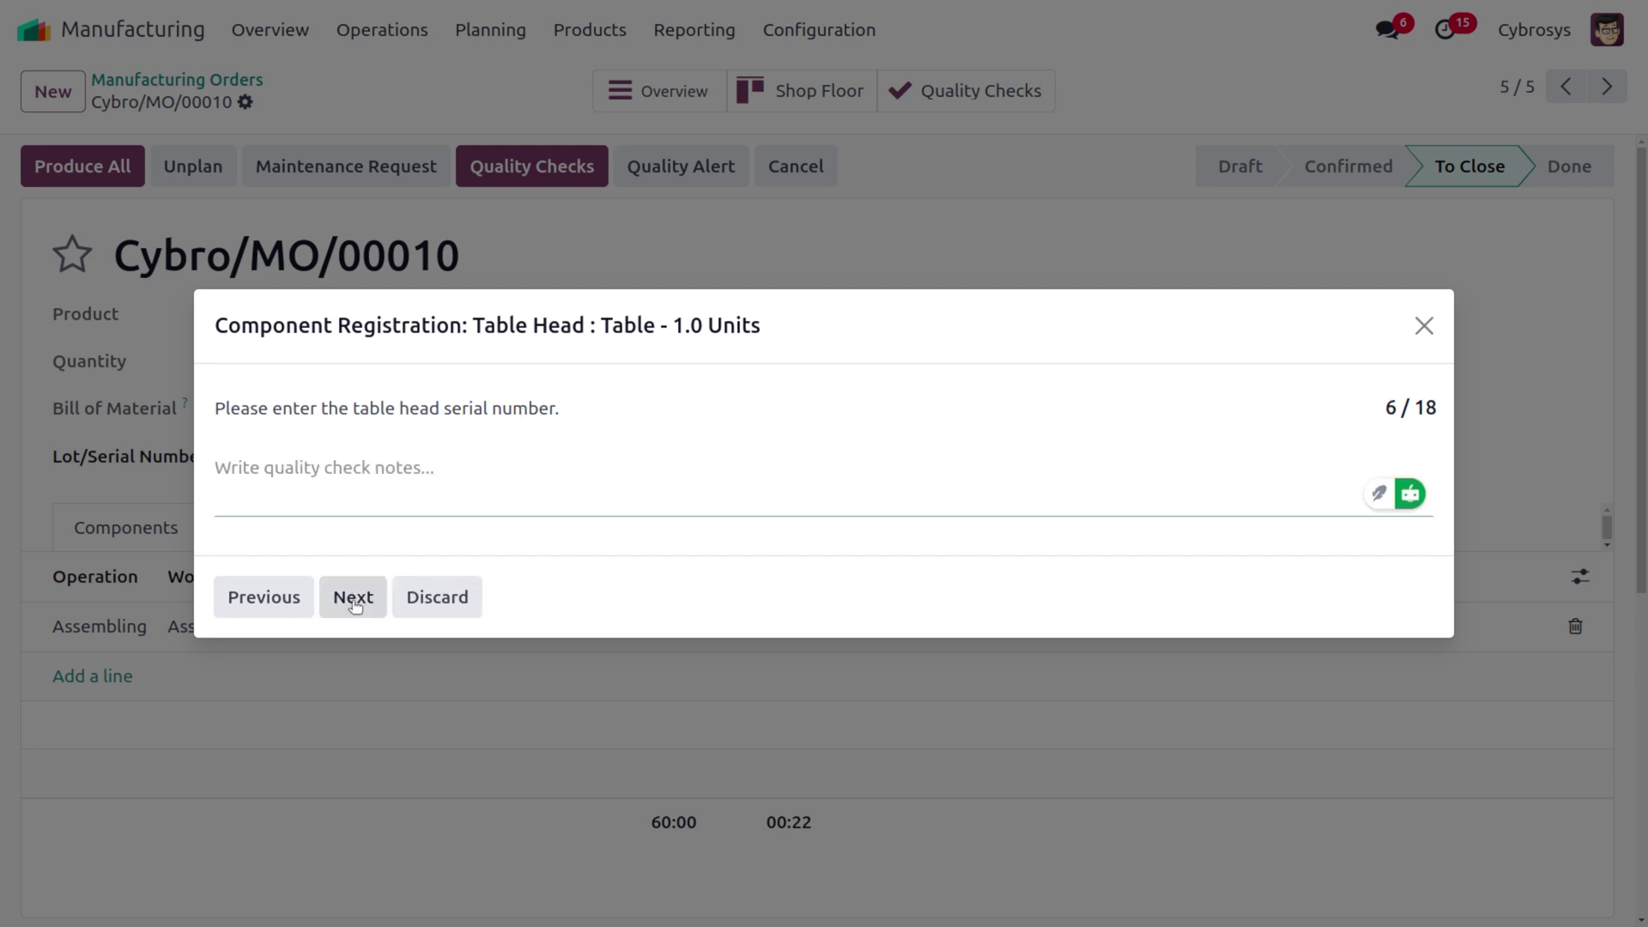
click(314, 481)
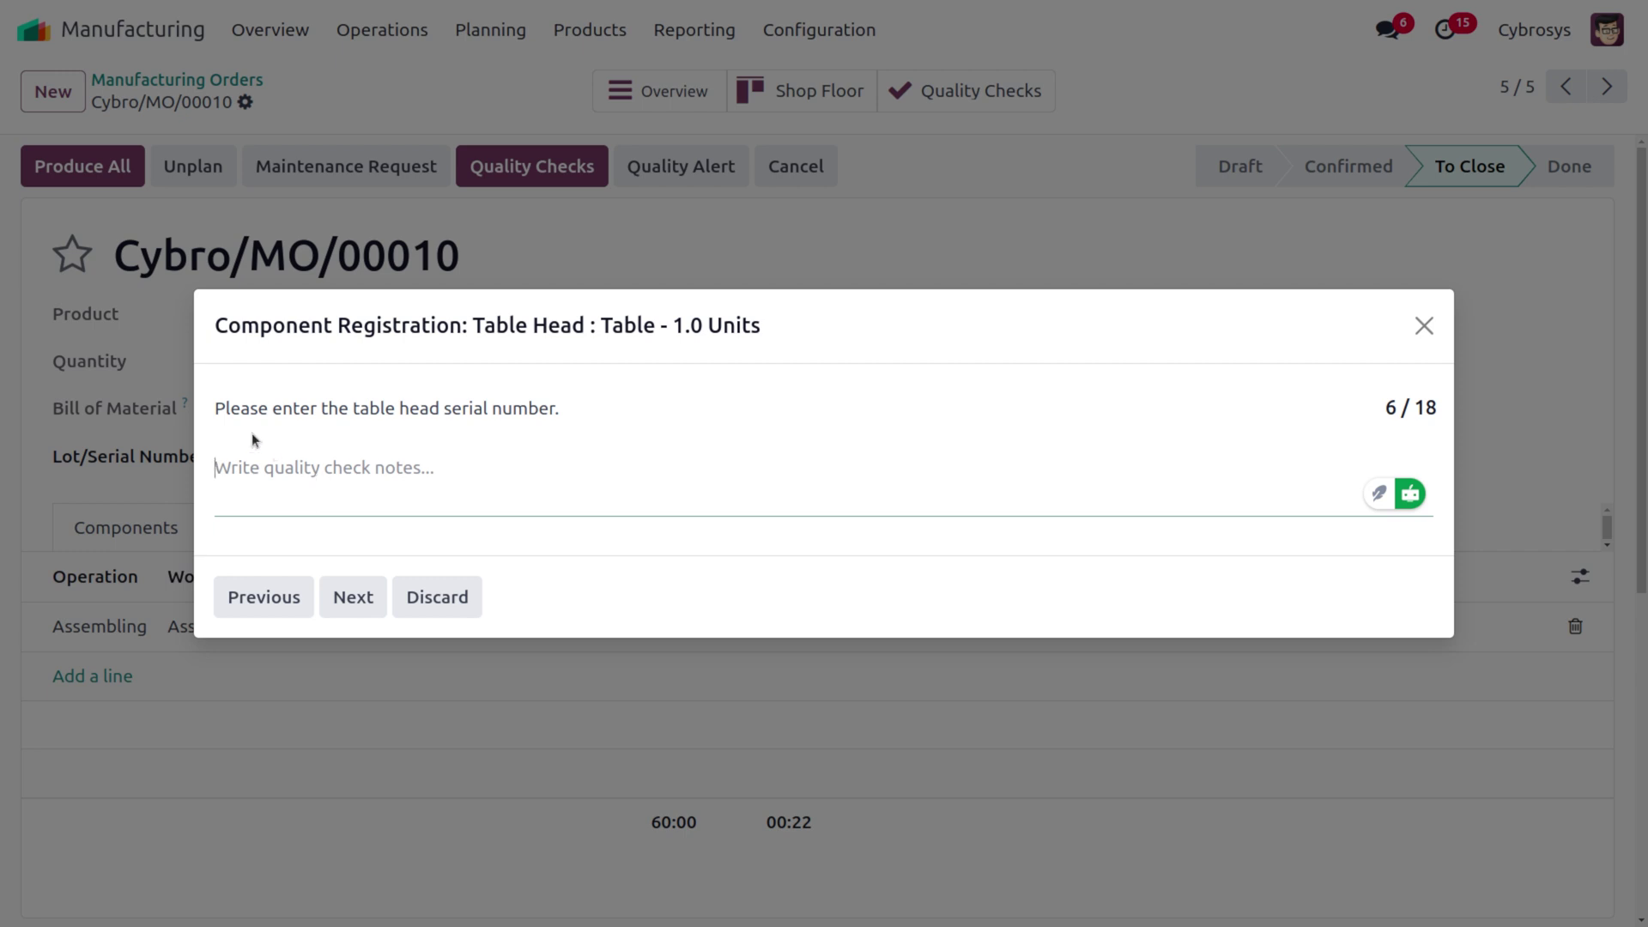
text(H02)
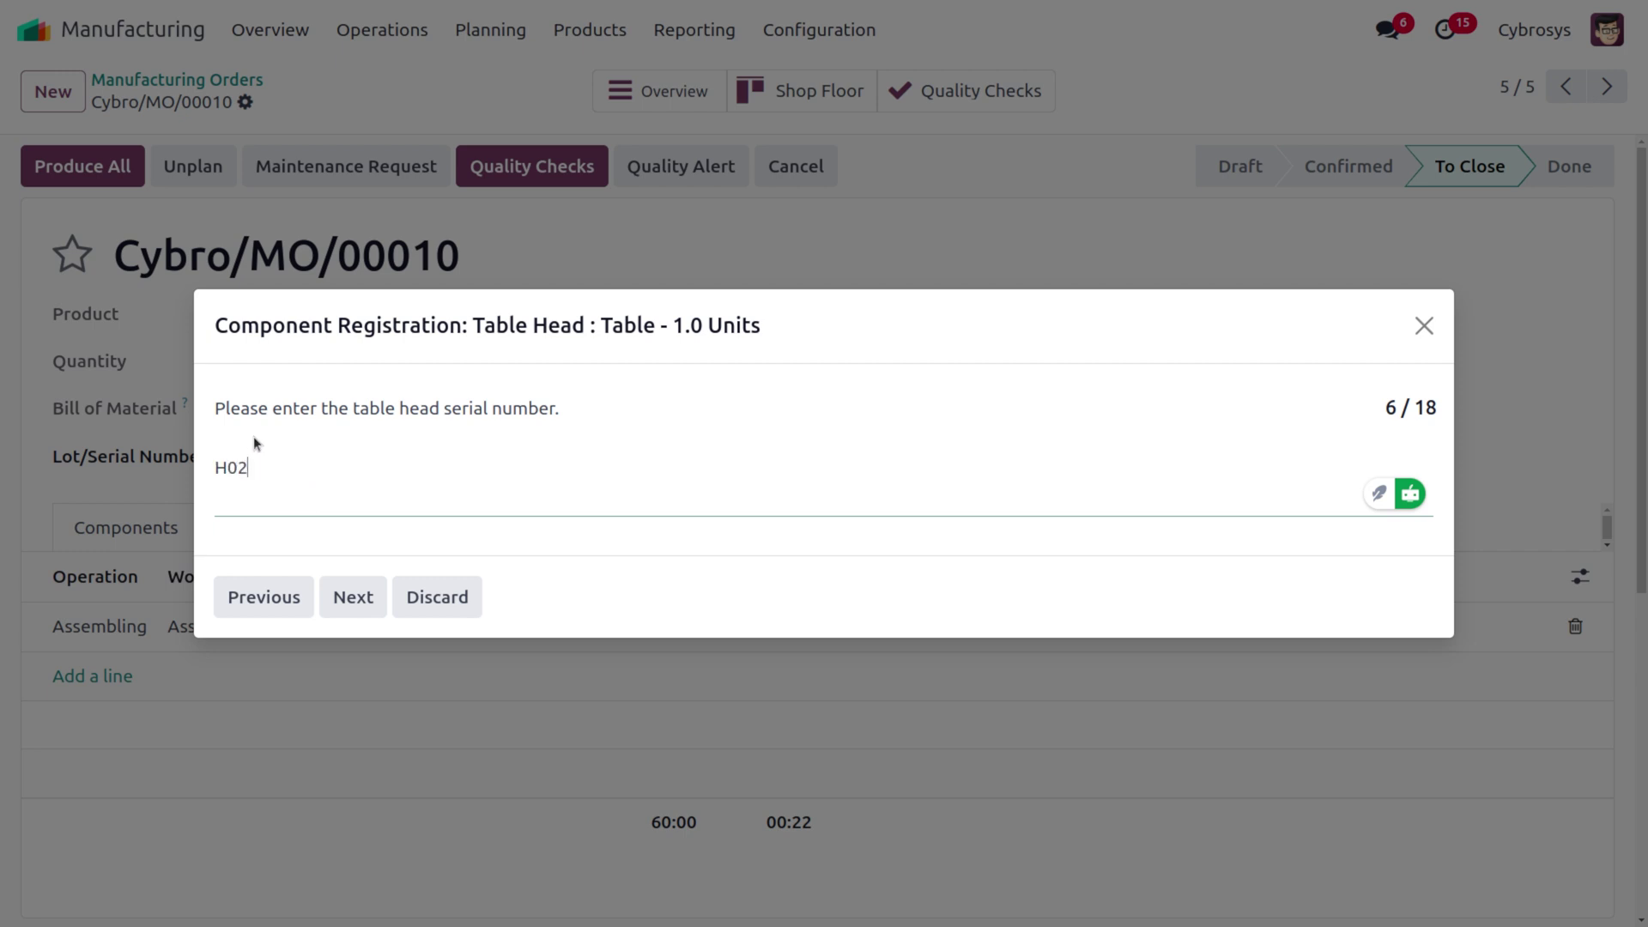
click(356, 596)
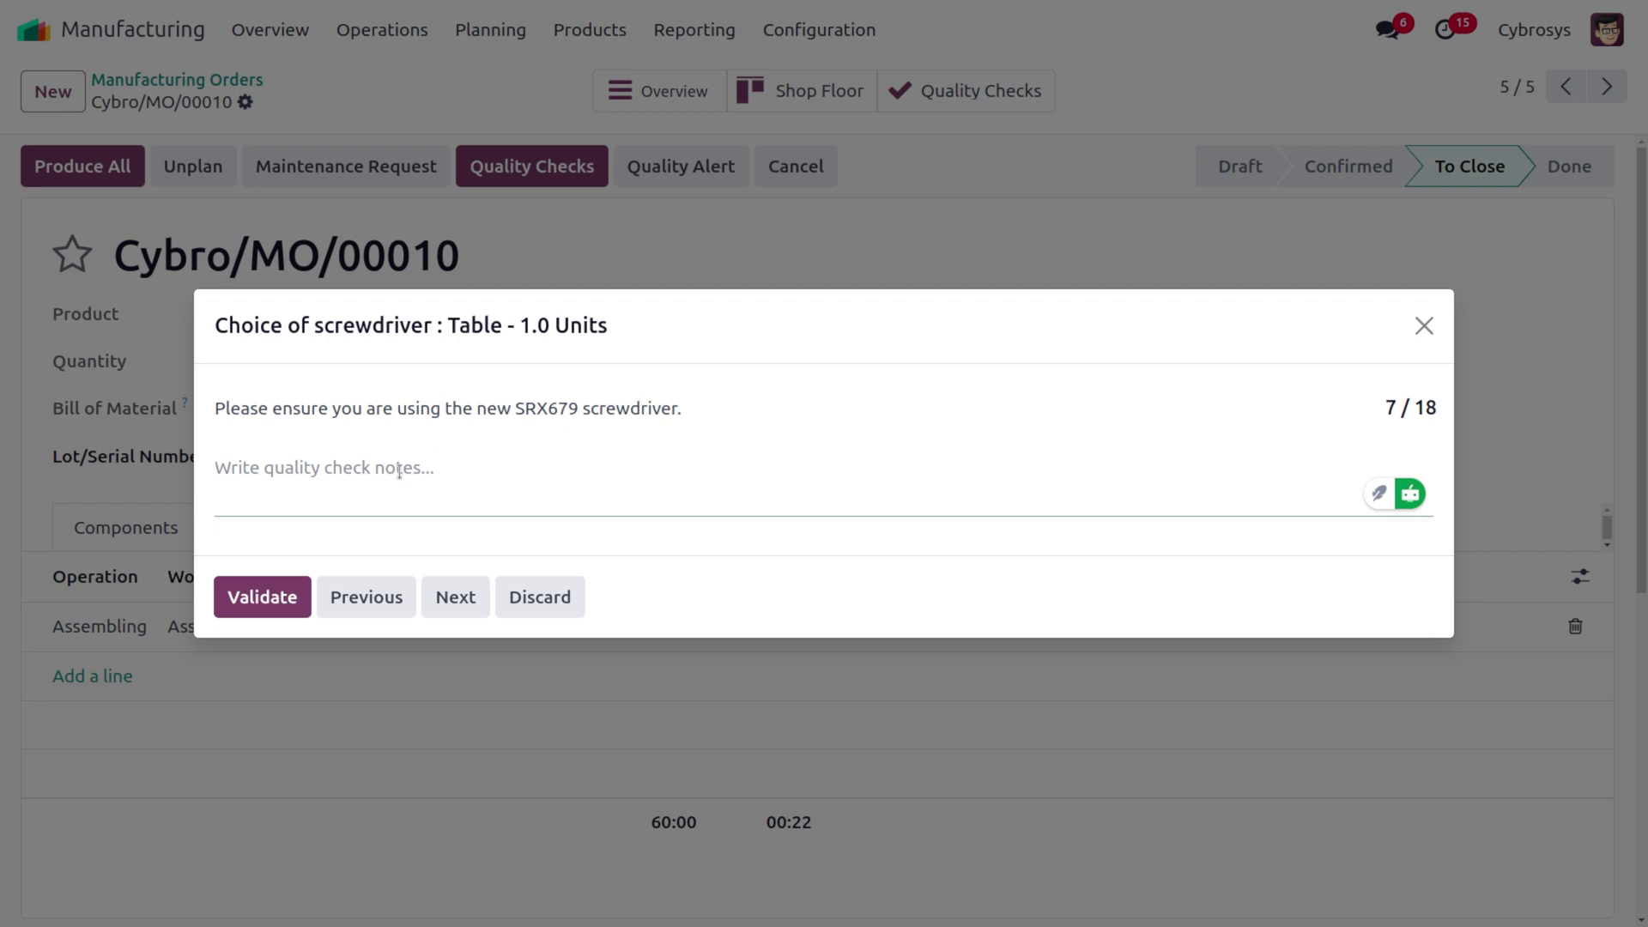
- Validate both screwdriver checks with the YES note cleared, then pass both fastening checks
text(YES)
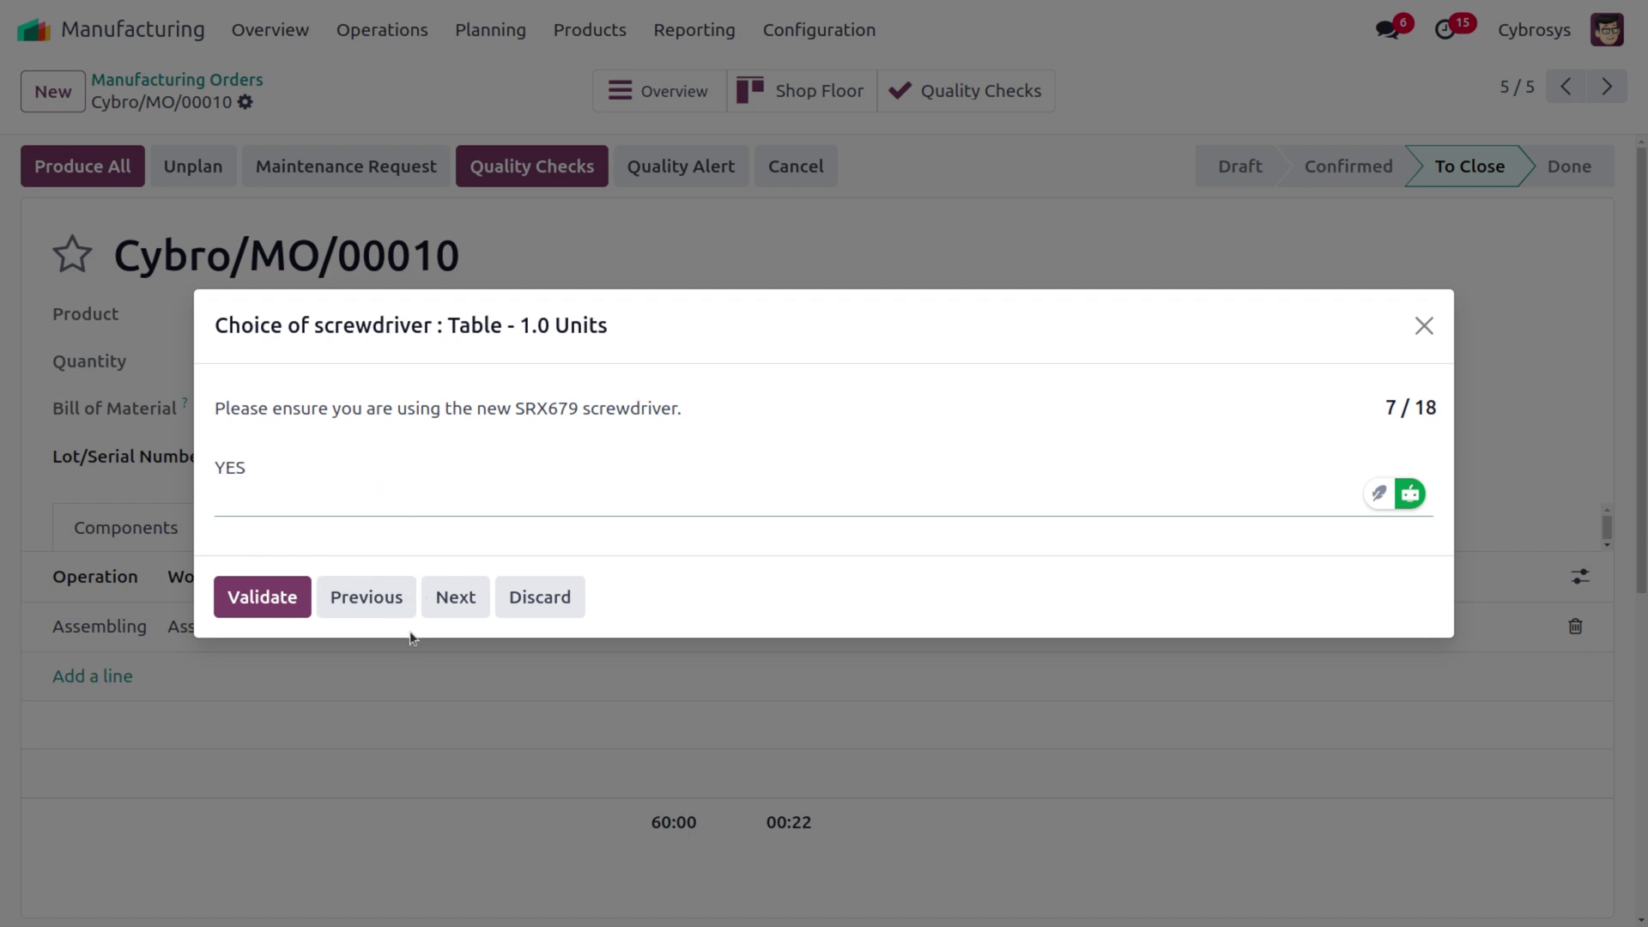
click(354, 605)
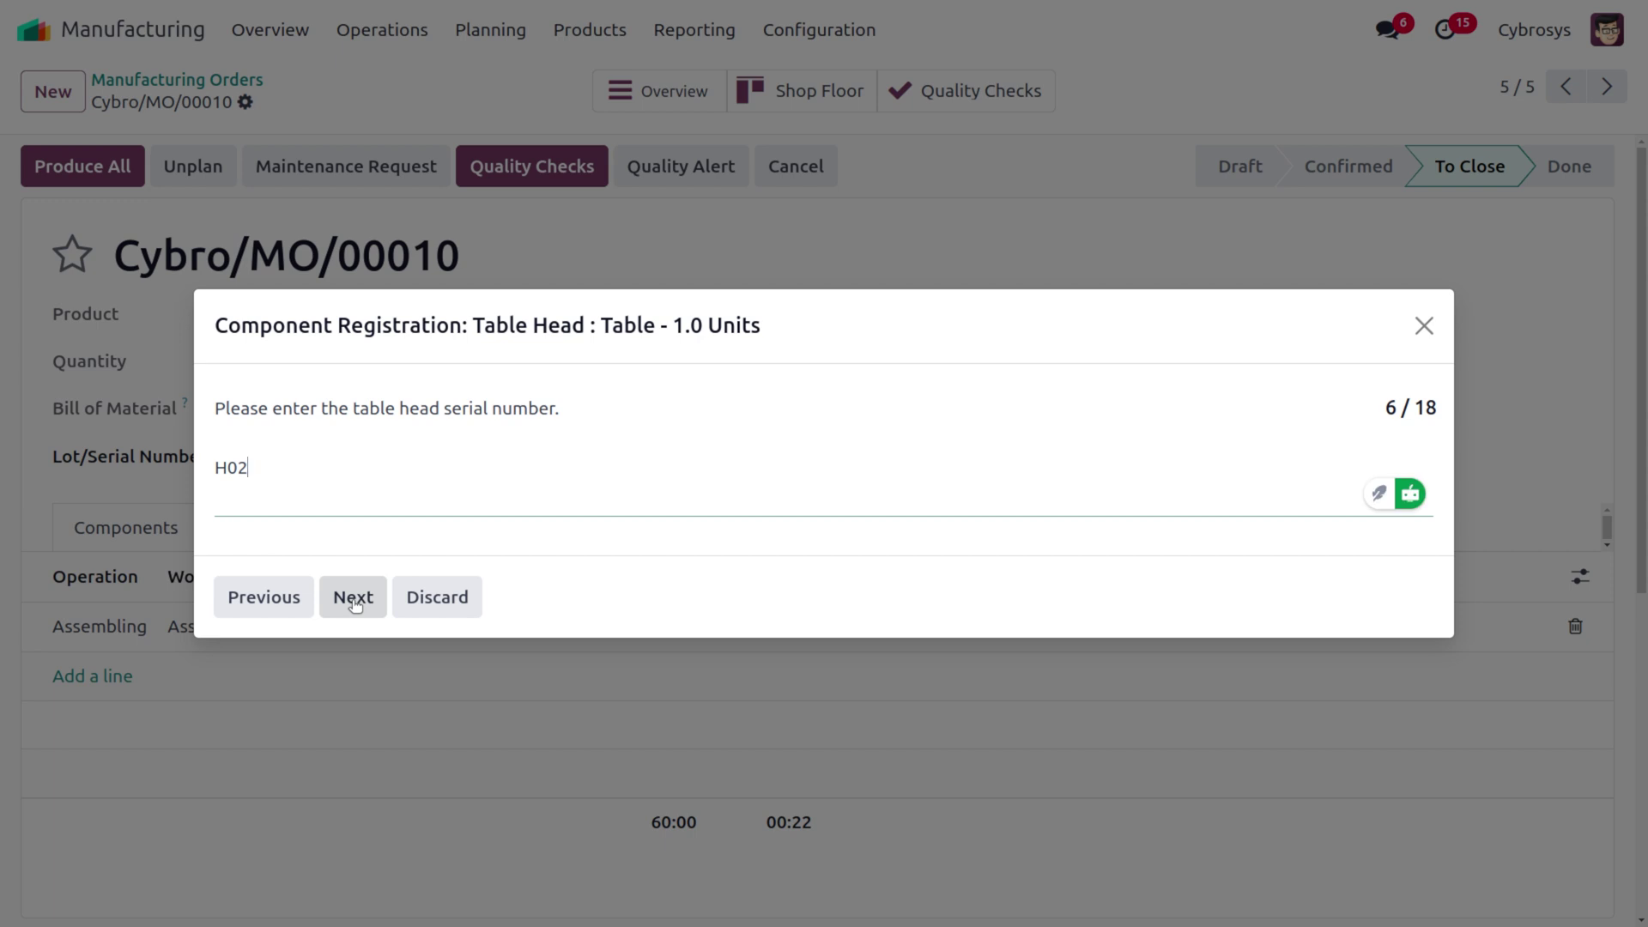
click(355, 605)
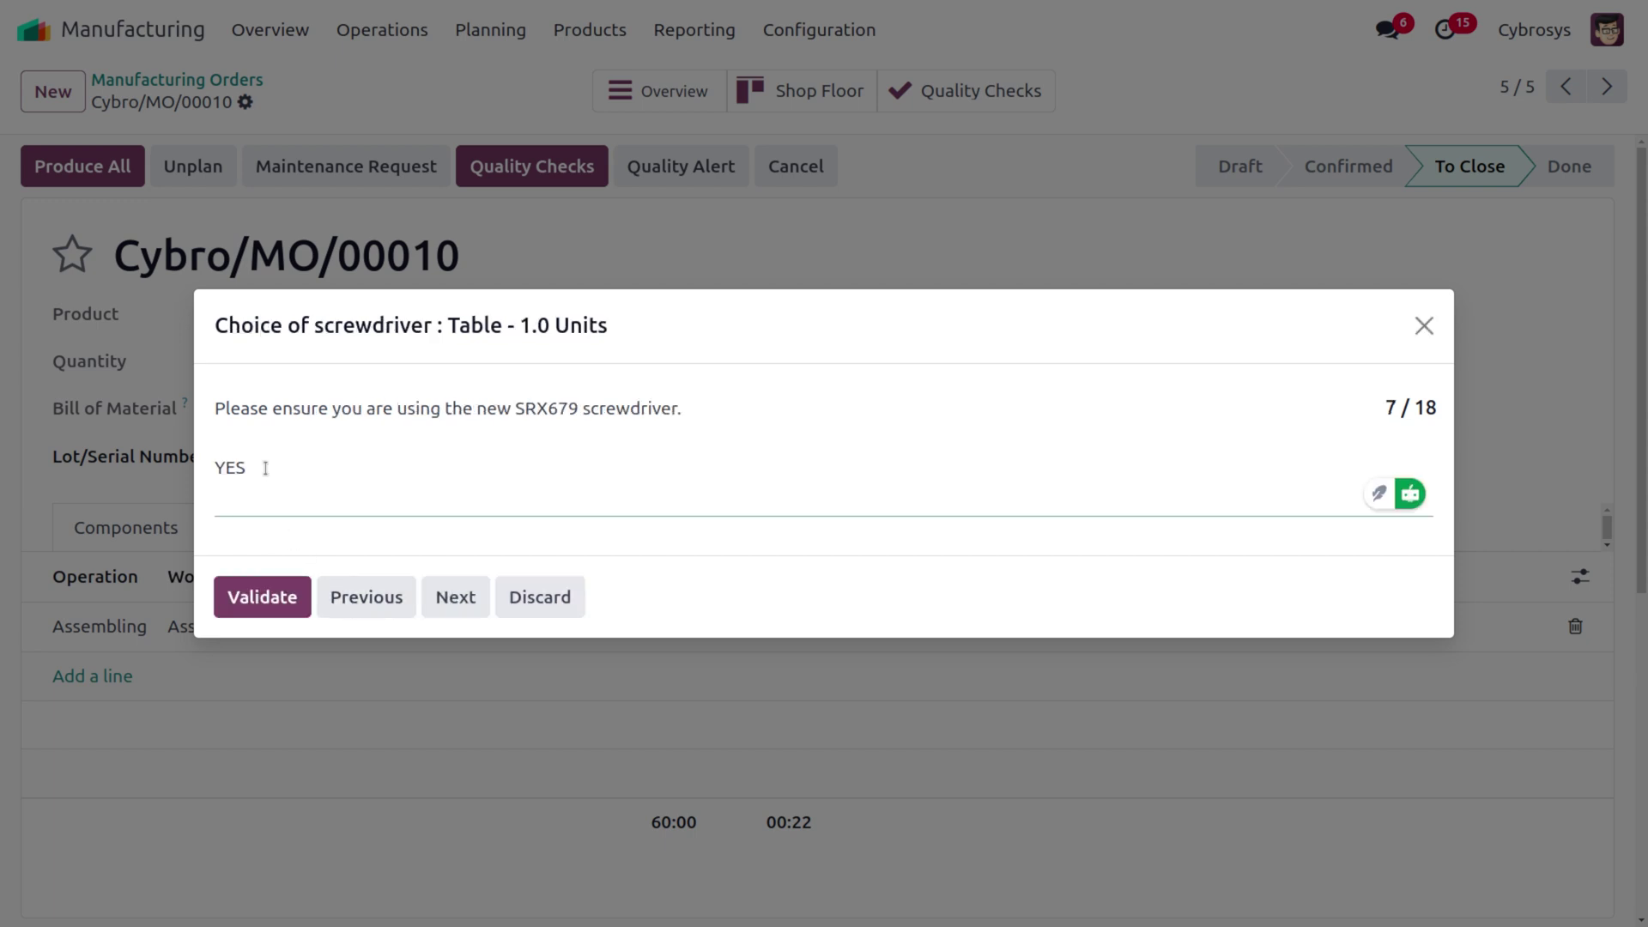
key(BackSpace)
key(BackSpace)
key(BackSpace)
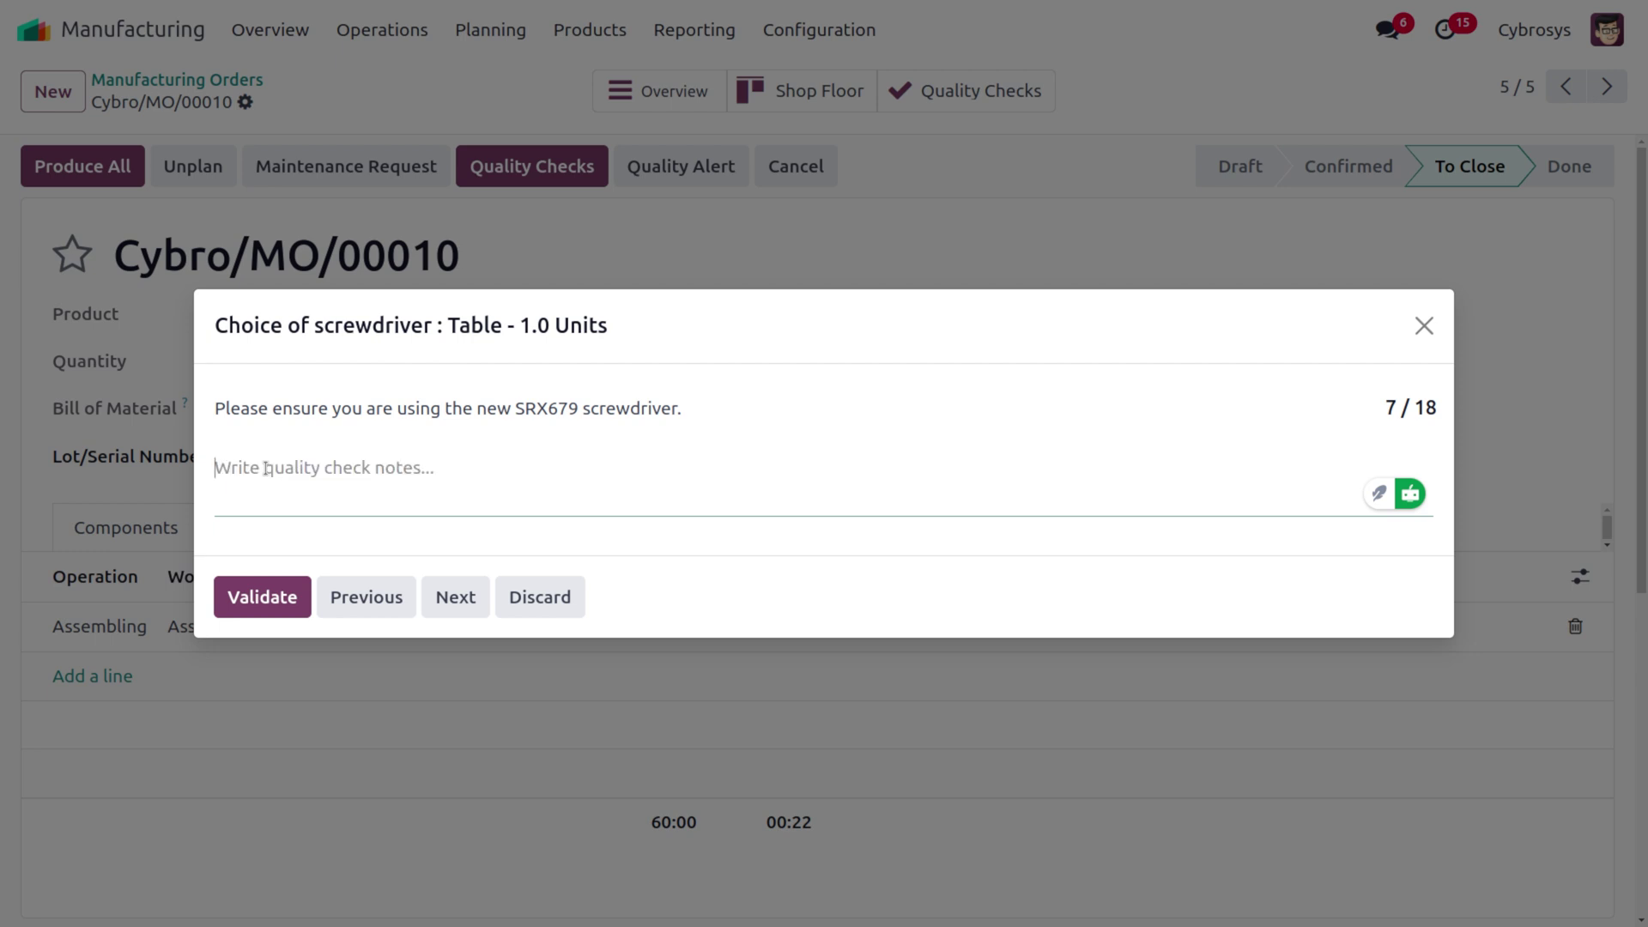
click(265, 598)
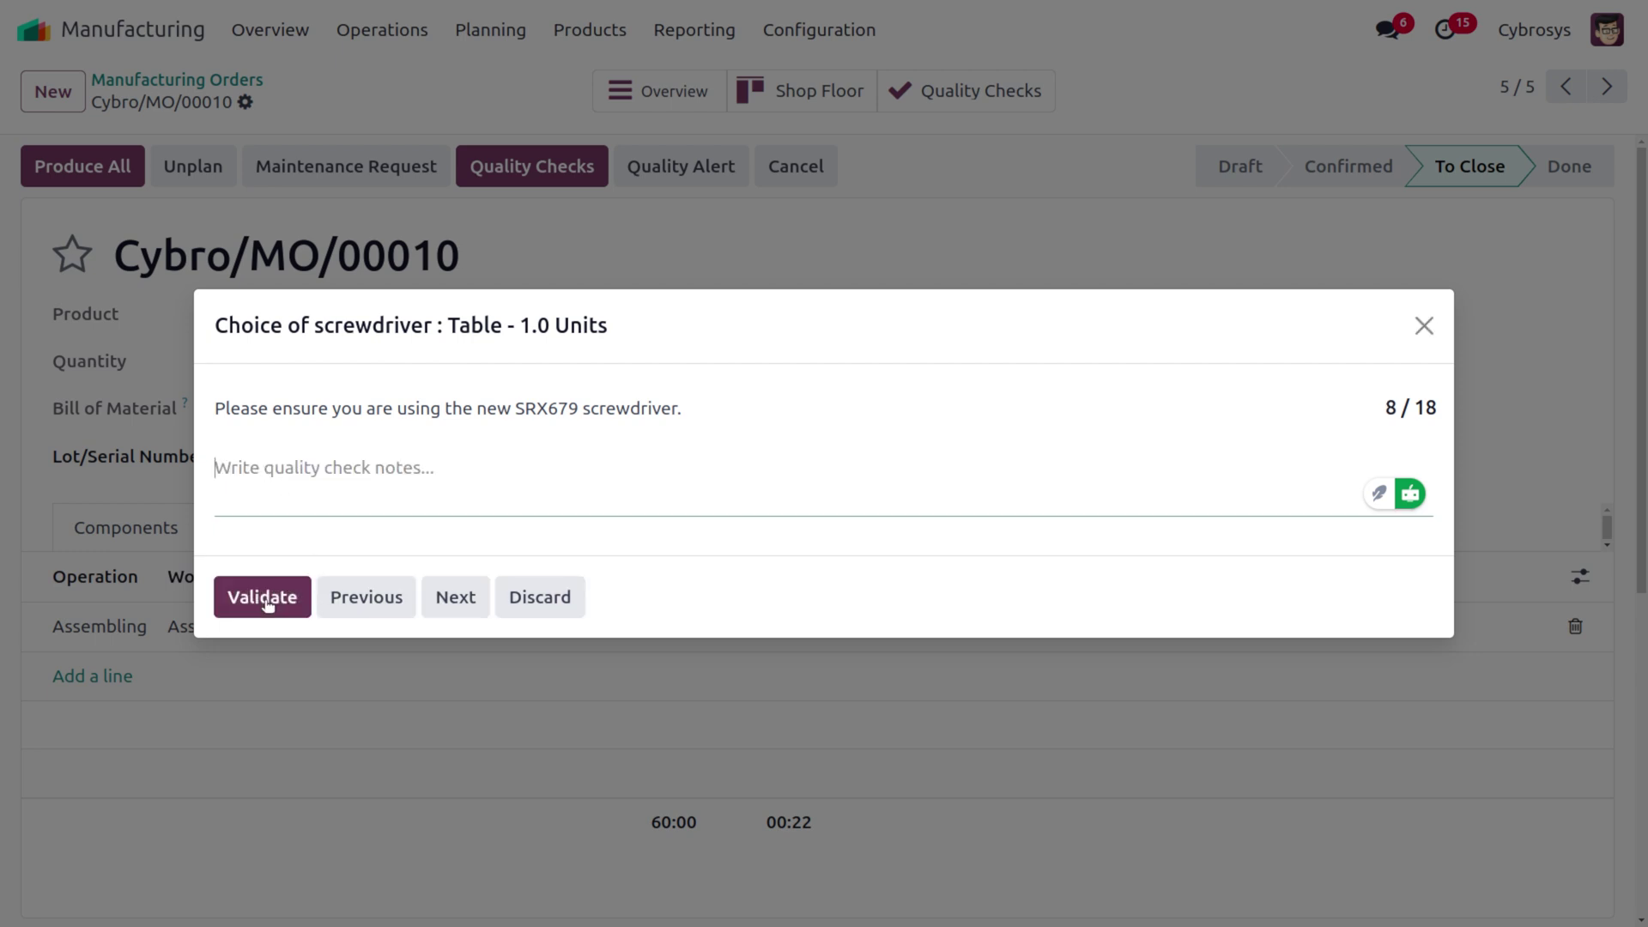
click(265, 598)
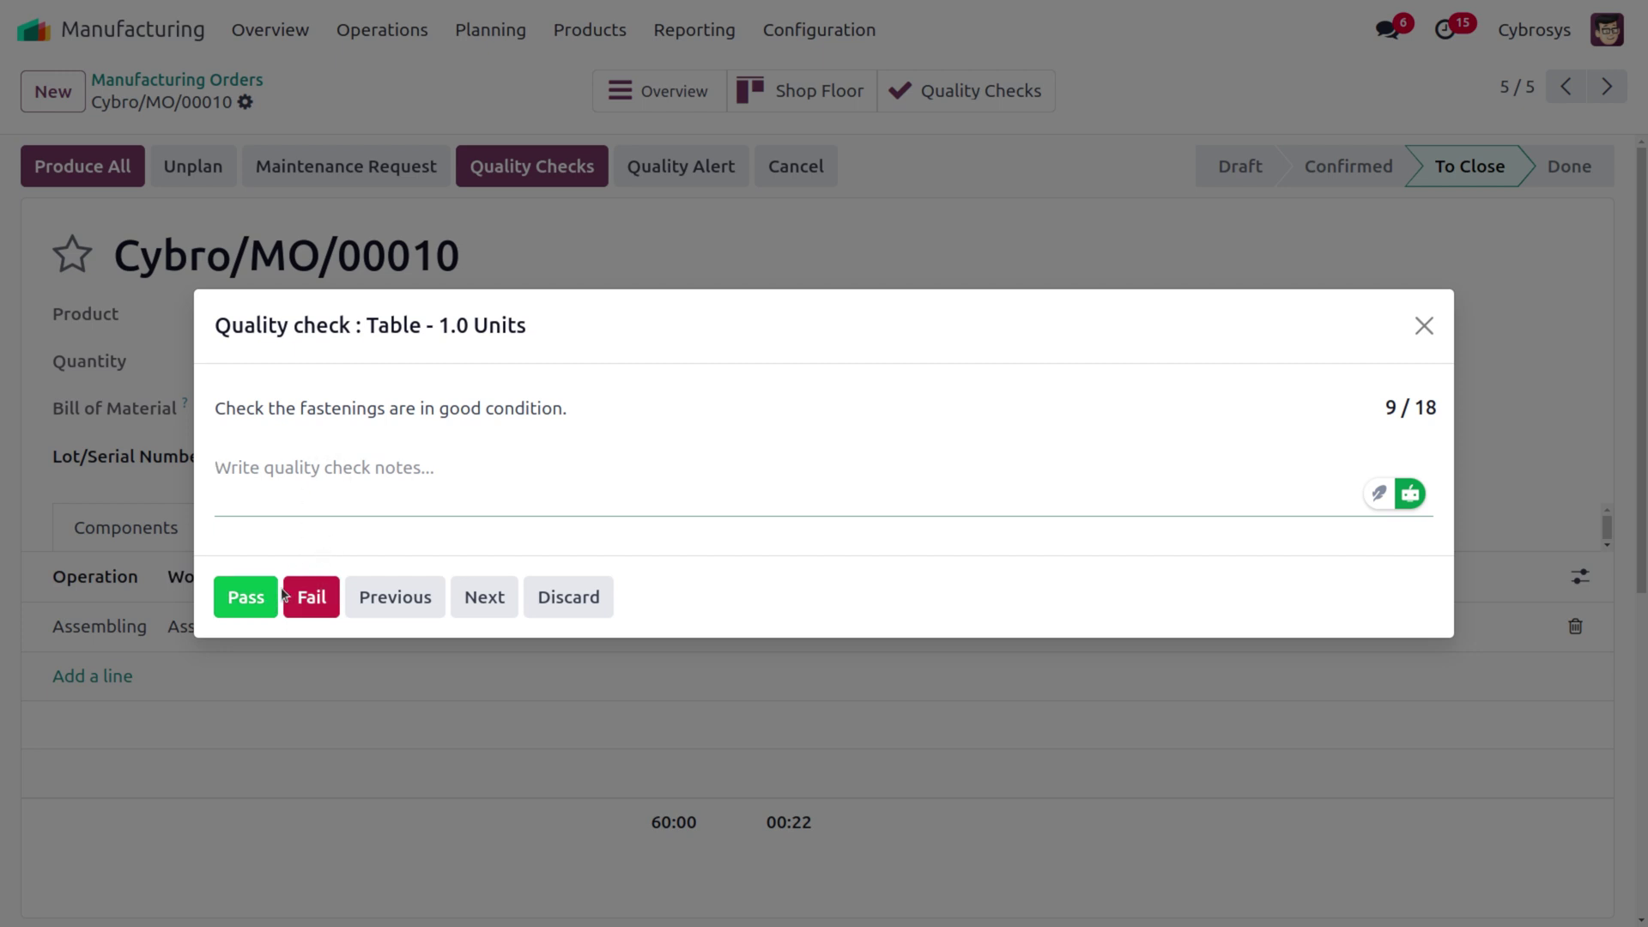
click(240, 604)
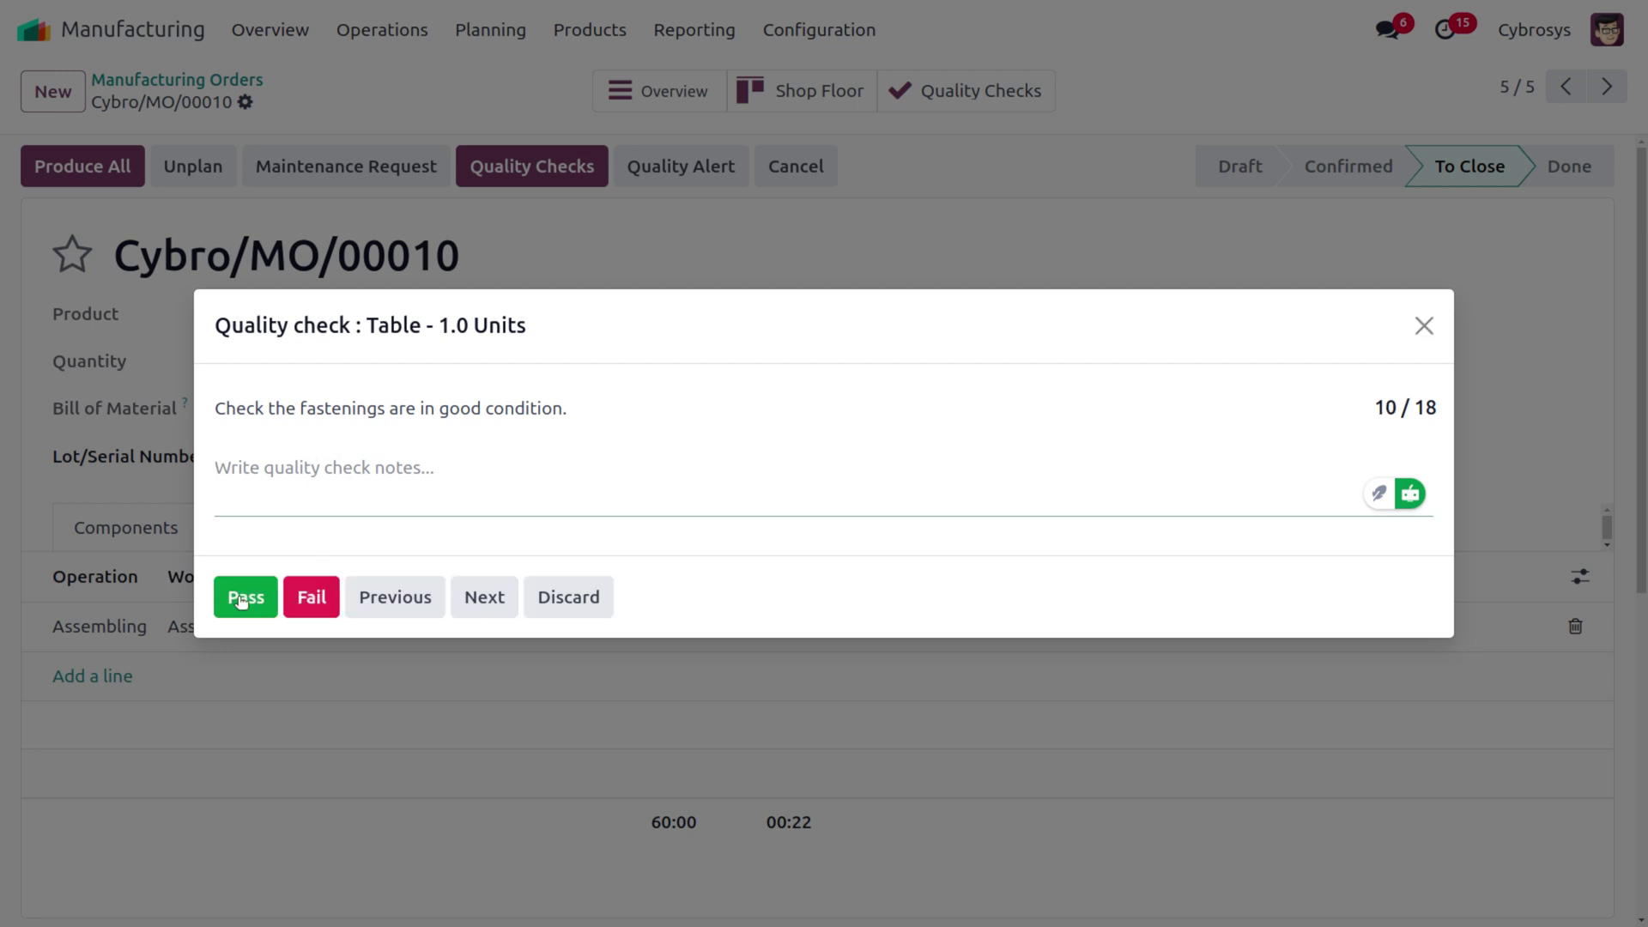
click(240, 599)
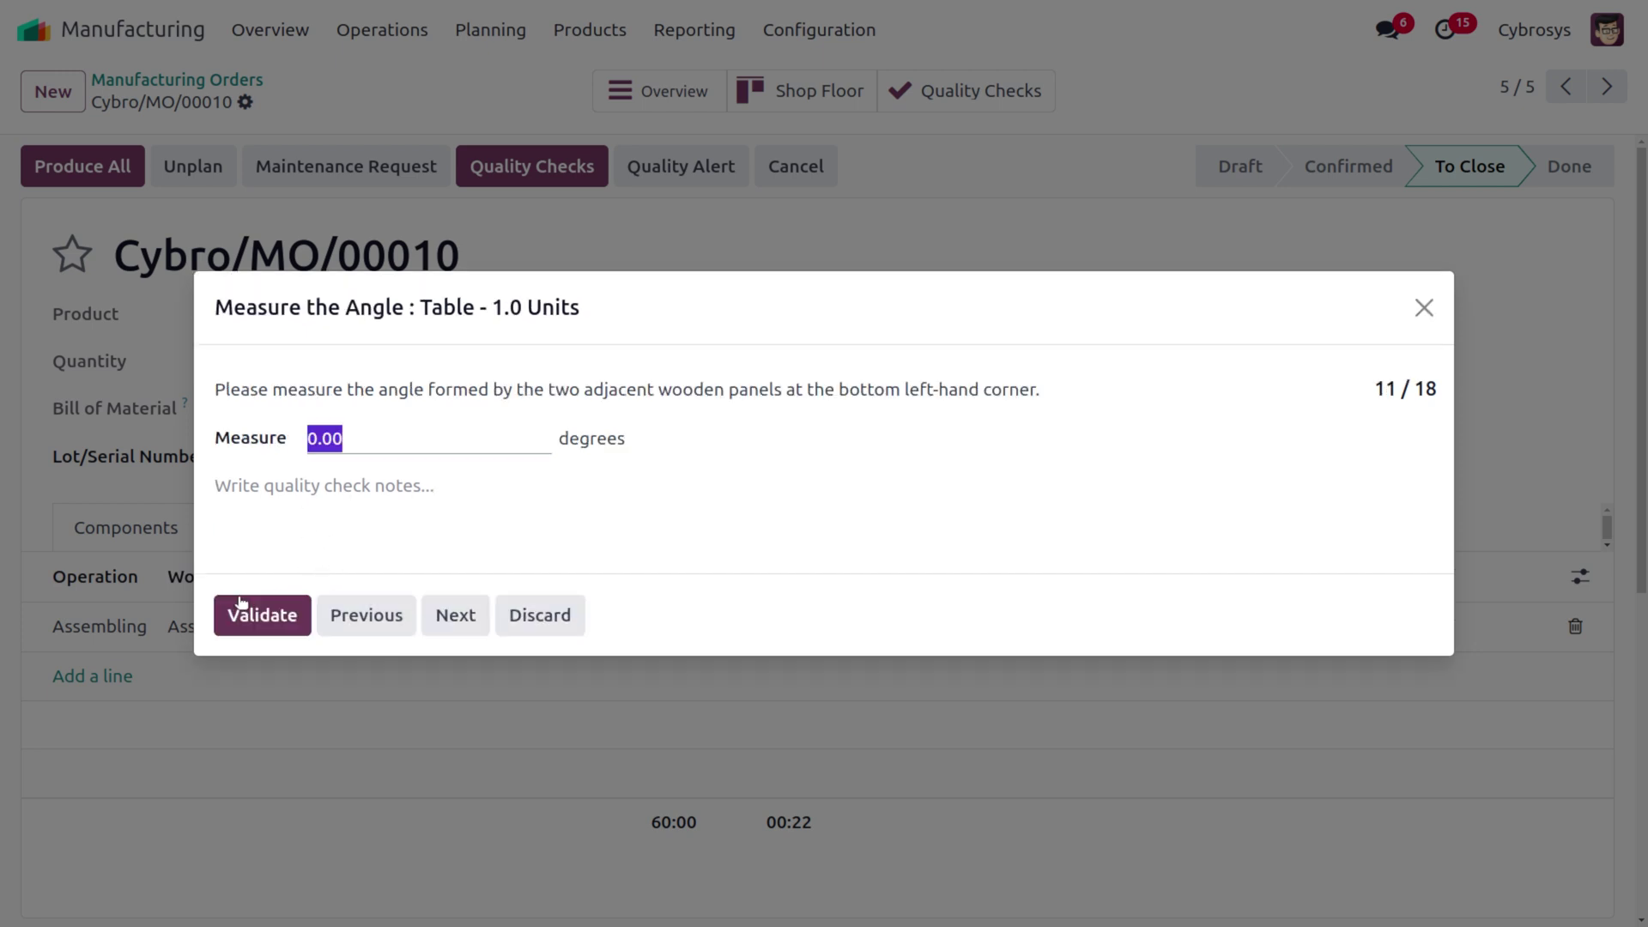
- Record 90 degree measurements on both Measure the Angle steps
text(90)
click(241, 600)
text(90)
click(266, 633)
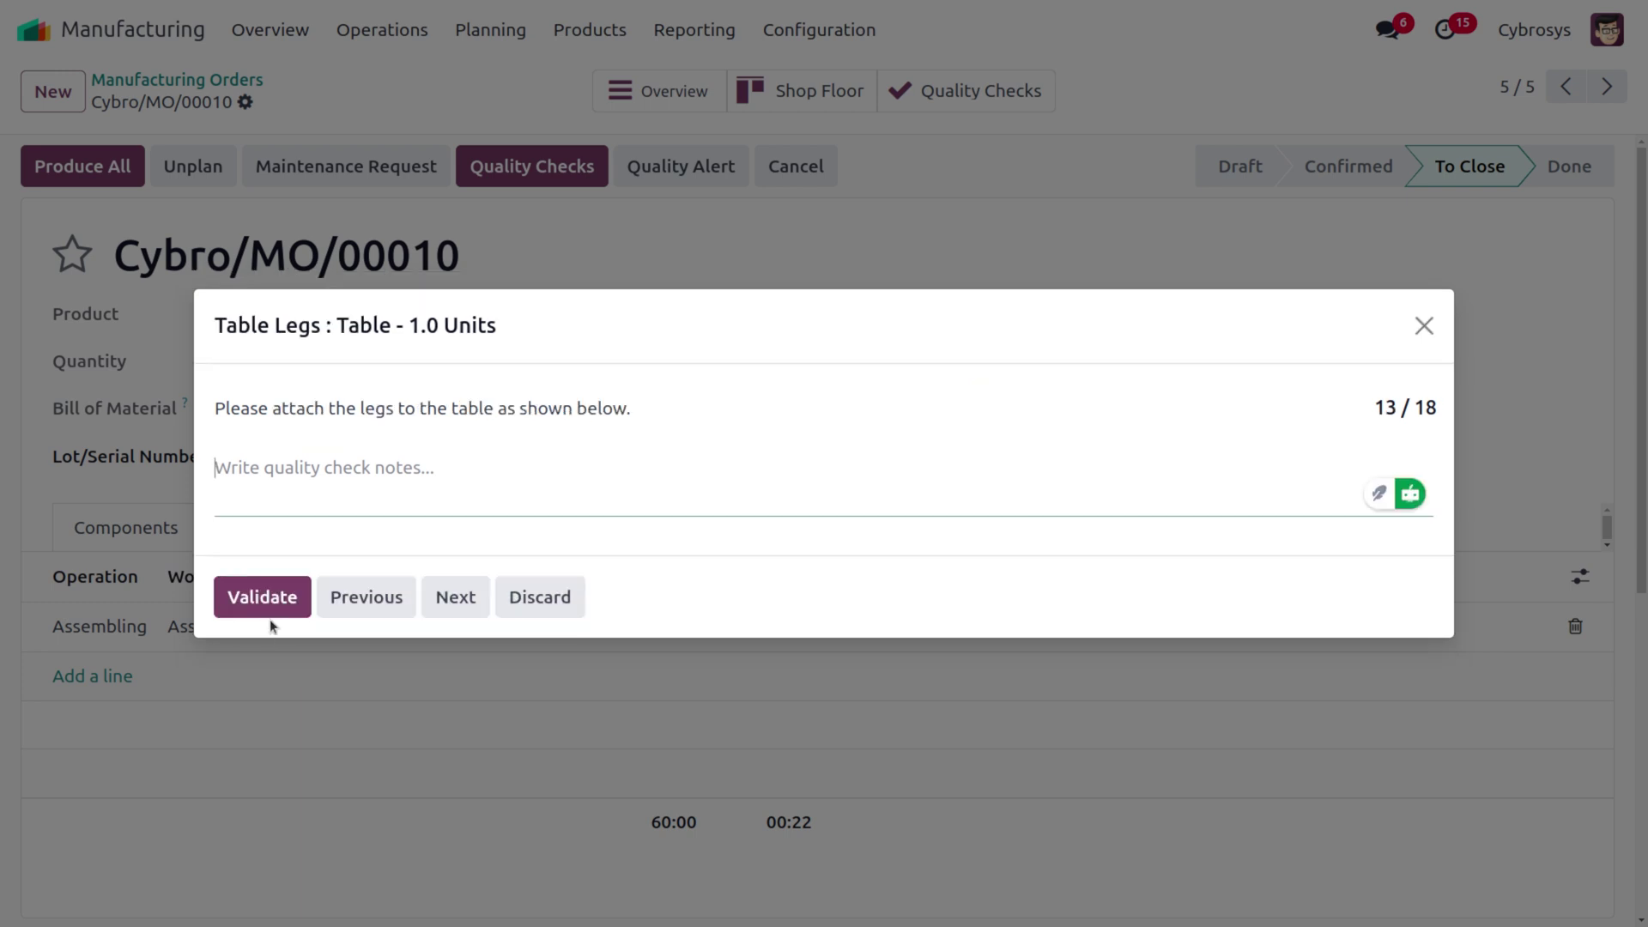
- Validate both table-leg attachment steps with note 4
text(4)
click(282, 608)
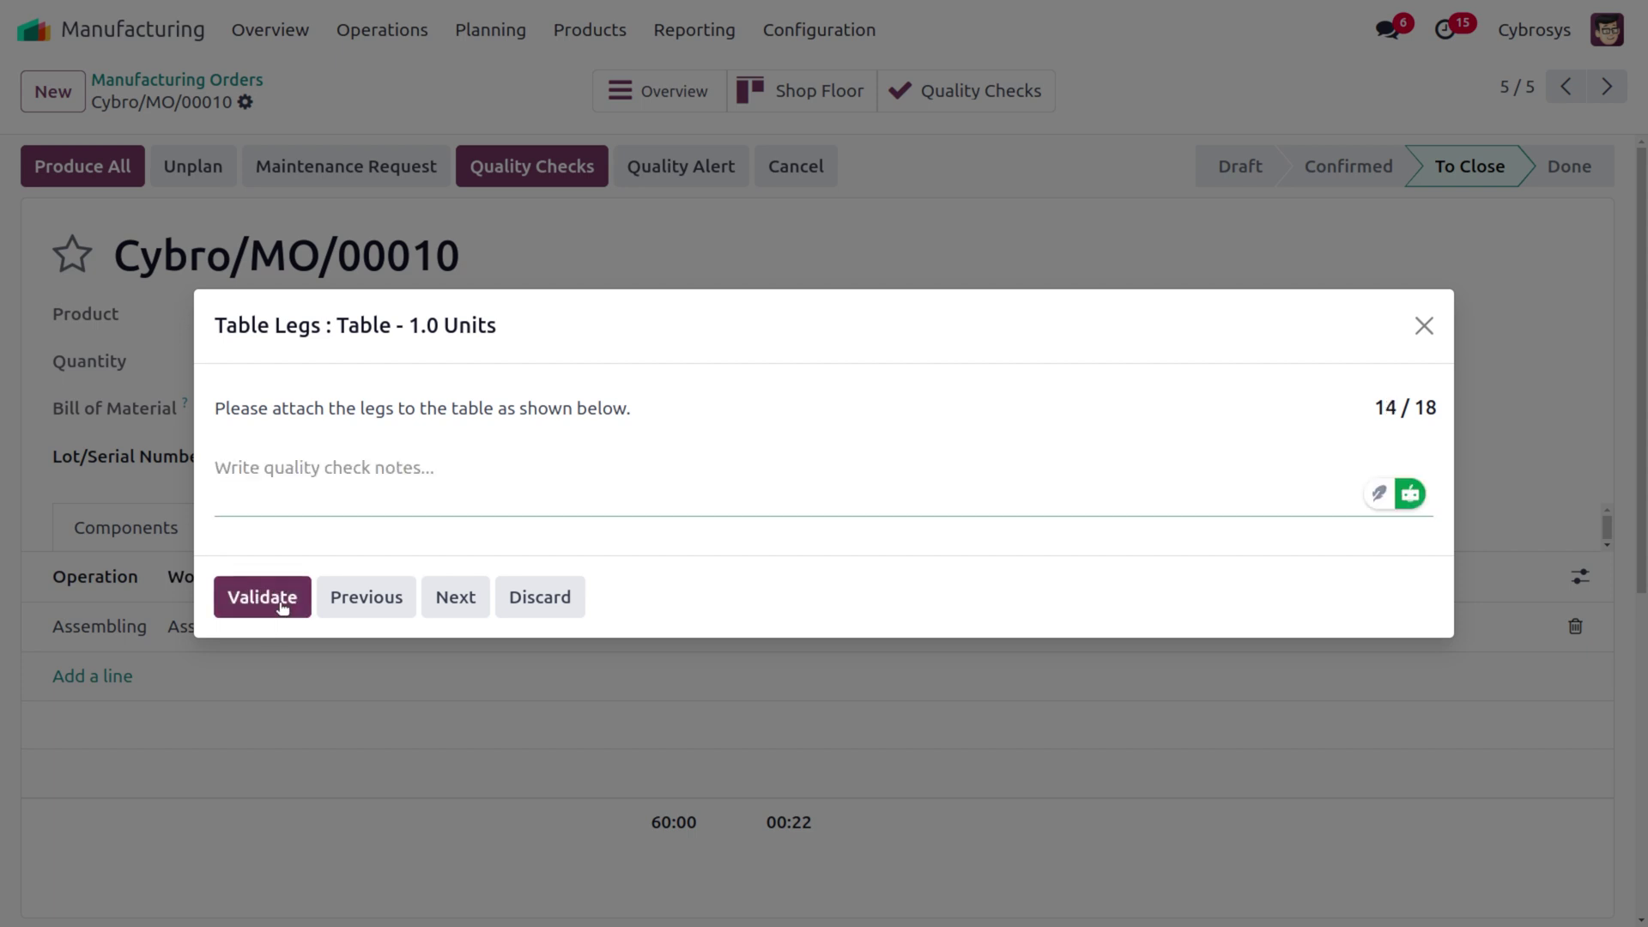
text(4)
click(282, 607)
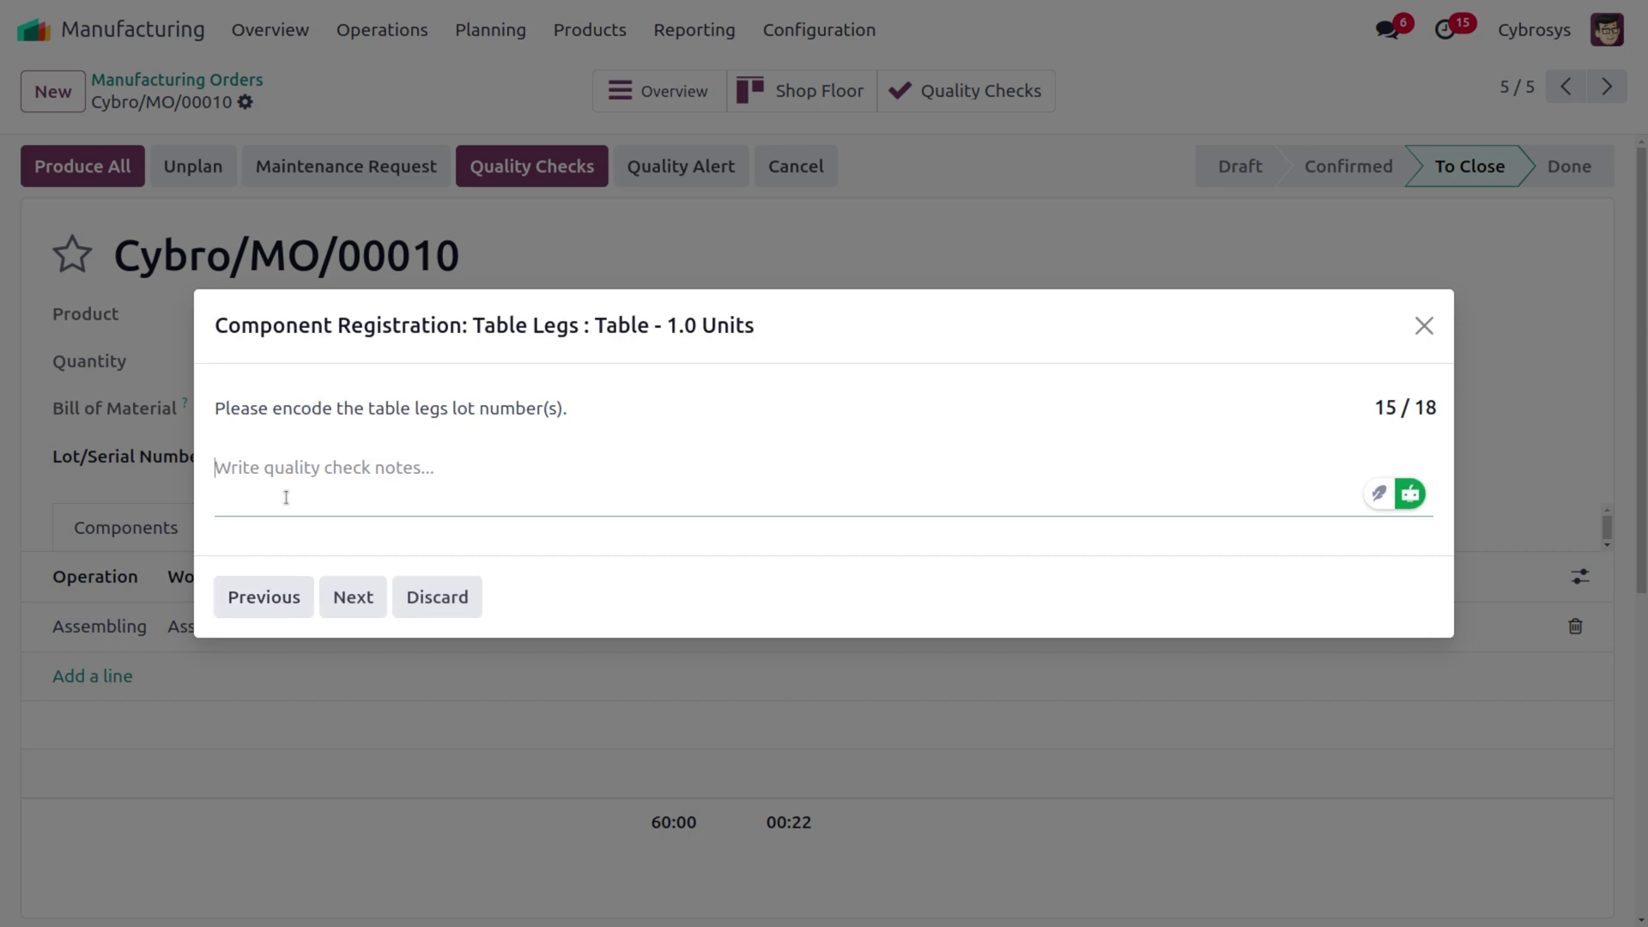
- Register table legs lots TL01 and TLO02
text(TL01)
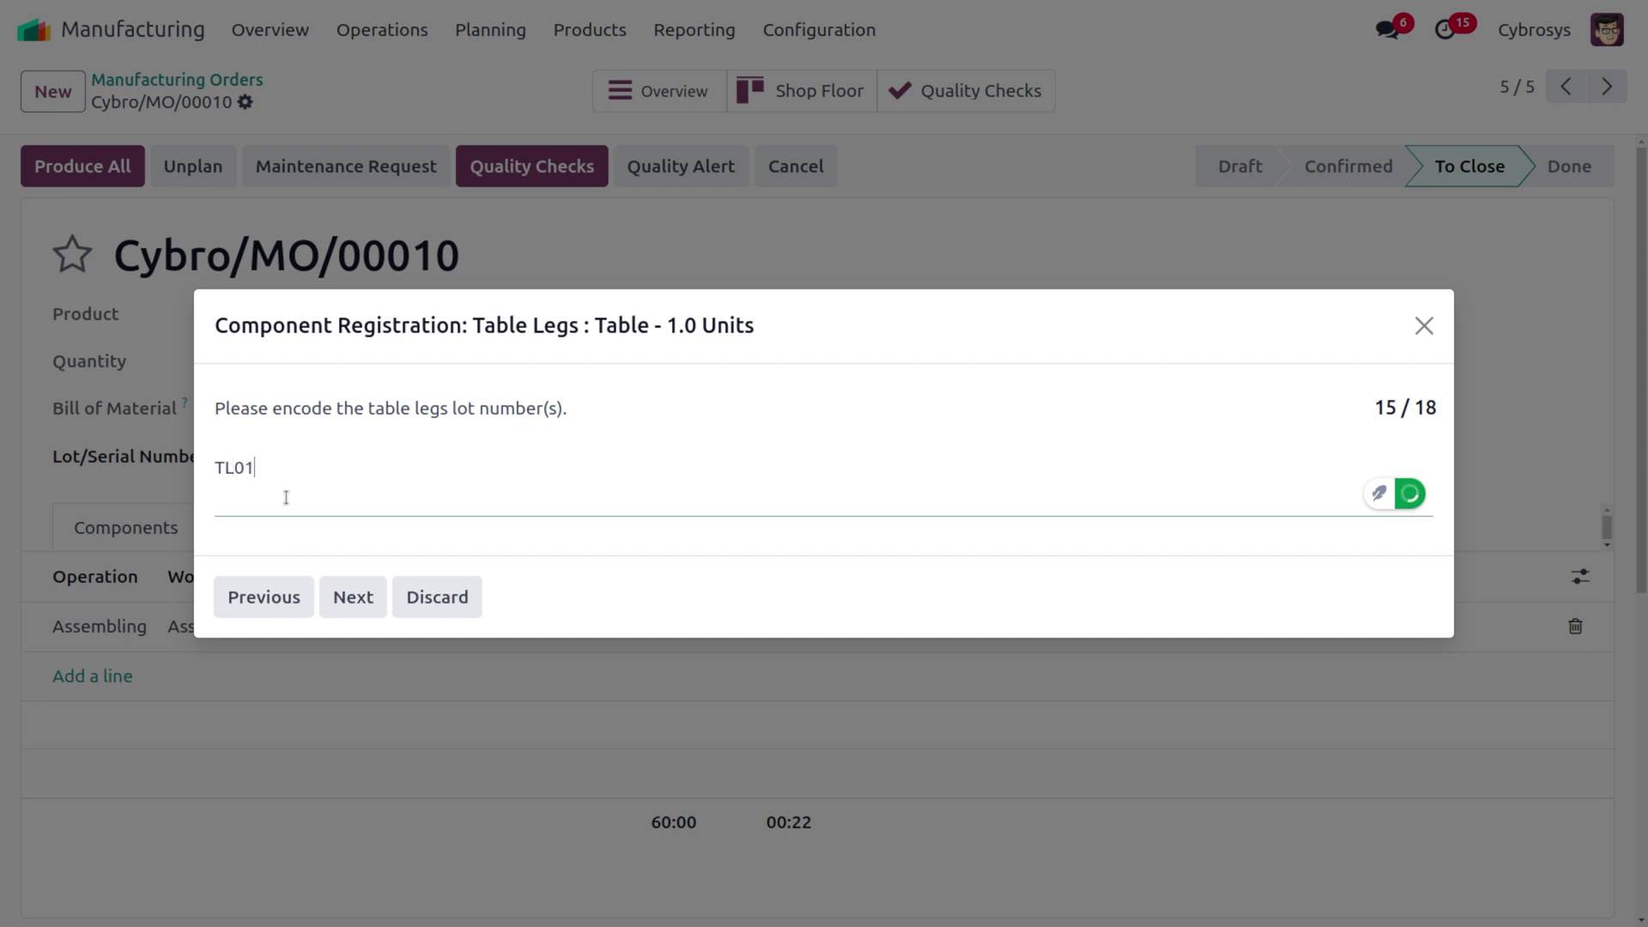
click(353, 597)
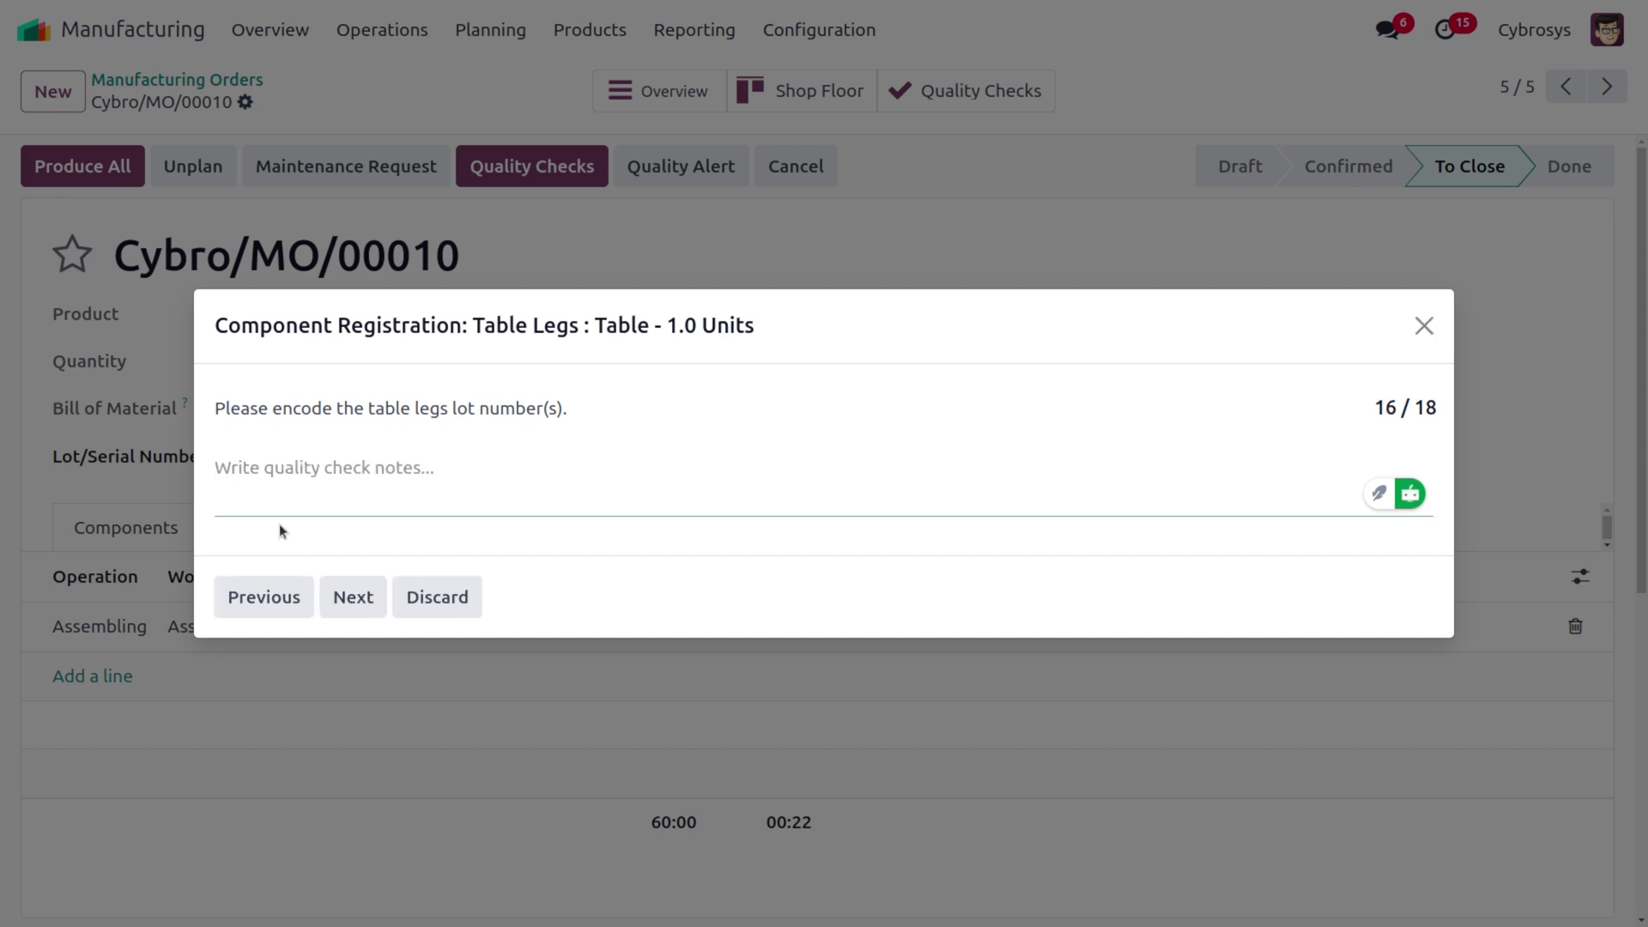
text(TLO)
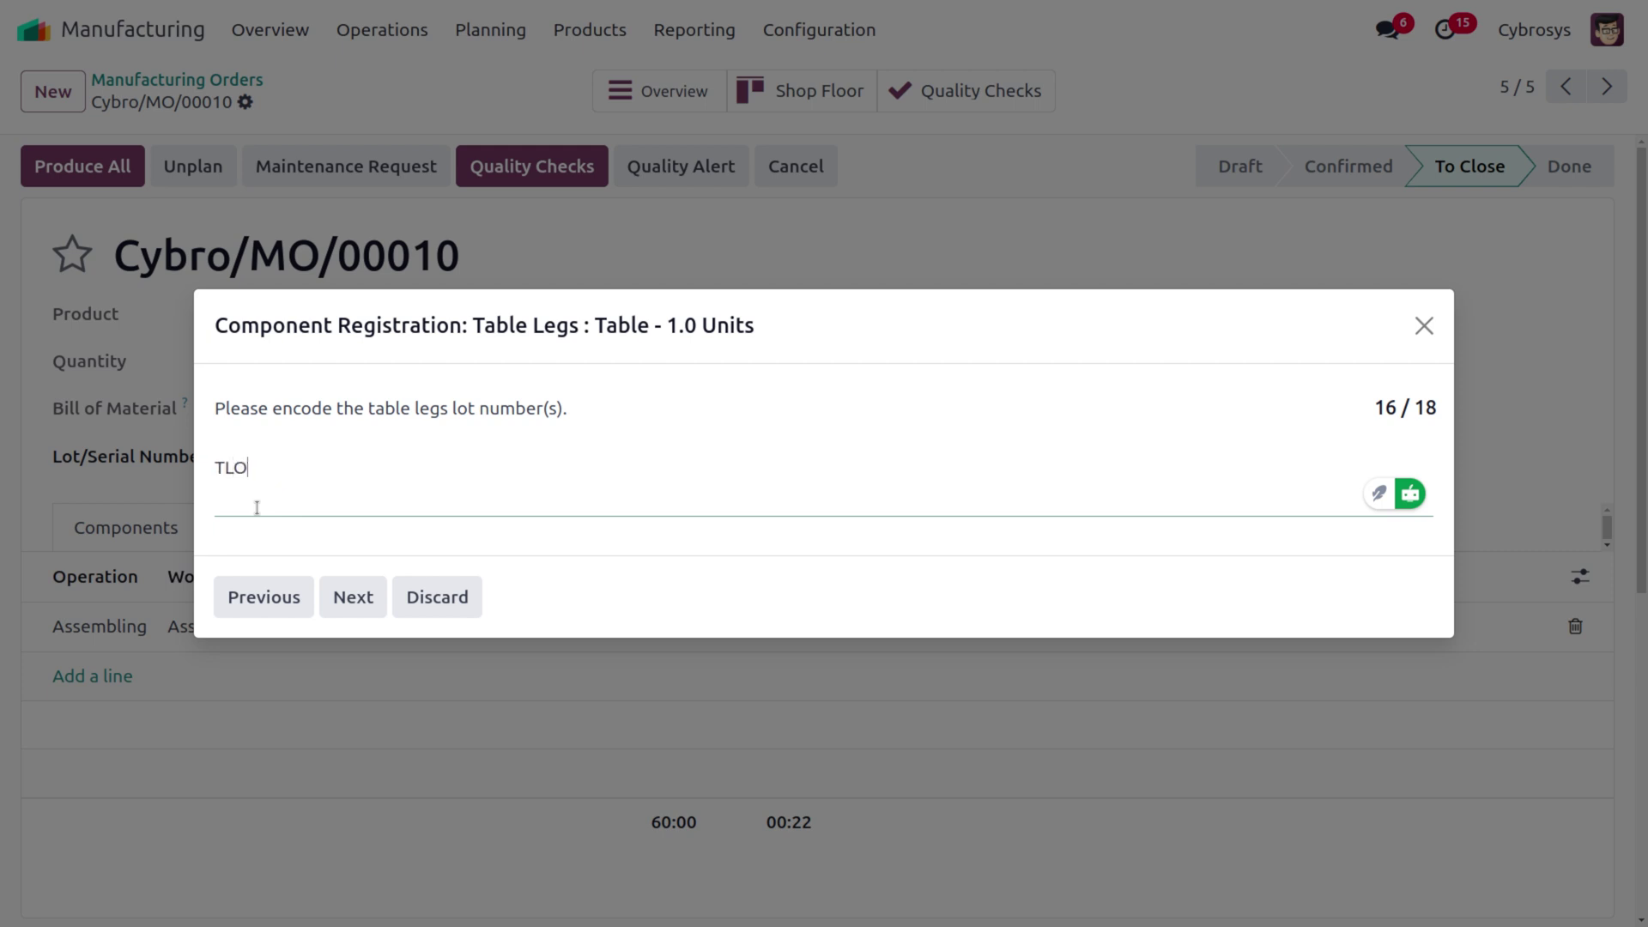
text(02)
click(350, 595)
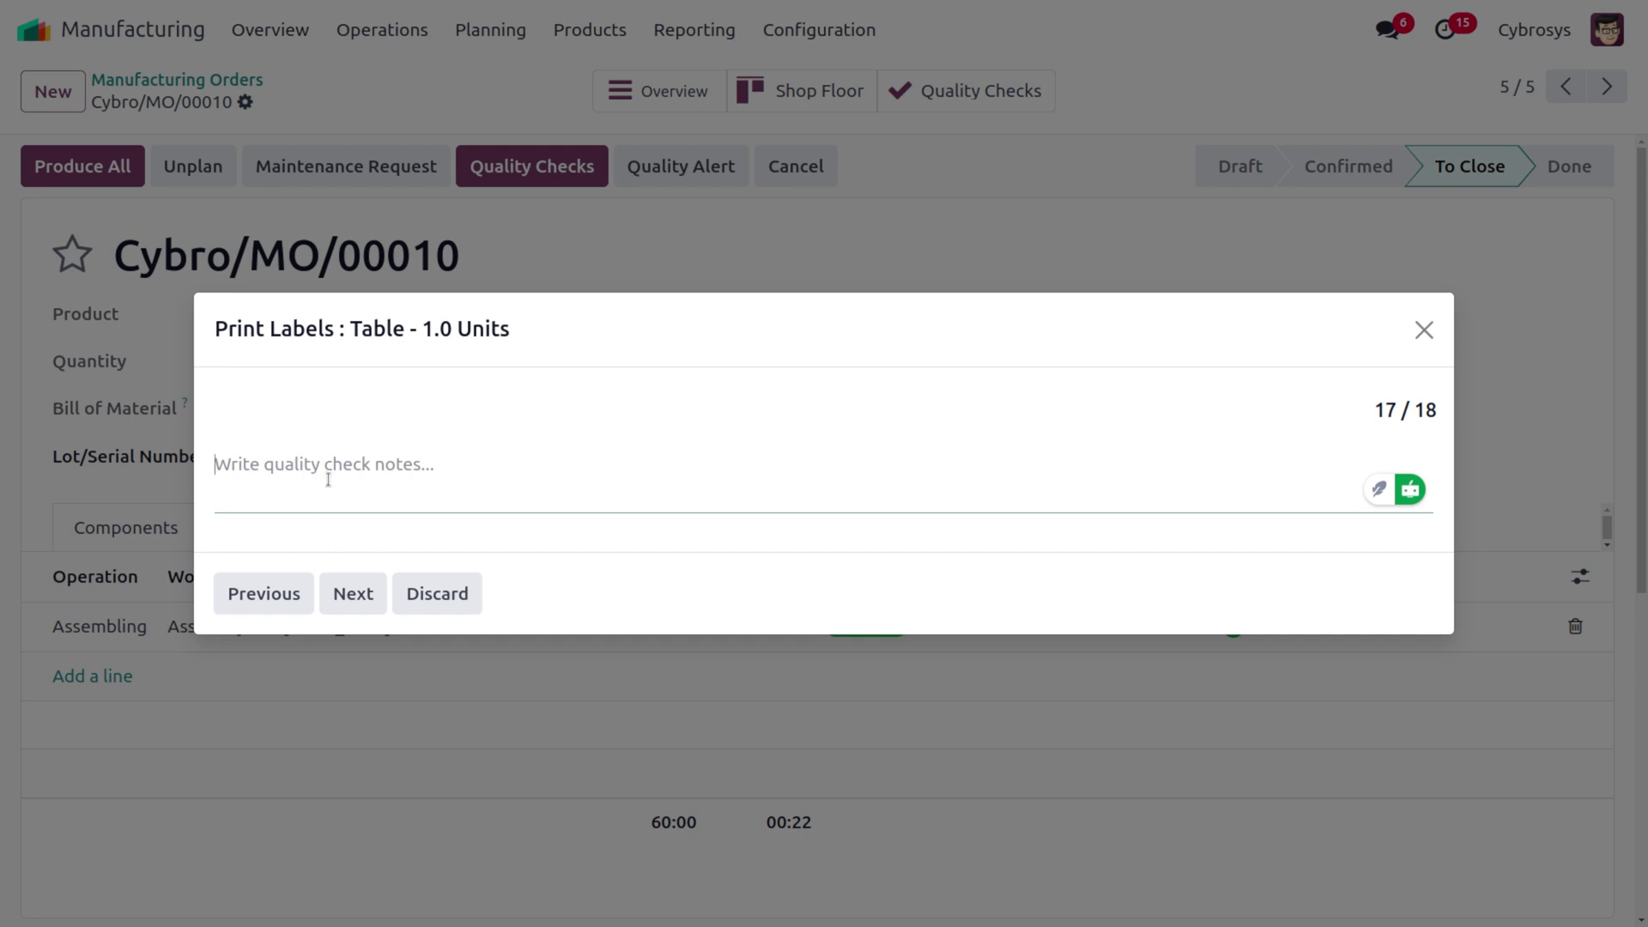
- Note PASS on both Print Labels checks and close the quality checks
text(PASS)
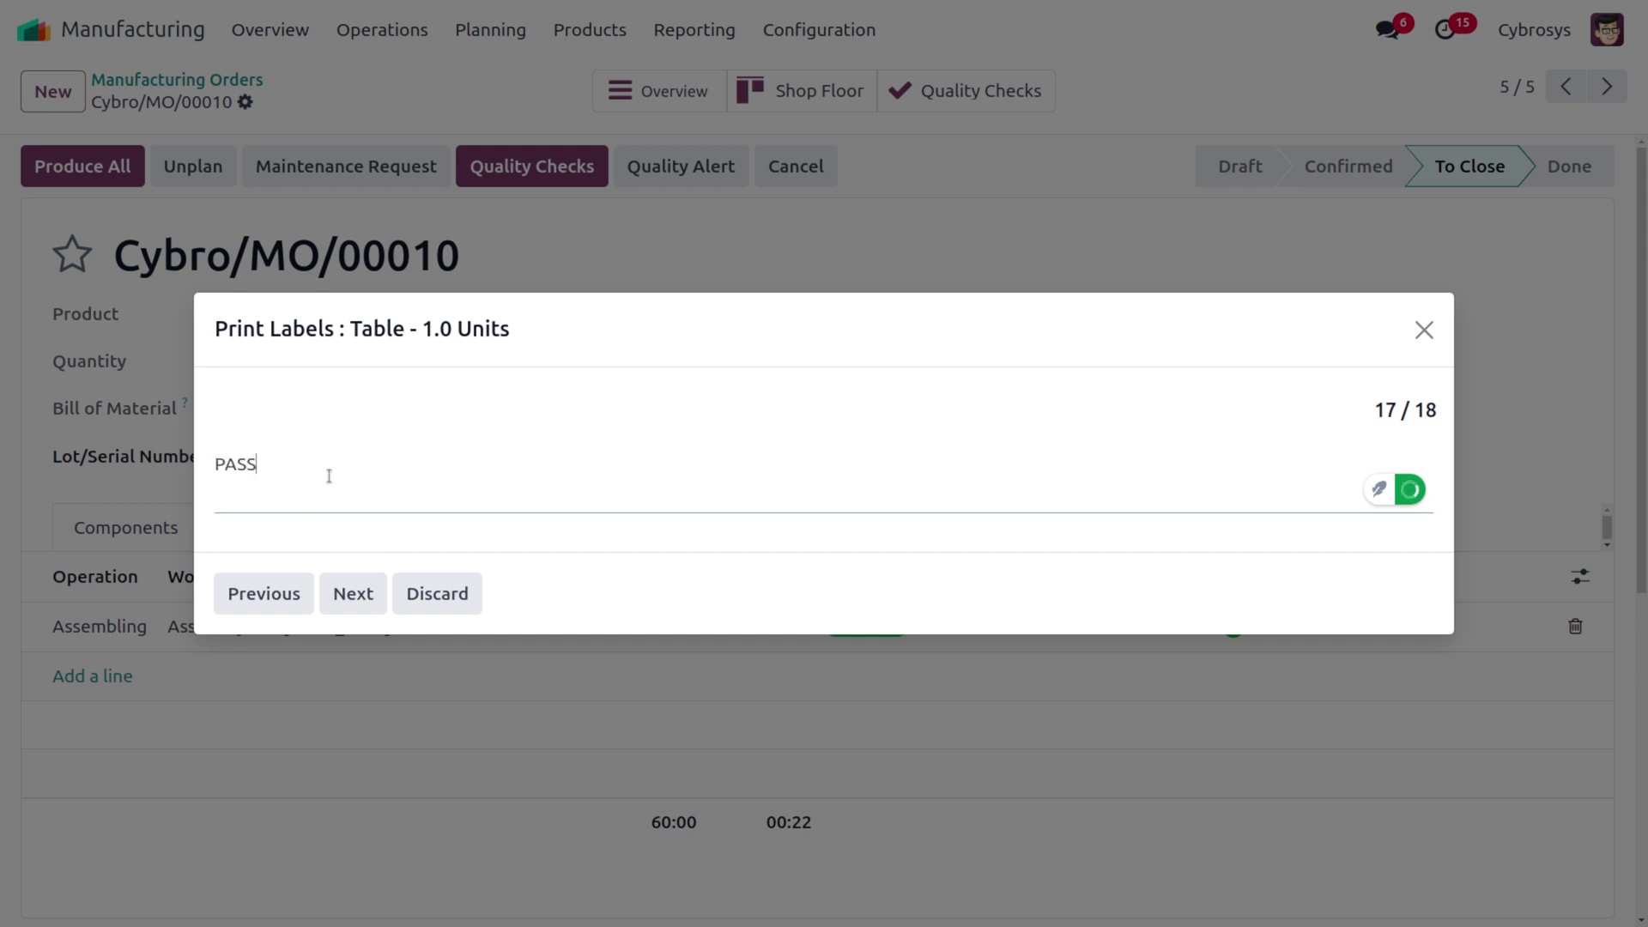
click(348, 601)
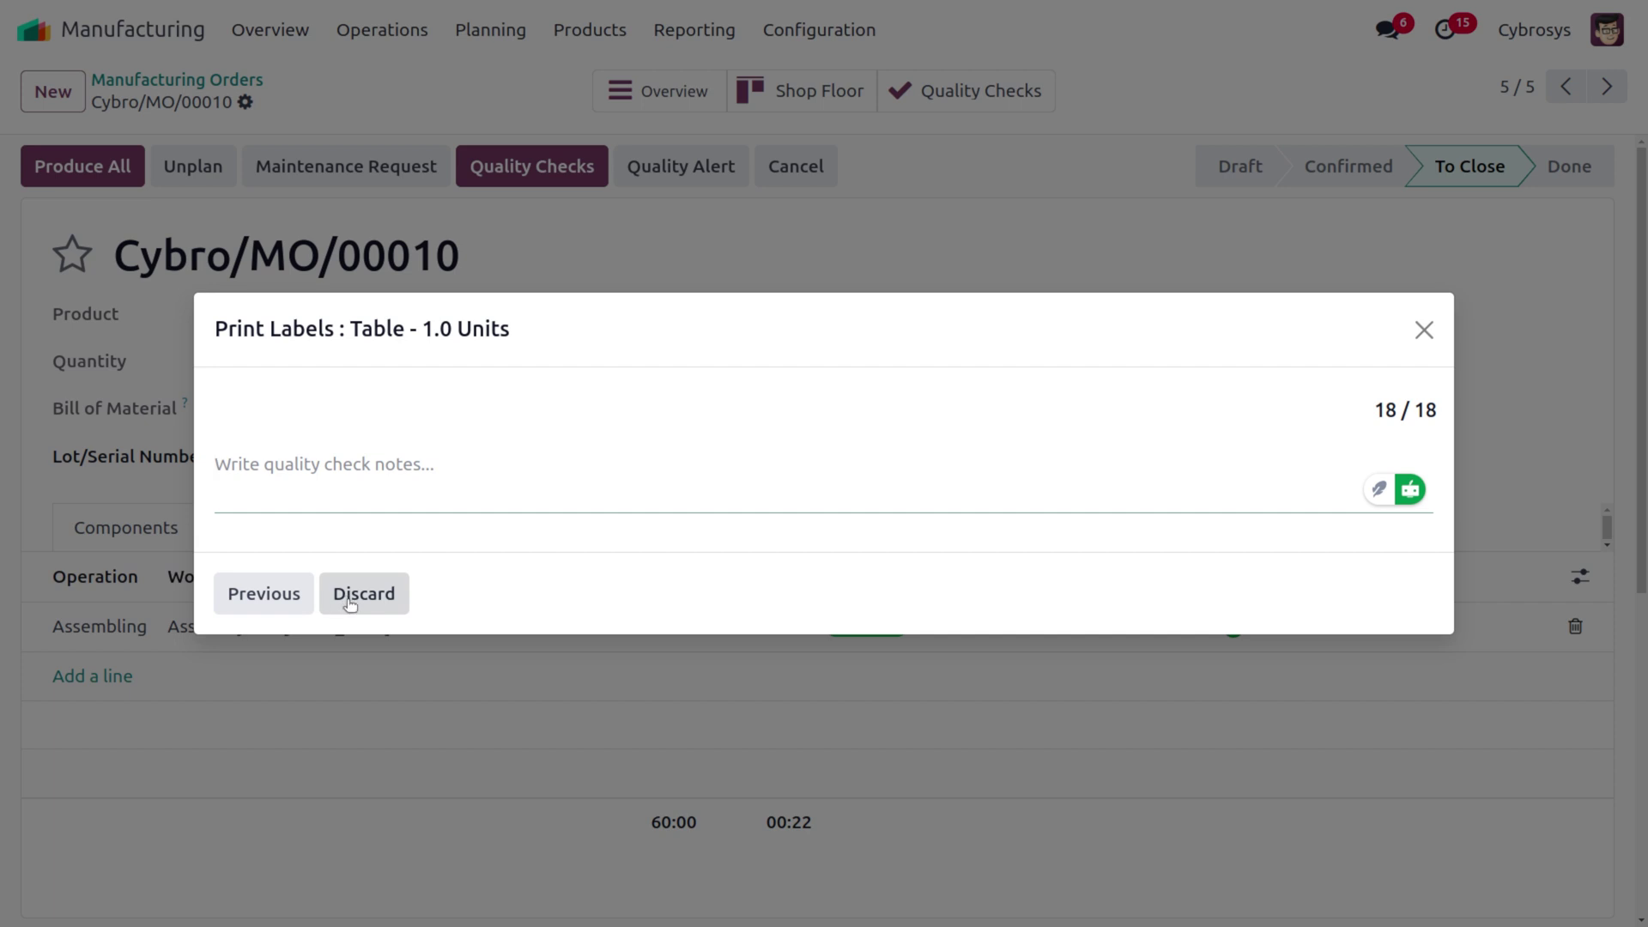
text(PASS)
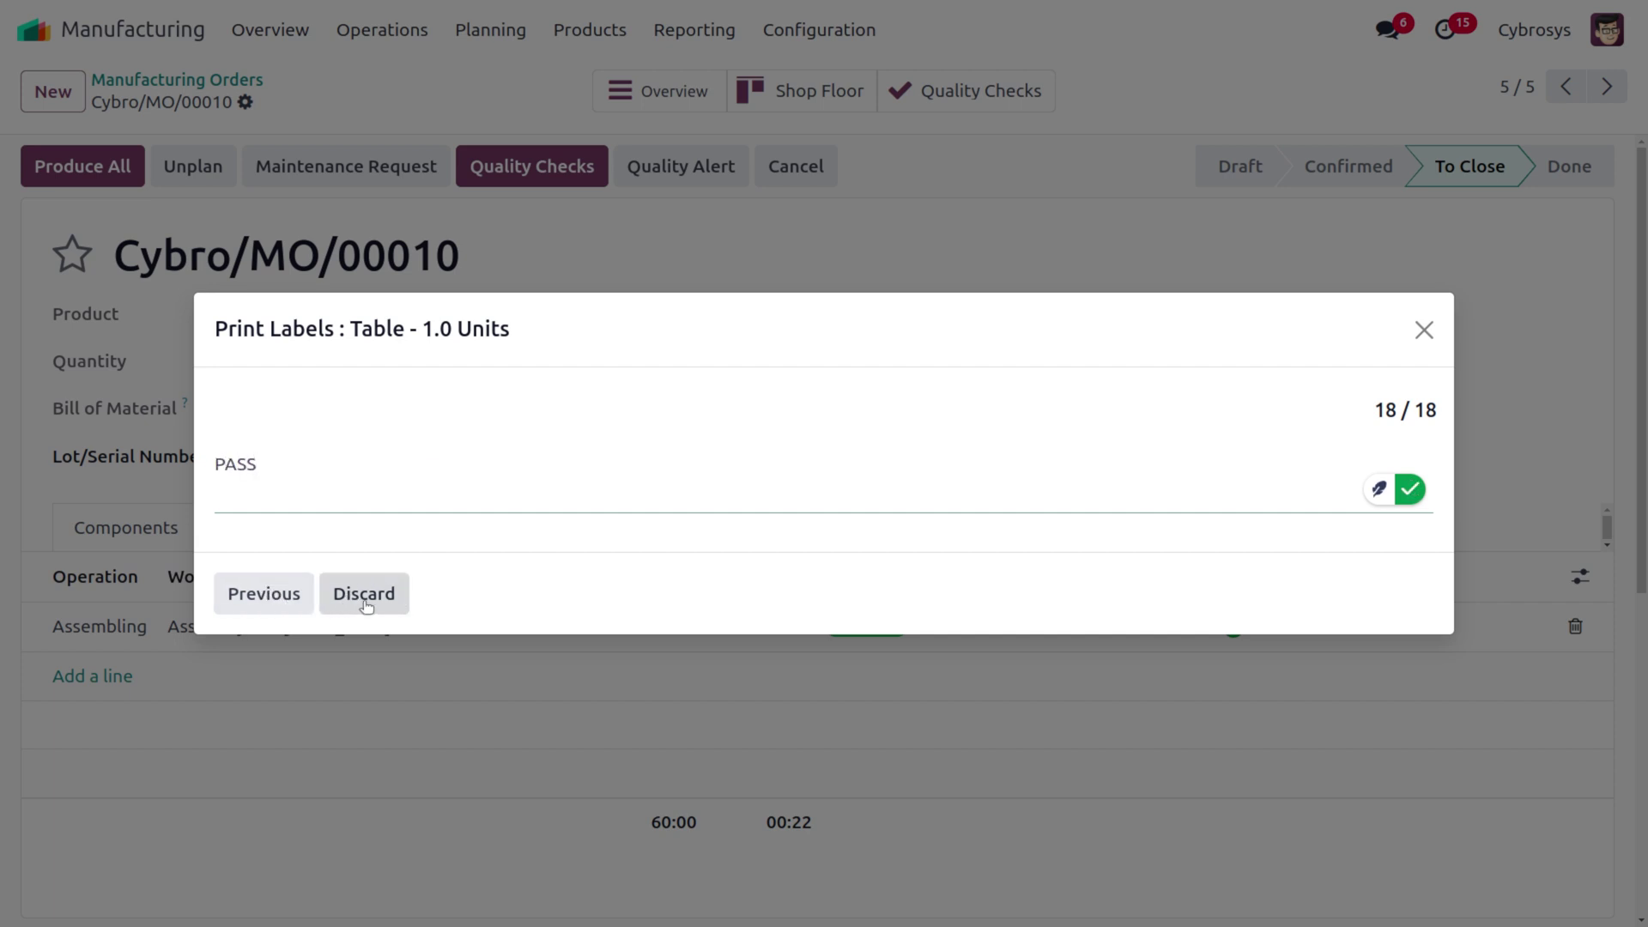
click(364, 601)
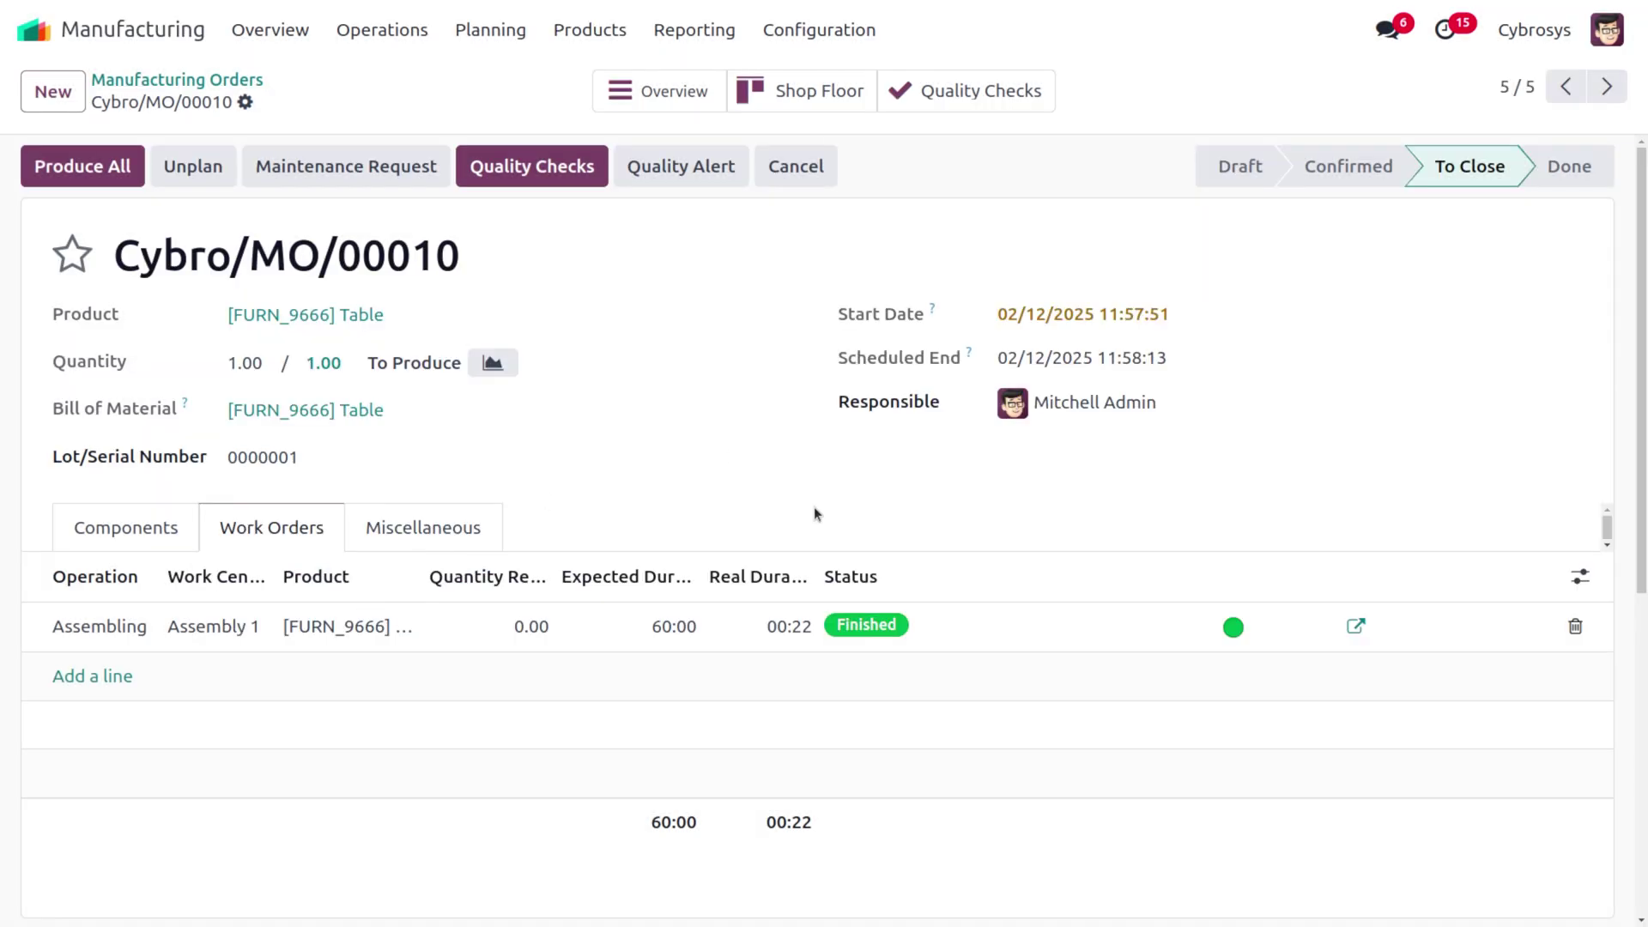
- On Shop Floor, start the MO's quality checks and advance through the first seven steps
click(783, 91)
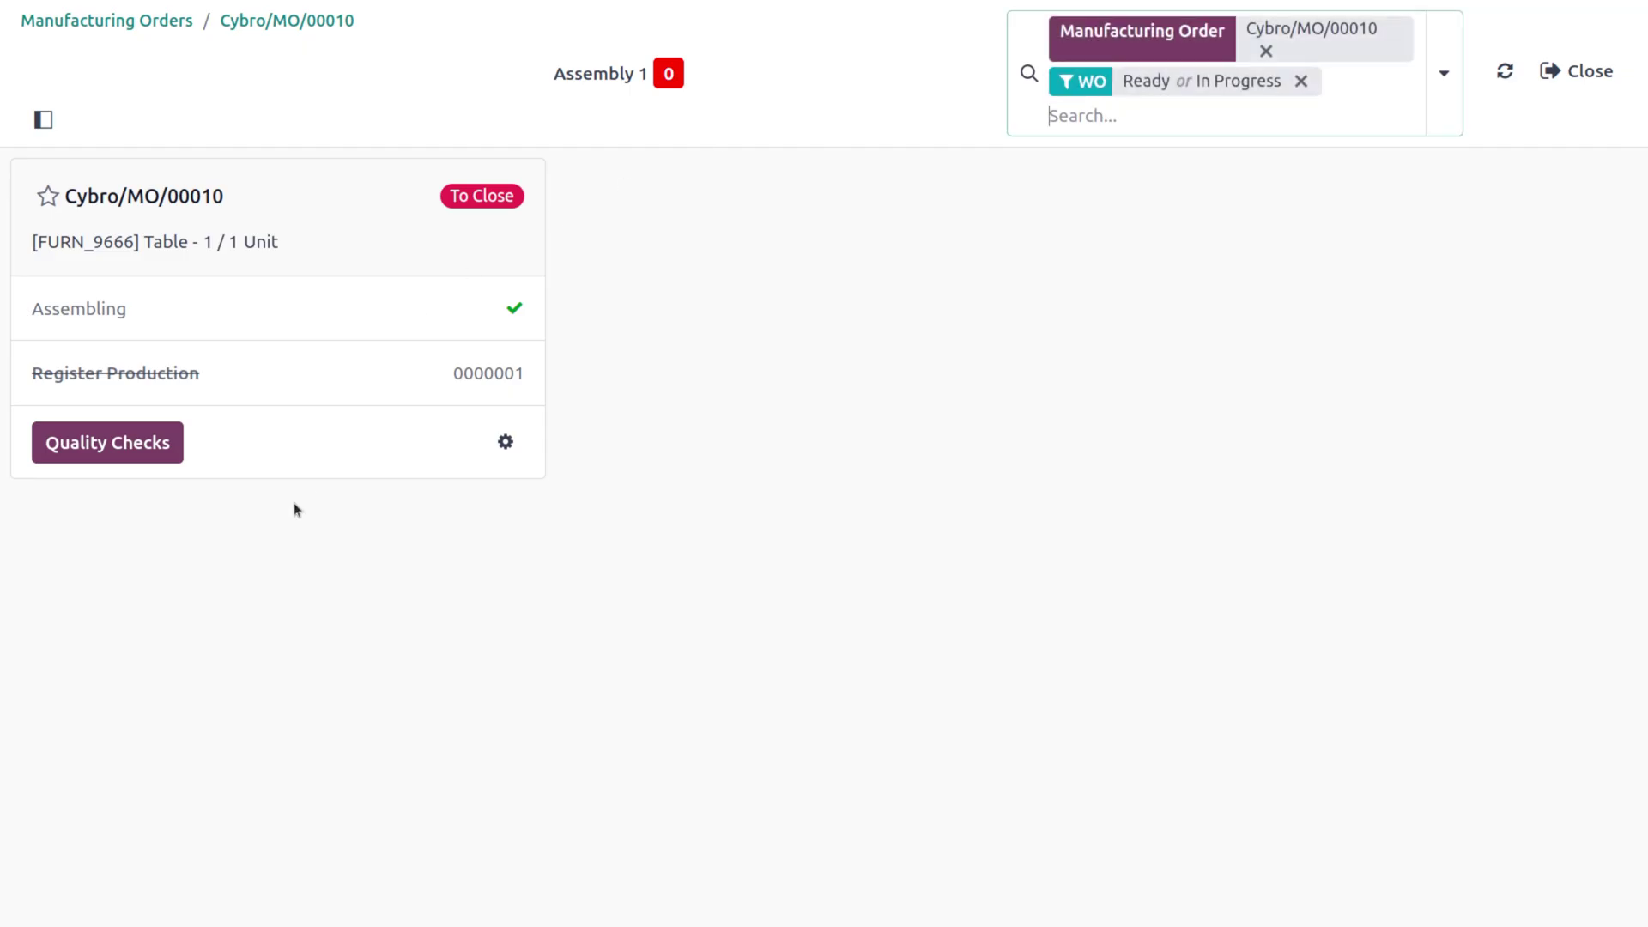
click(137, 445)
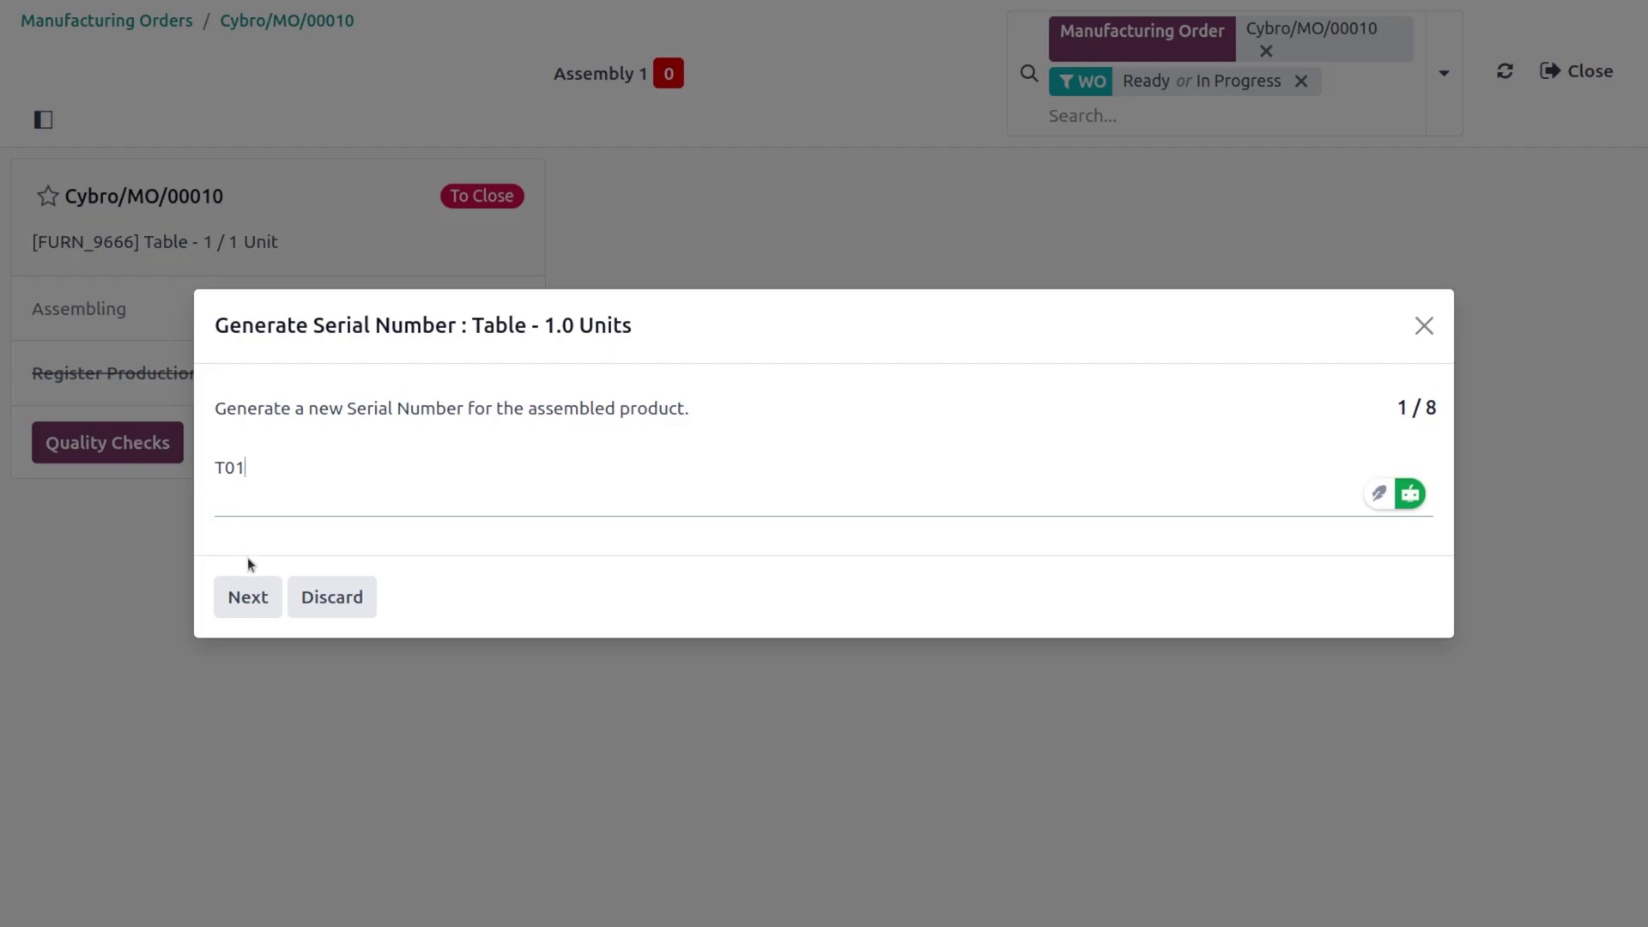
click(268, 600)
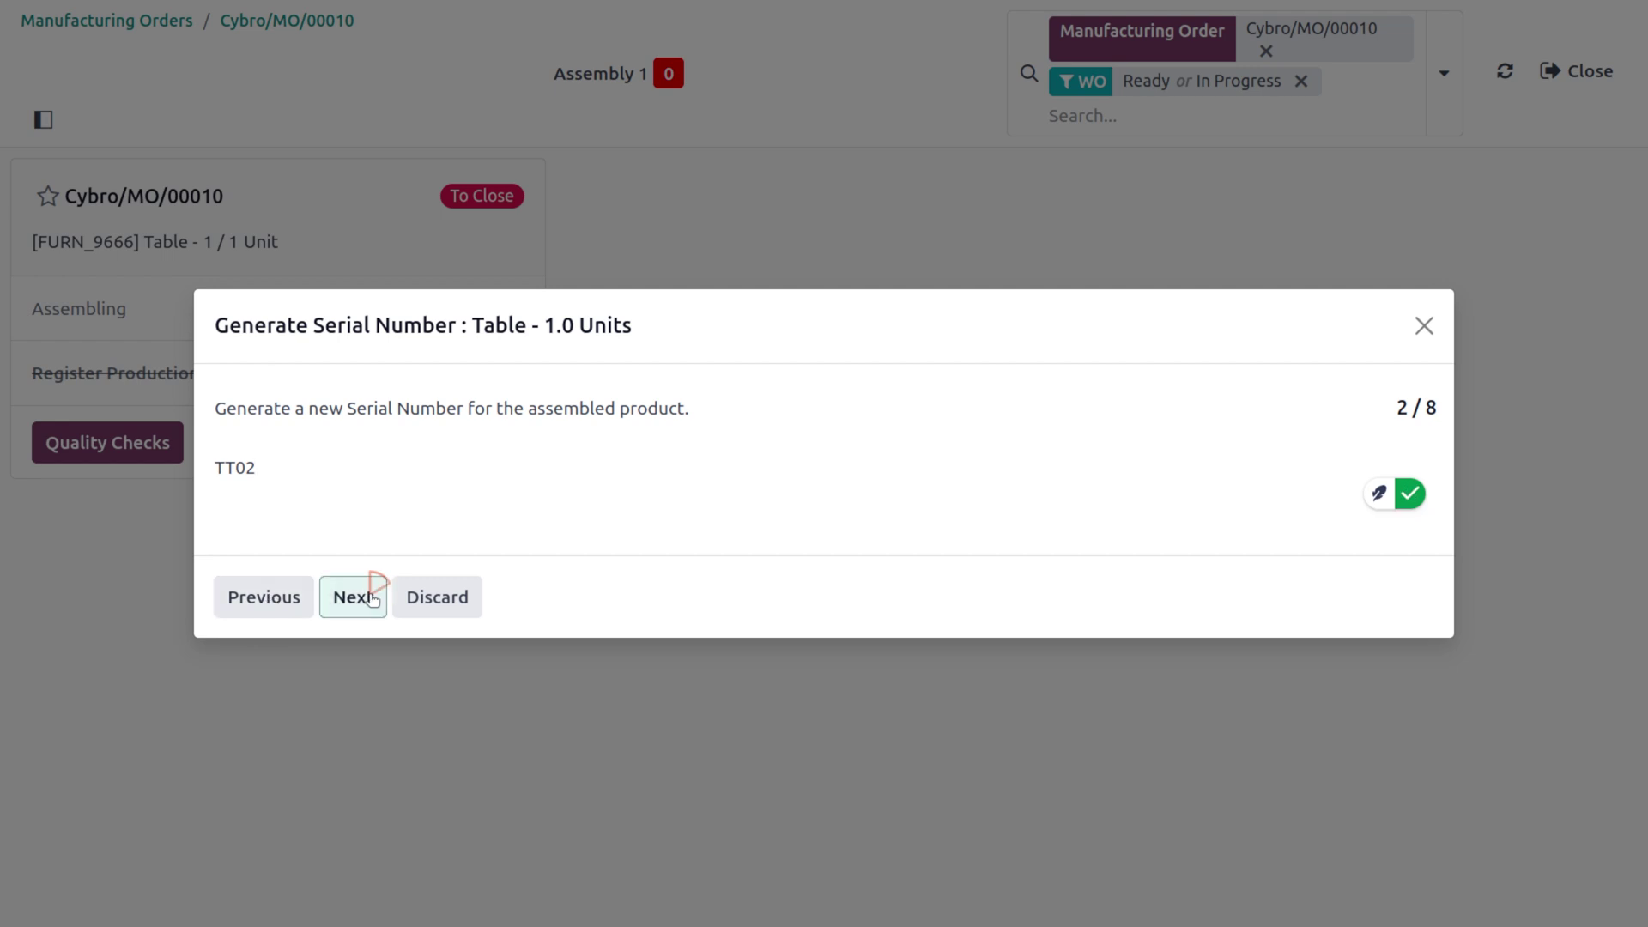
click(372, 599)
click(372, 600)
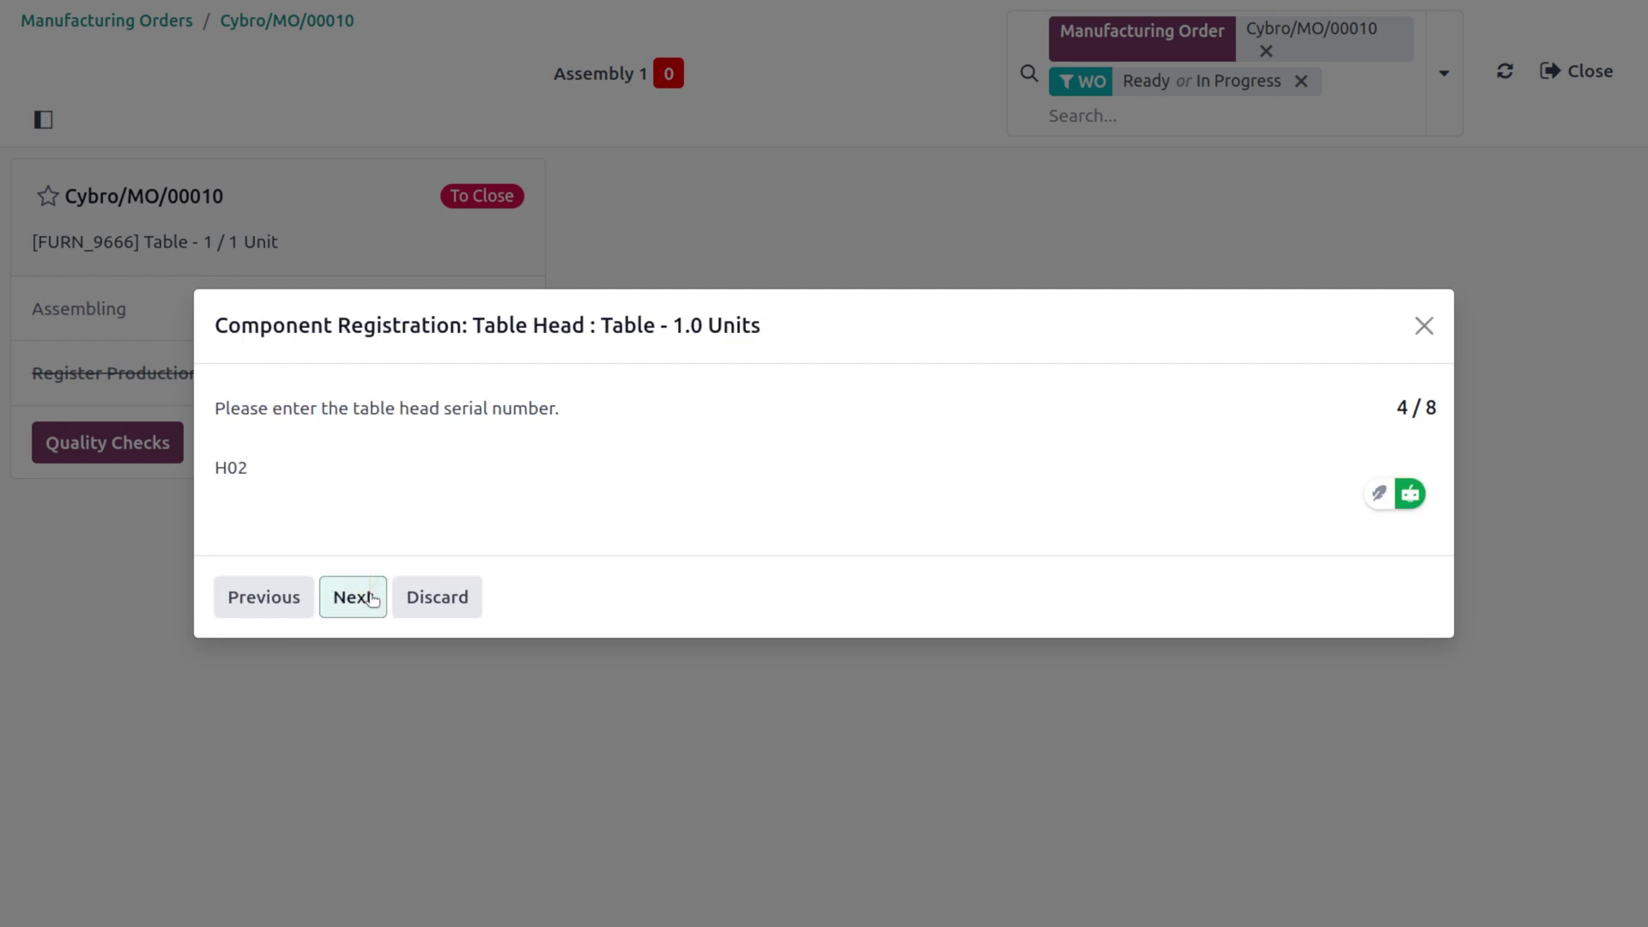
click(372, 599)
click(372, 599)
click(372, 600)
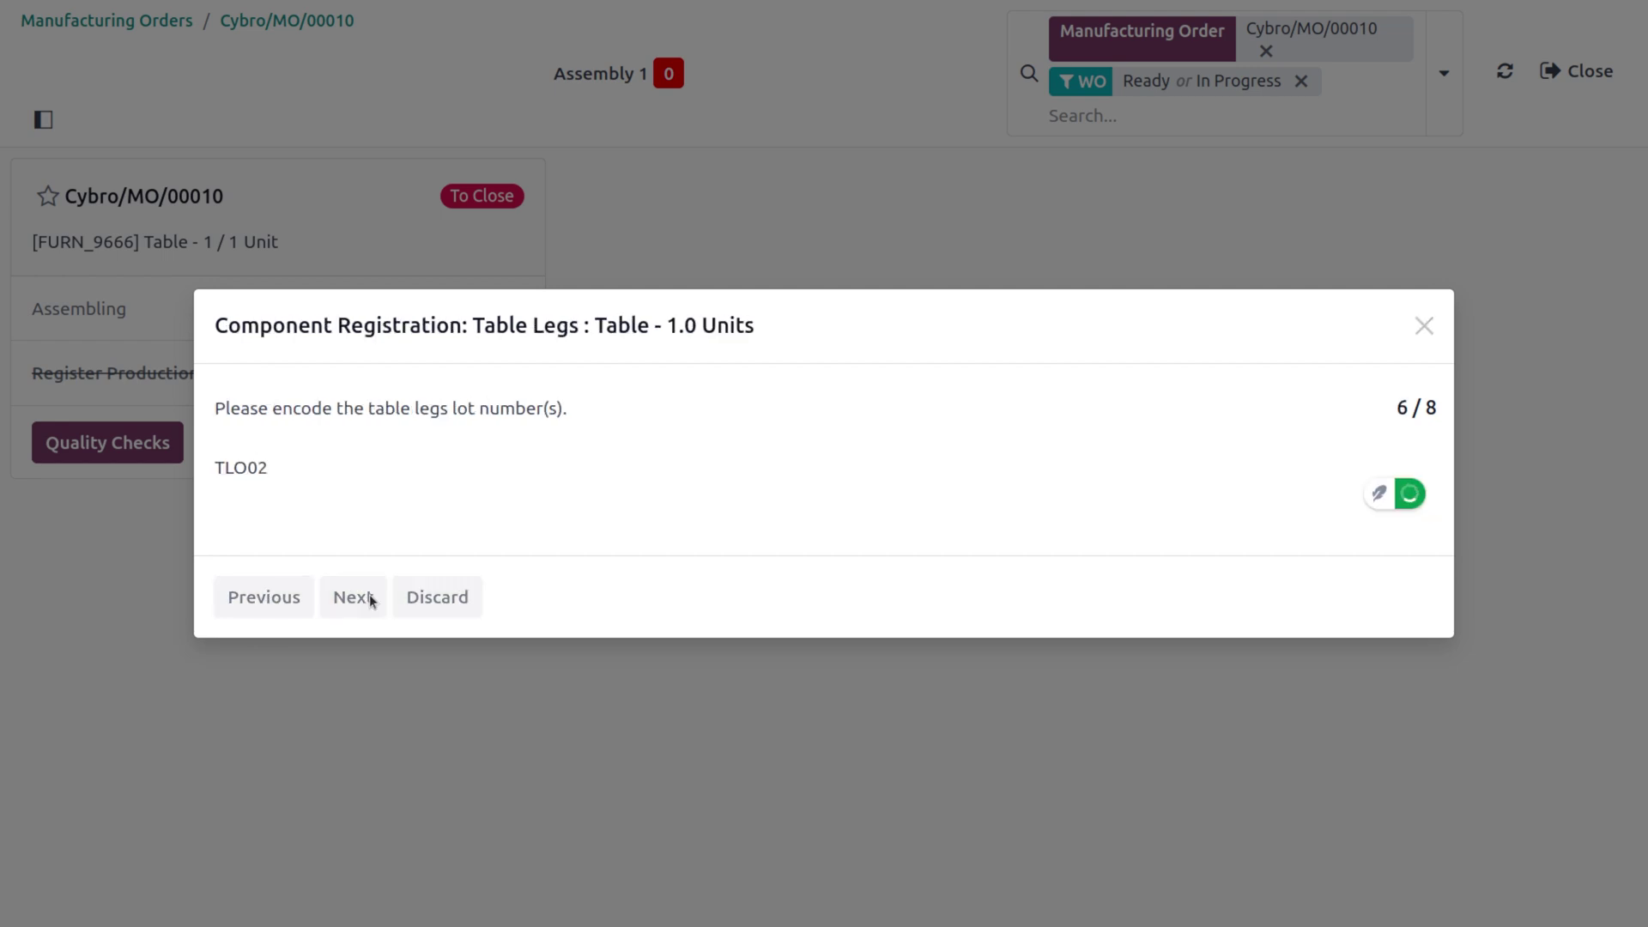
click(372, 599)
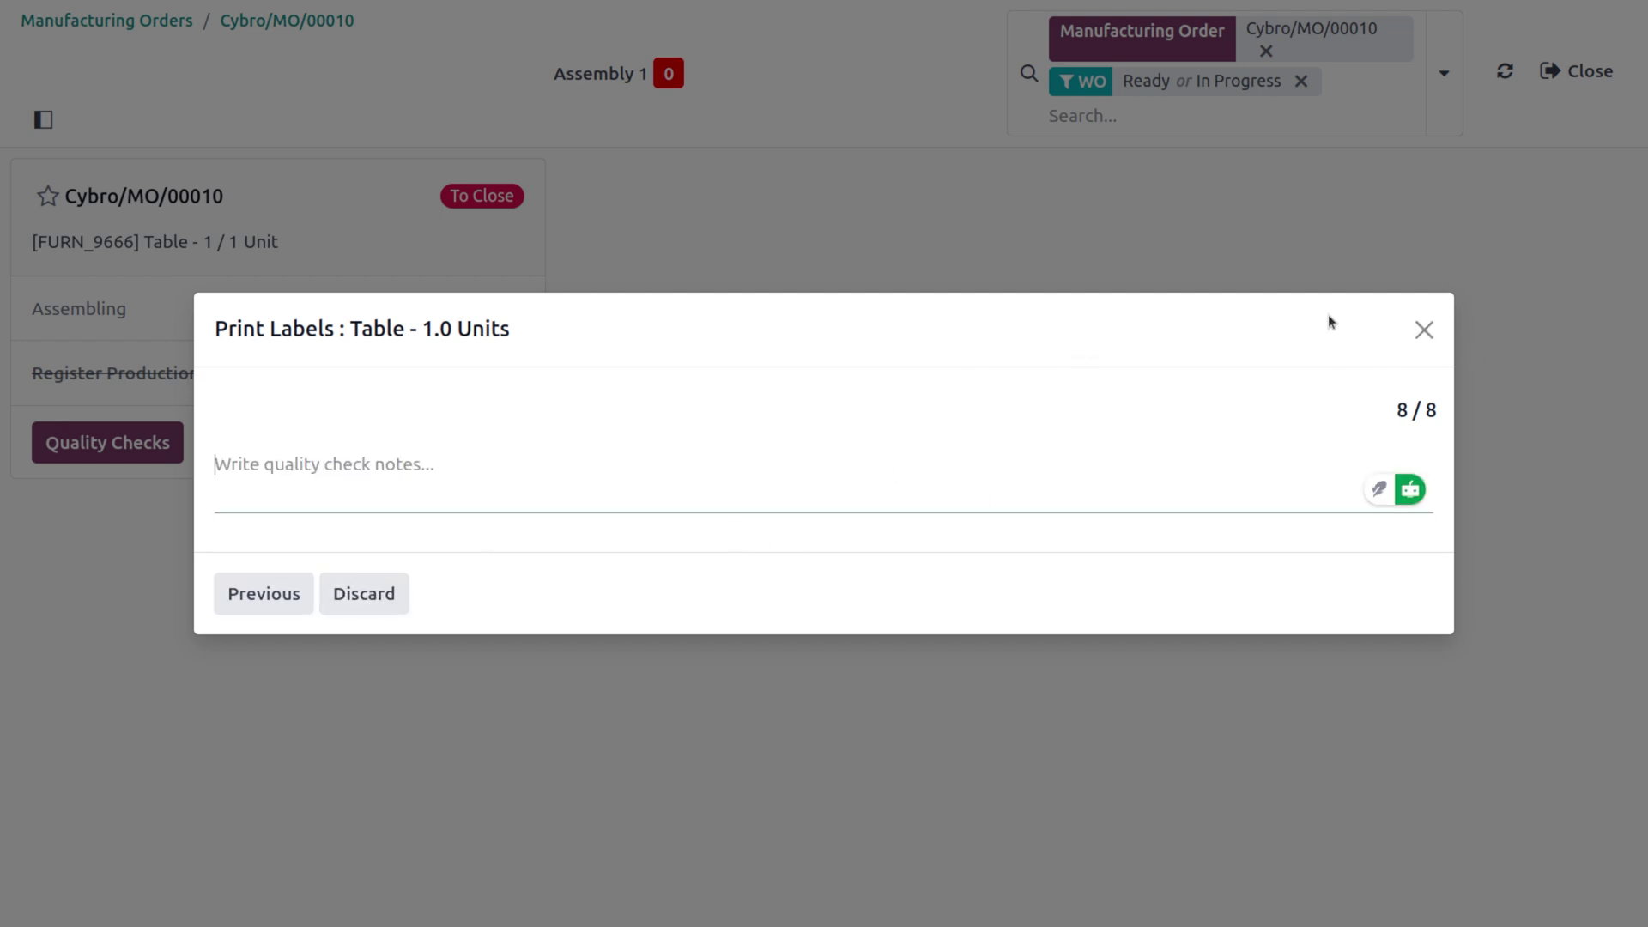
- Note PASS on the final Print Labels check and close the checks
text(PAA)
key(BackSpace)
text(SS)
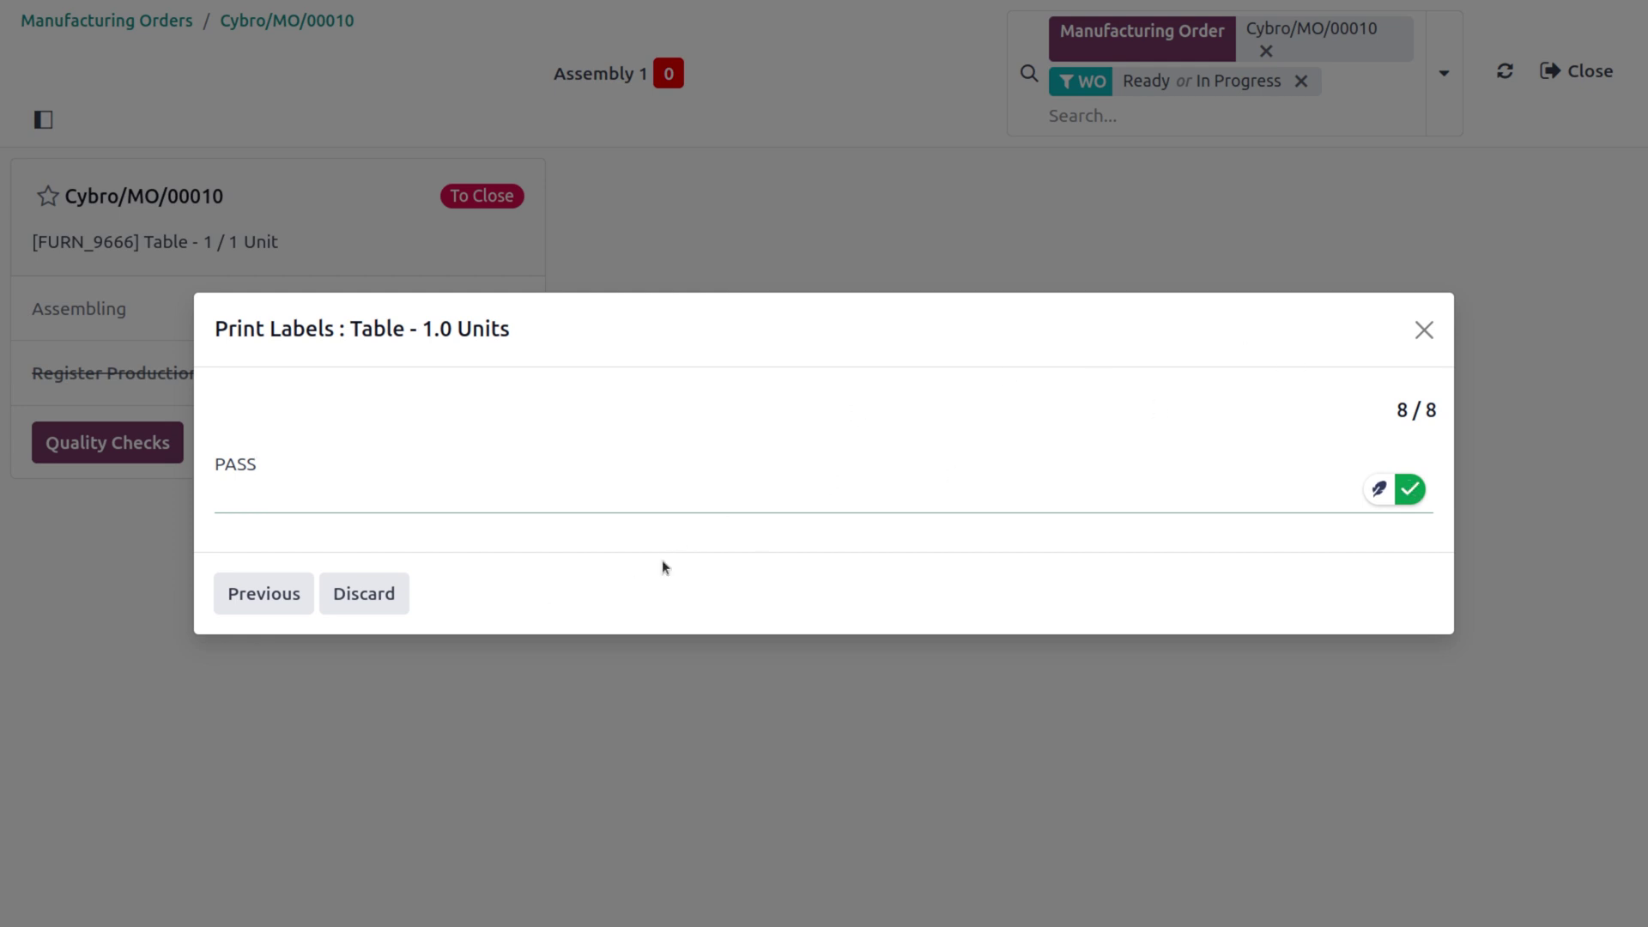
click(364, 593)
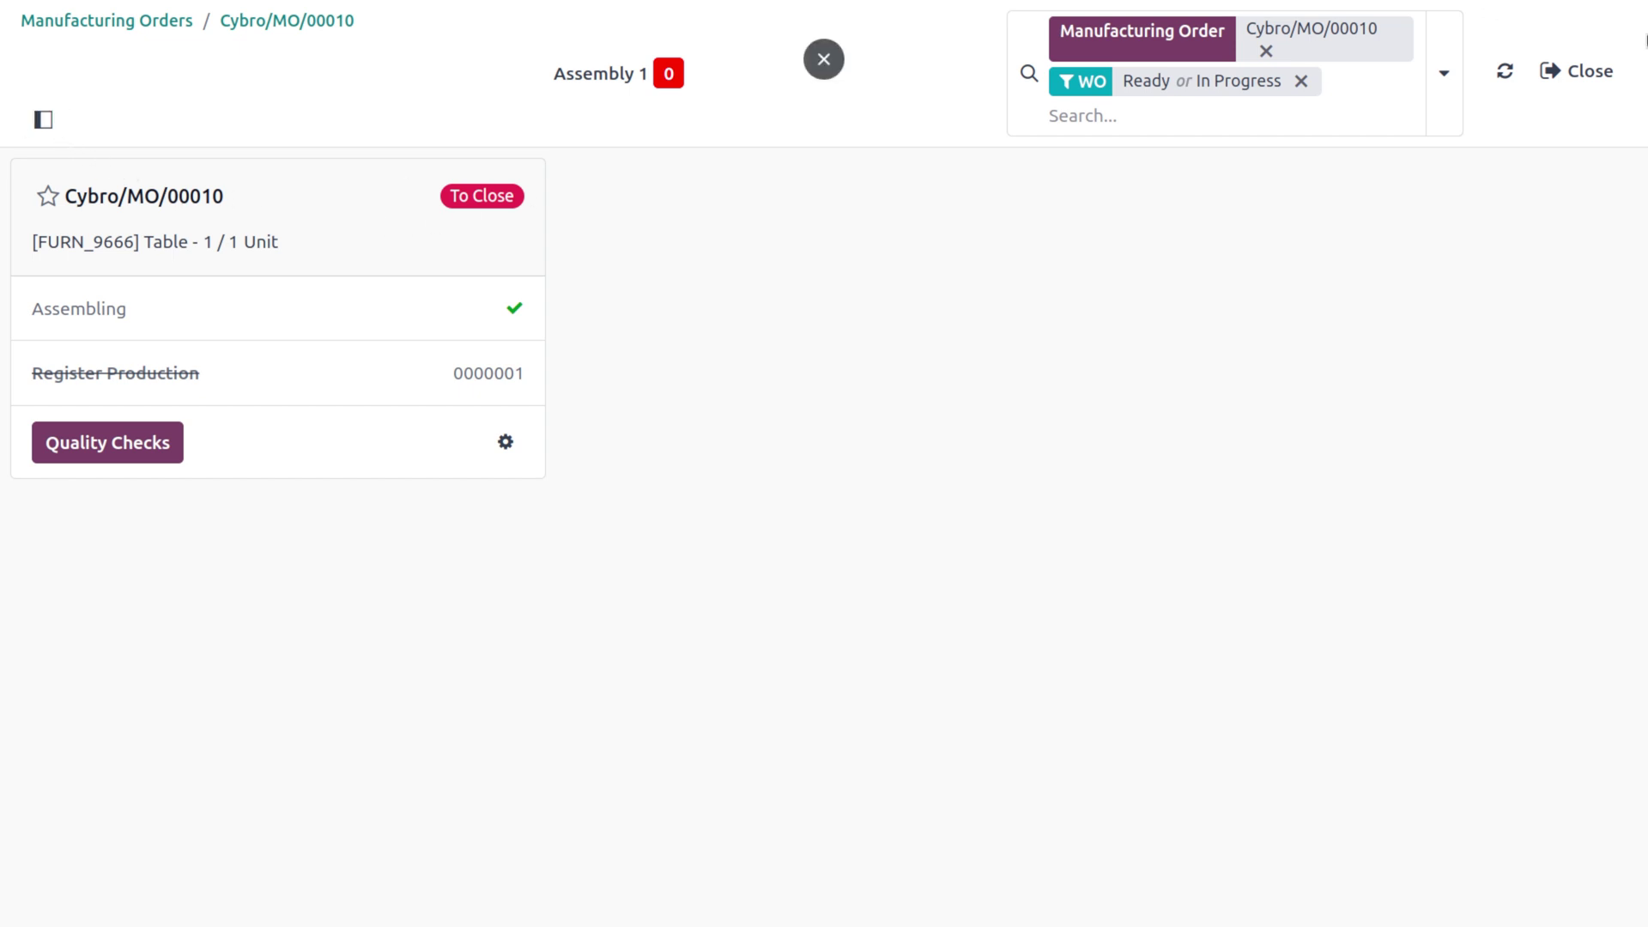
- Go to Manufacturing Orders, remove the To Do filter, and open Cybro/MO/00010
click(1567, 73)
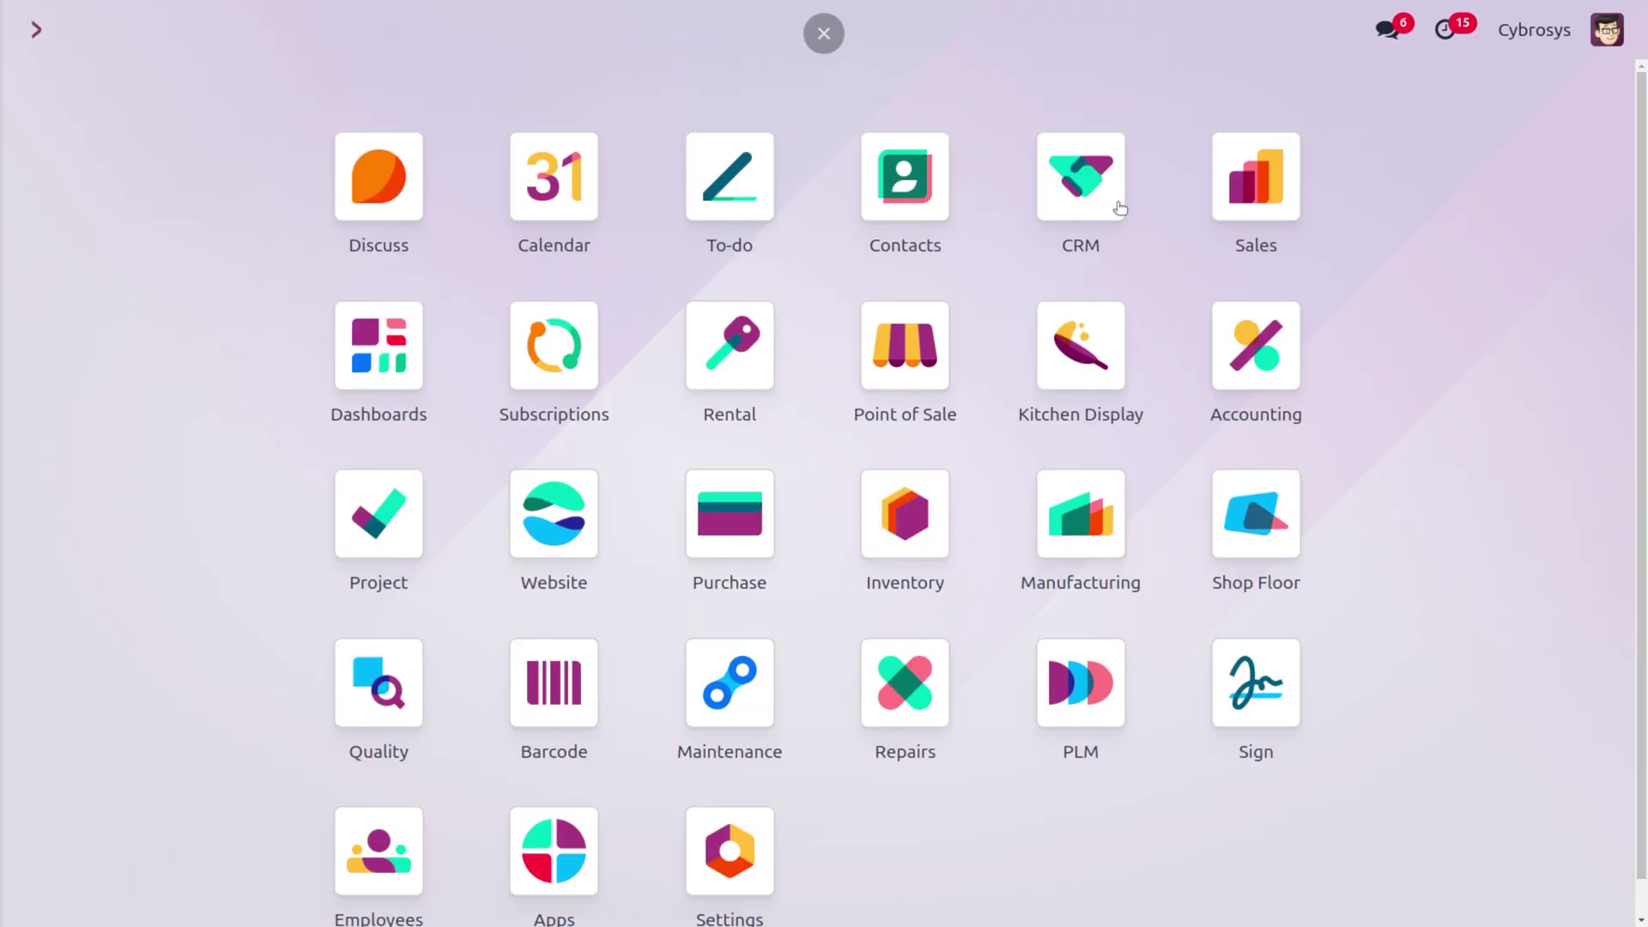
text(MAN)
key(Return)
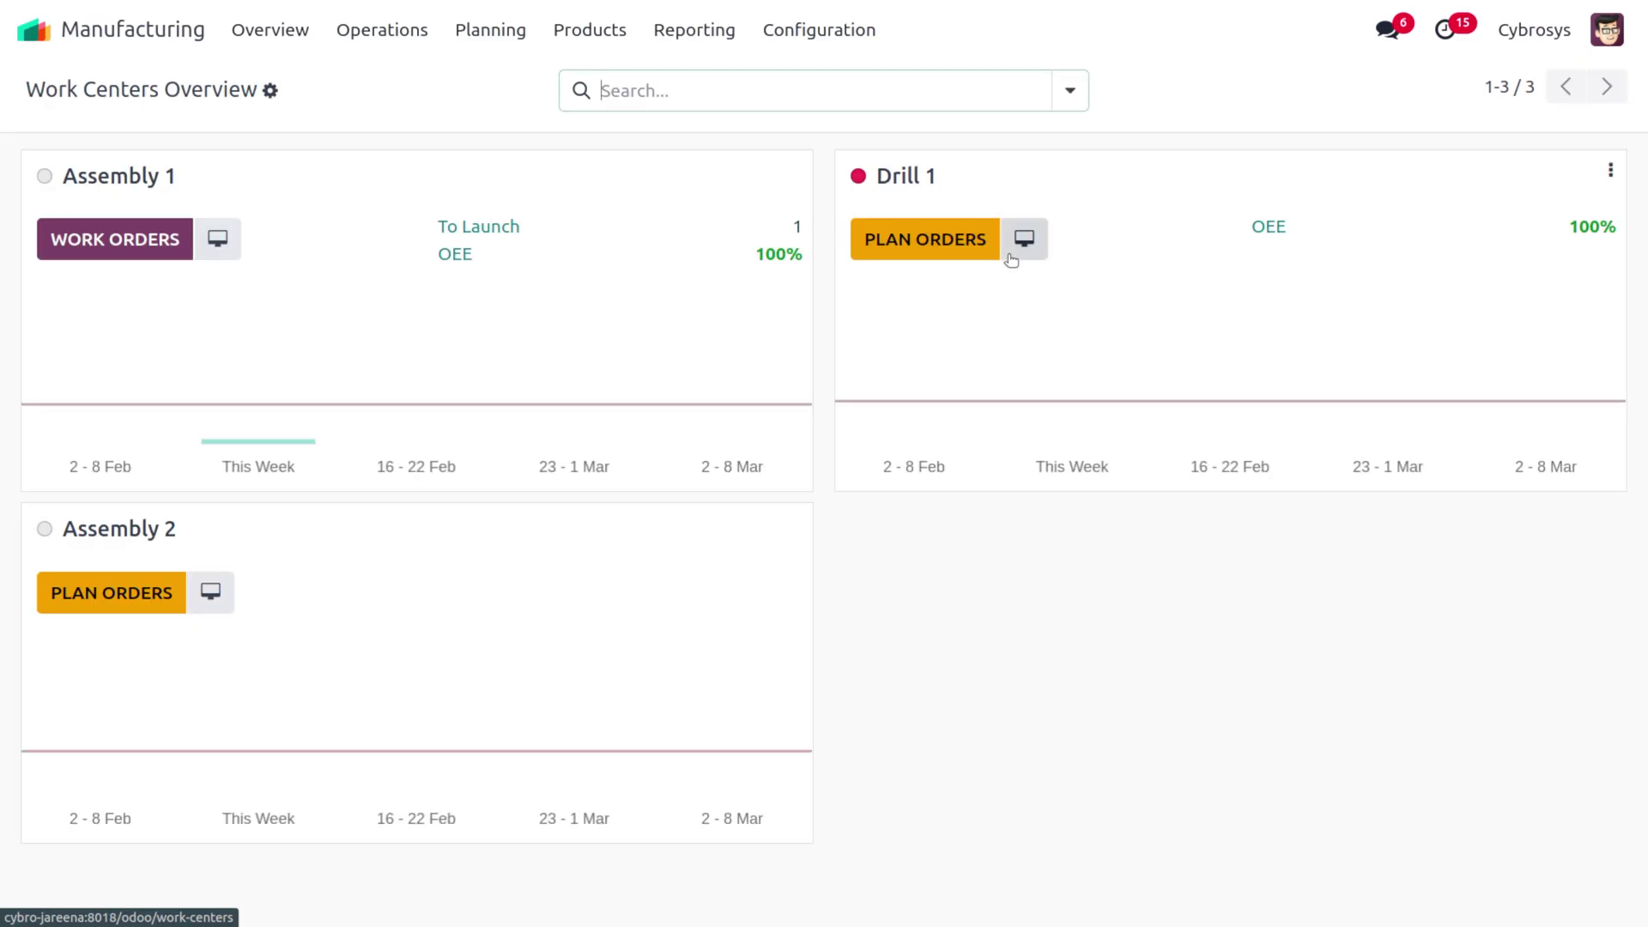
click(390, 30)
click(440, 77)
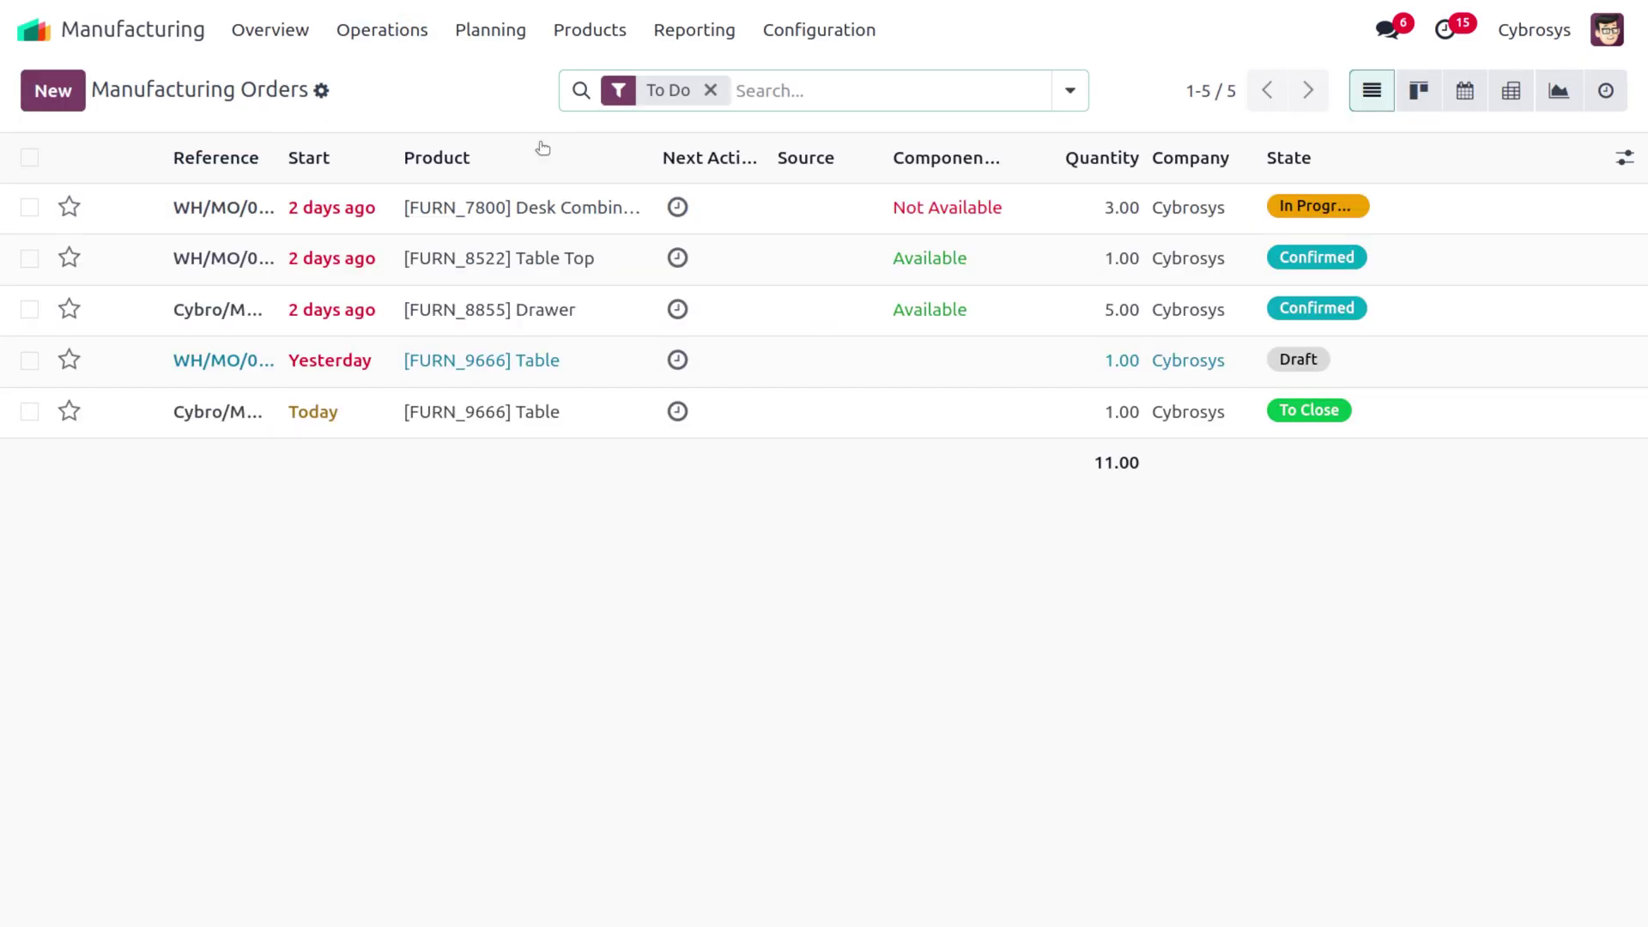
click(710, 90)
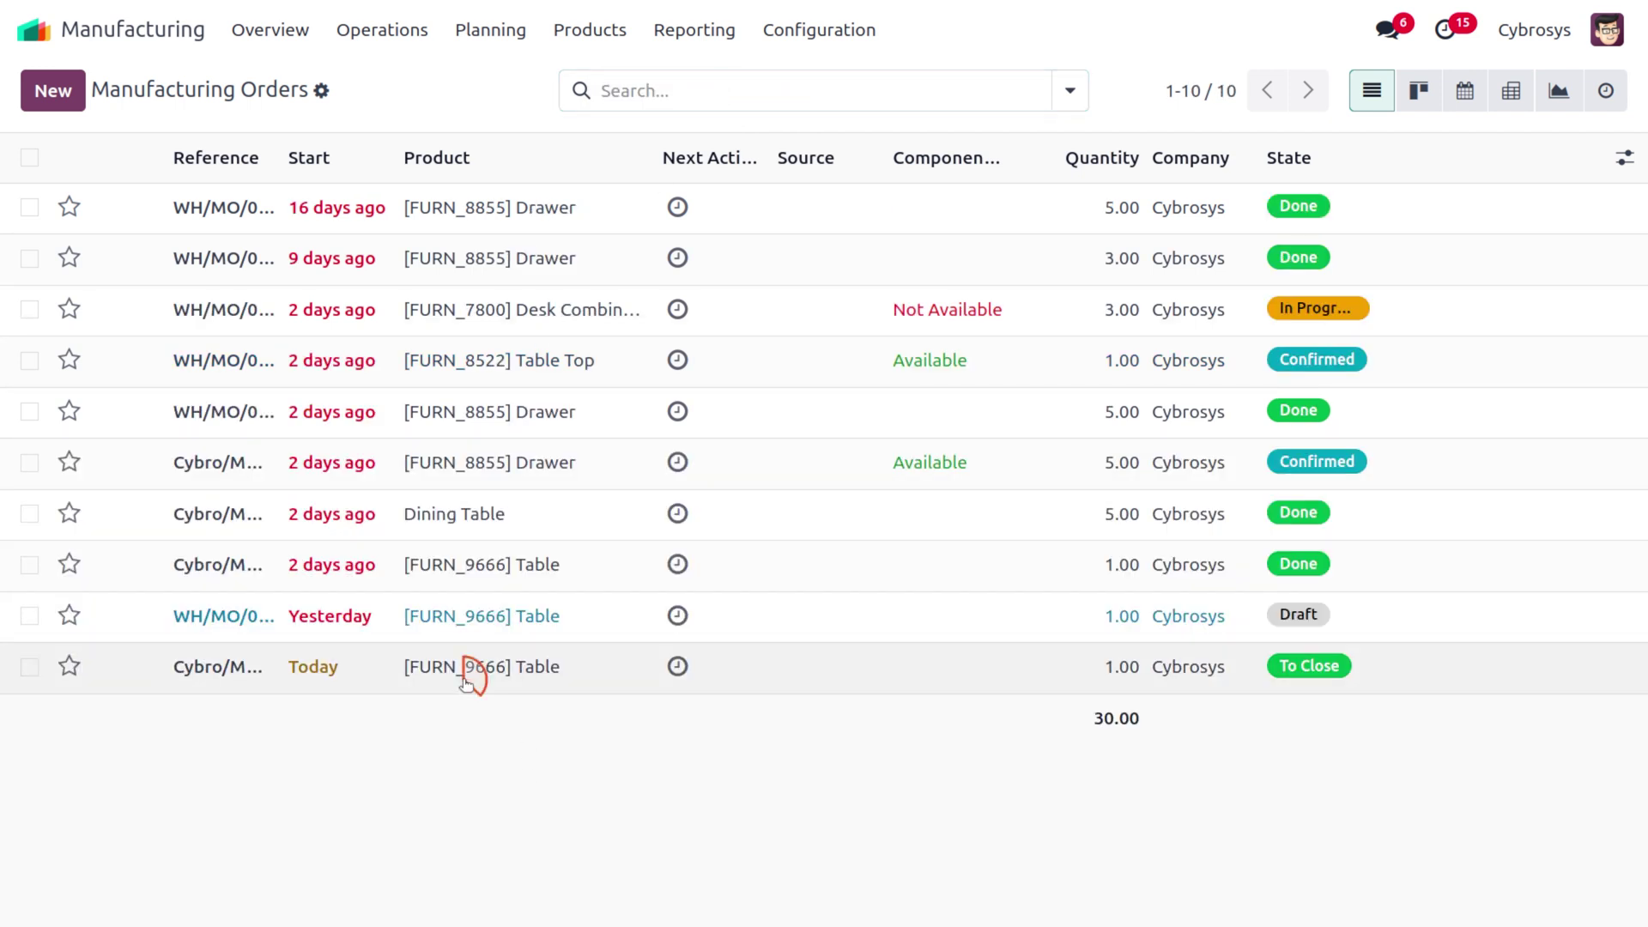
click(471, 668)
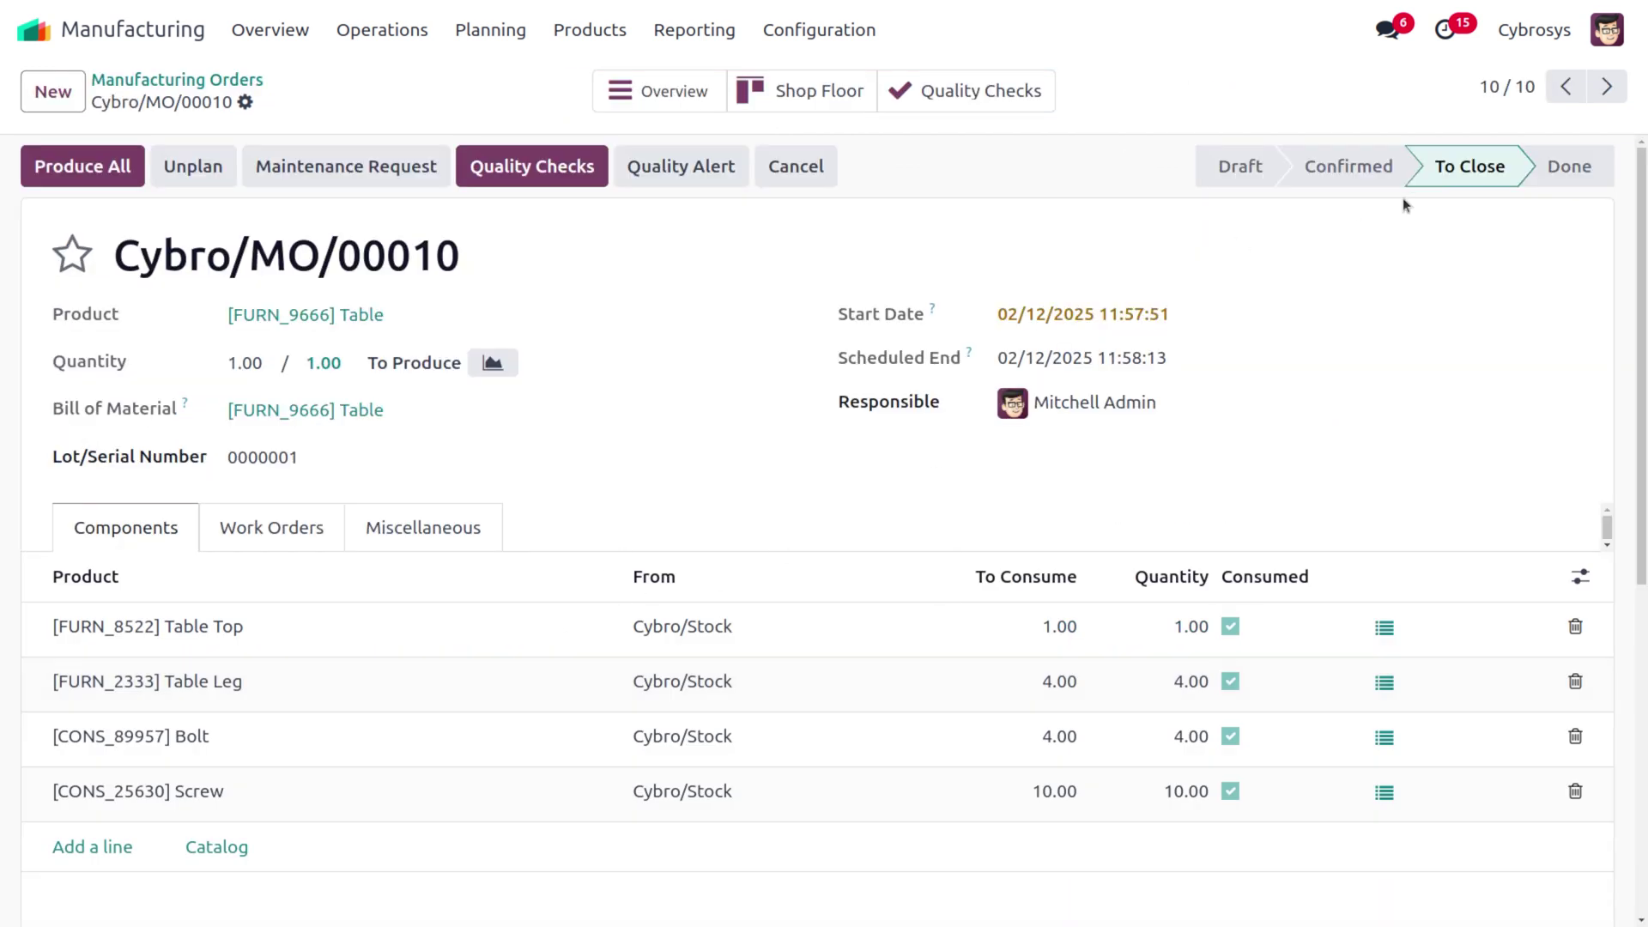
- Check the Assembling work order: Finished in 00:22 against 60:00 expected
click(268, 519)
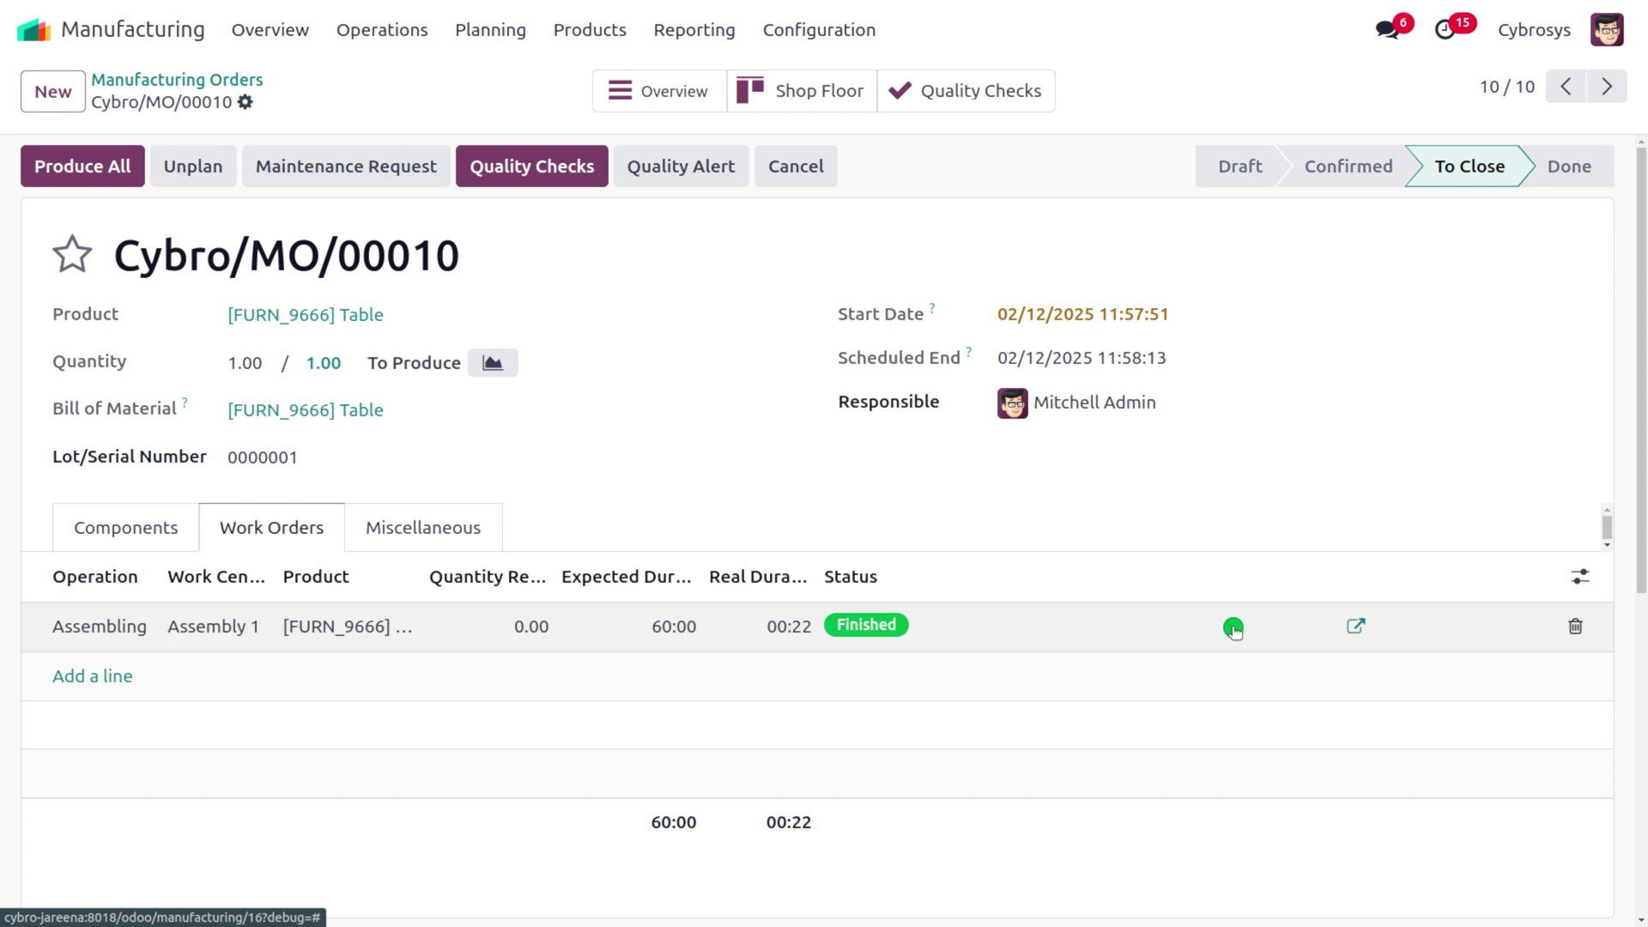
click(1355, 627)
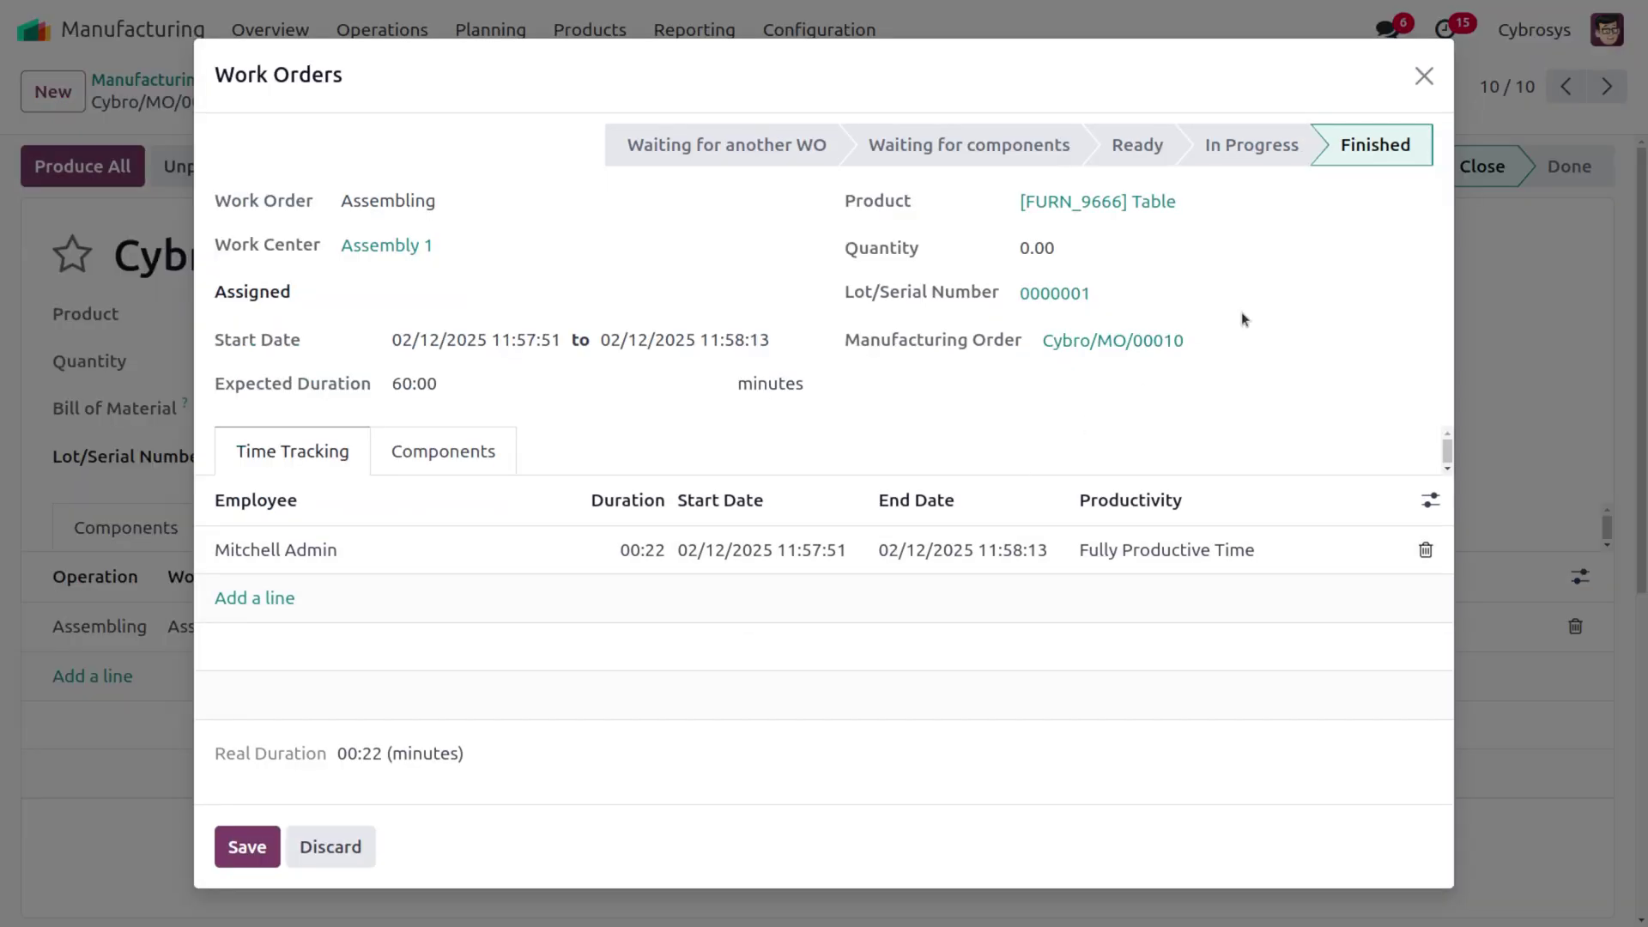
click(1425, 75)
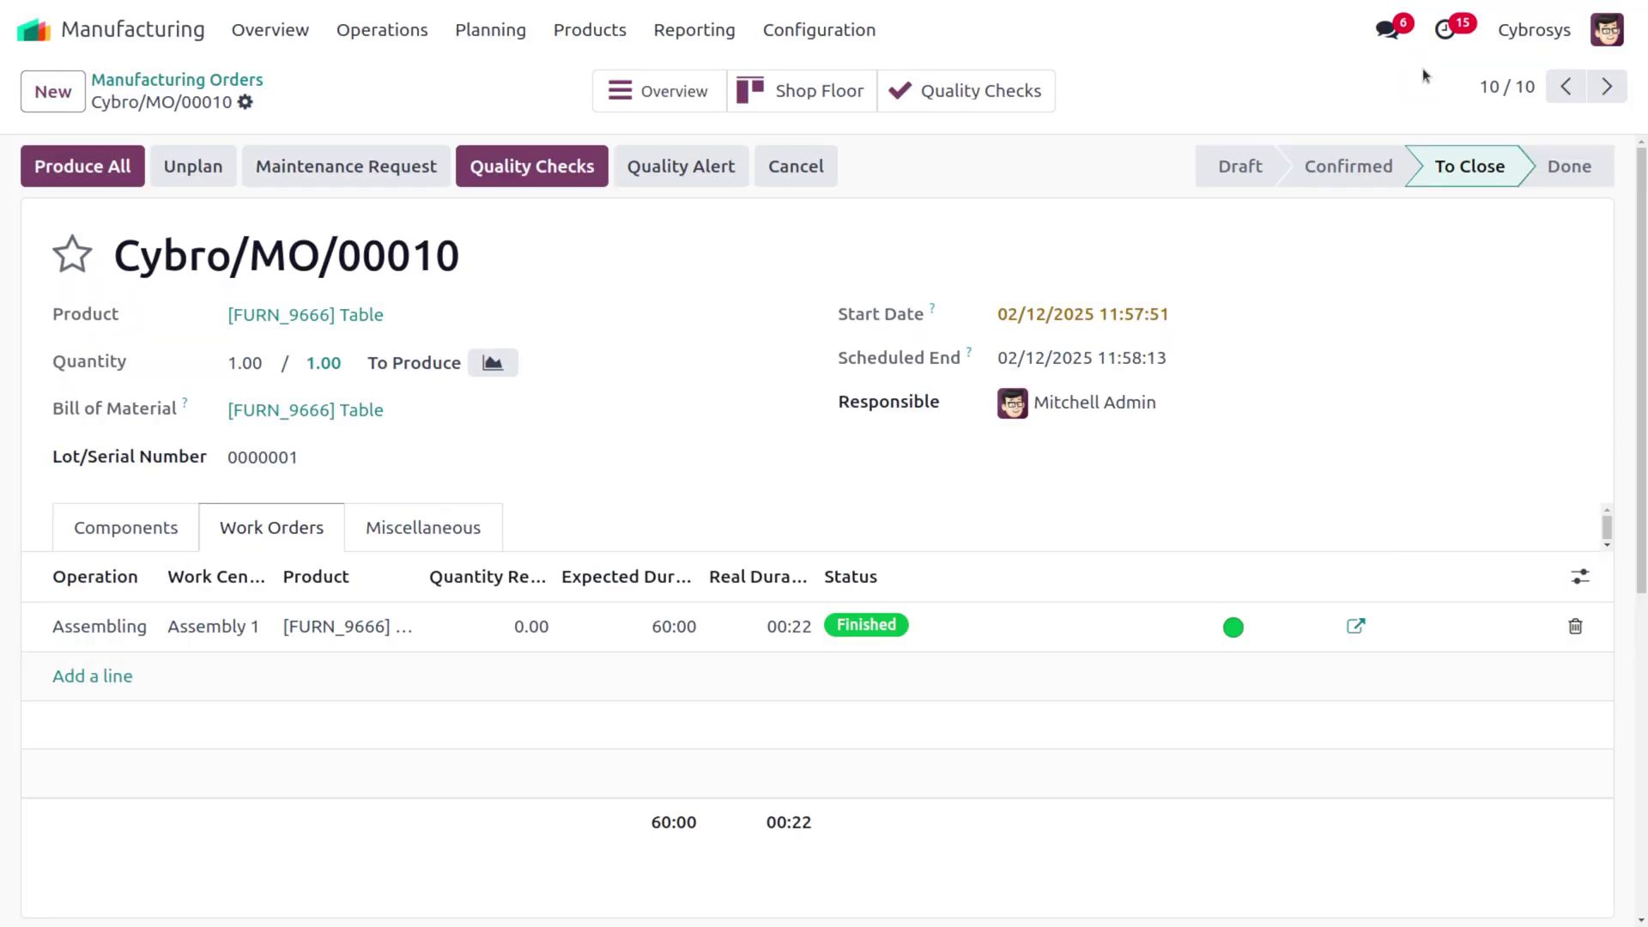